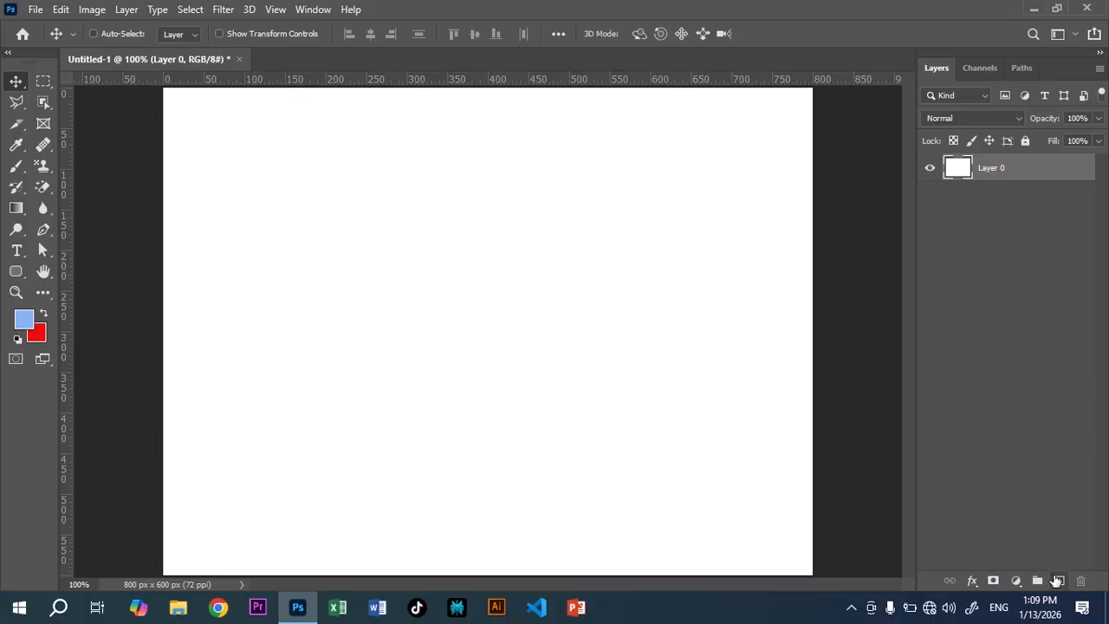
Add a new layer above Layer 0 and activate the Brush tool with its painting mode set to Normal.
{"action": "left_click", "coordinate": [1059, 580]}
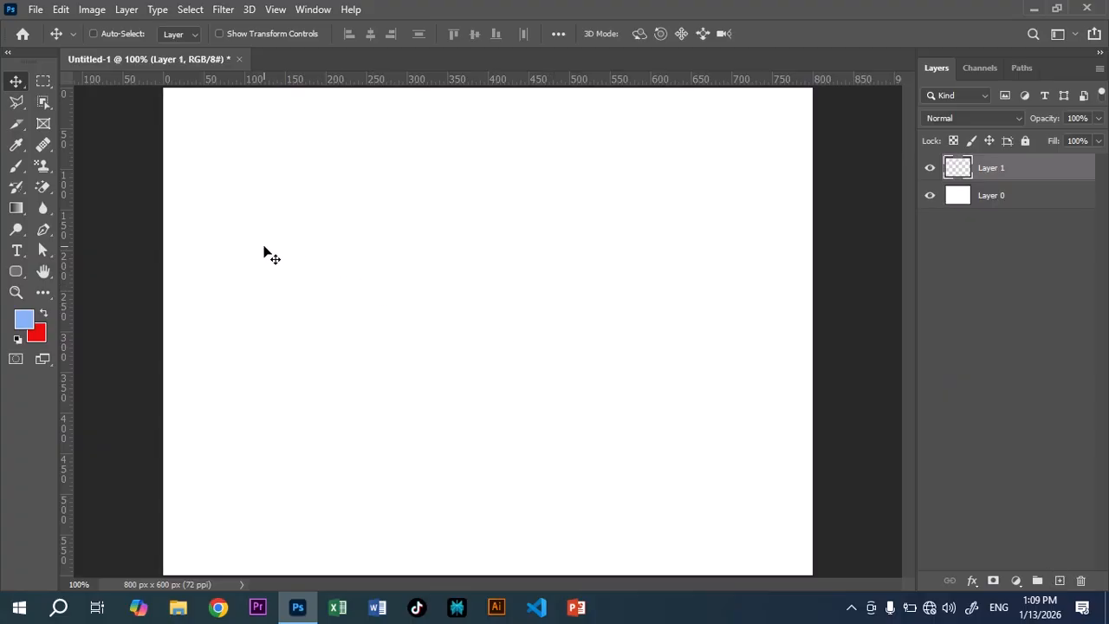
{"action": "left_click", "coordinate": [14, 169]}
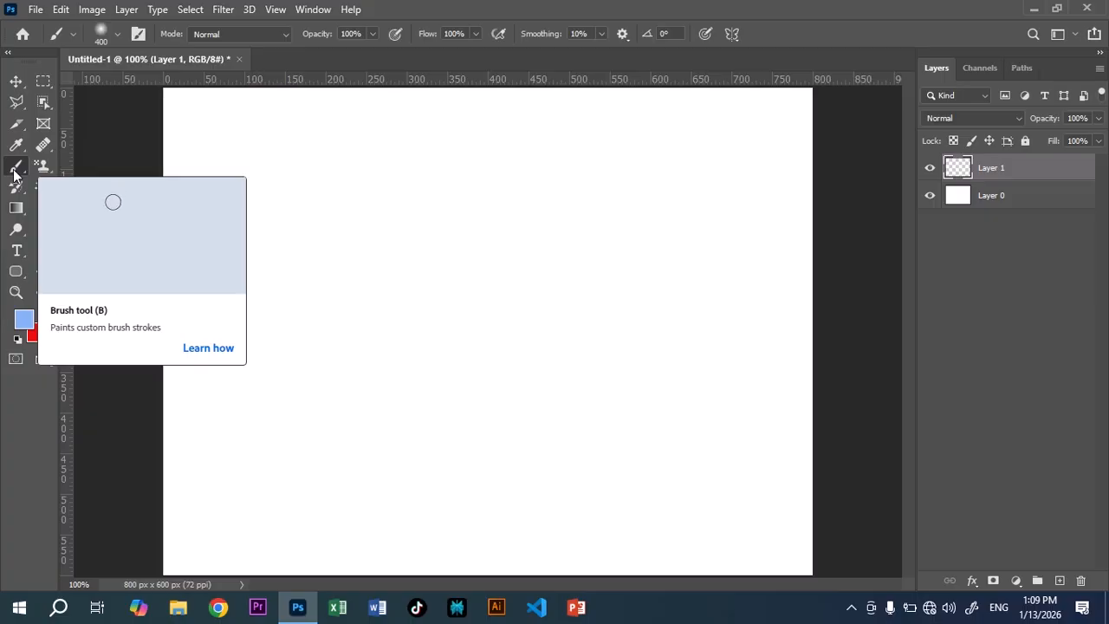
{"action": "right_click", "coordinate": [15, 173]}
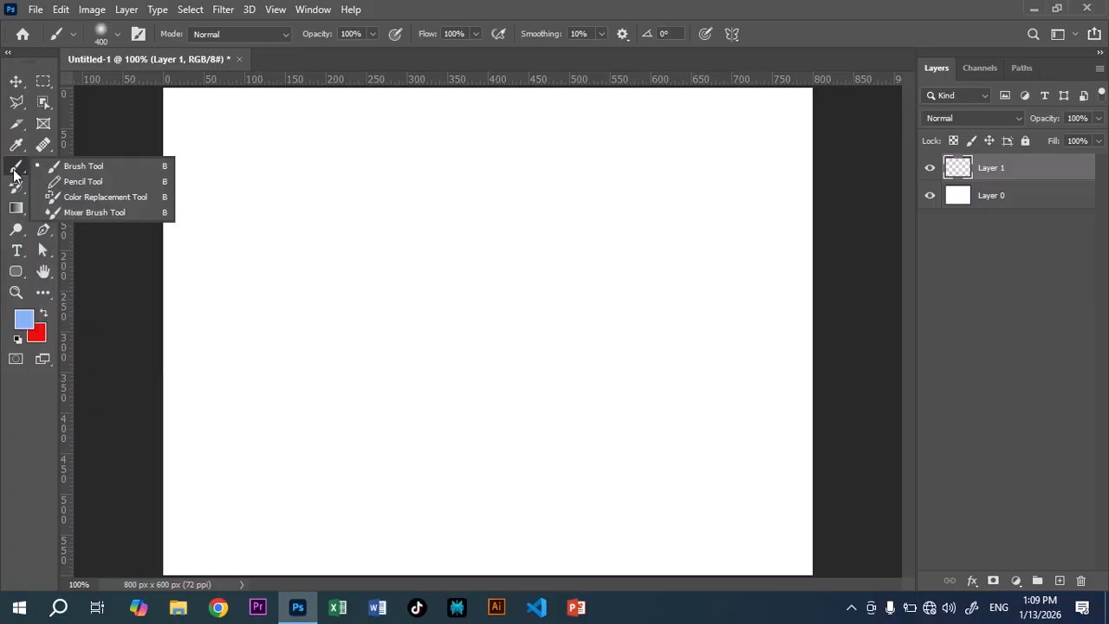
{"action": "left_click", "coordinate": [88, 166]}
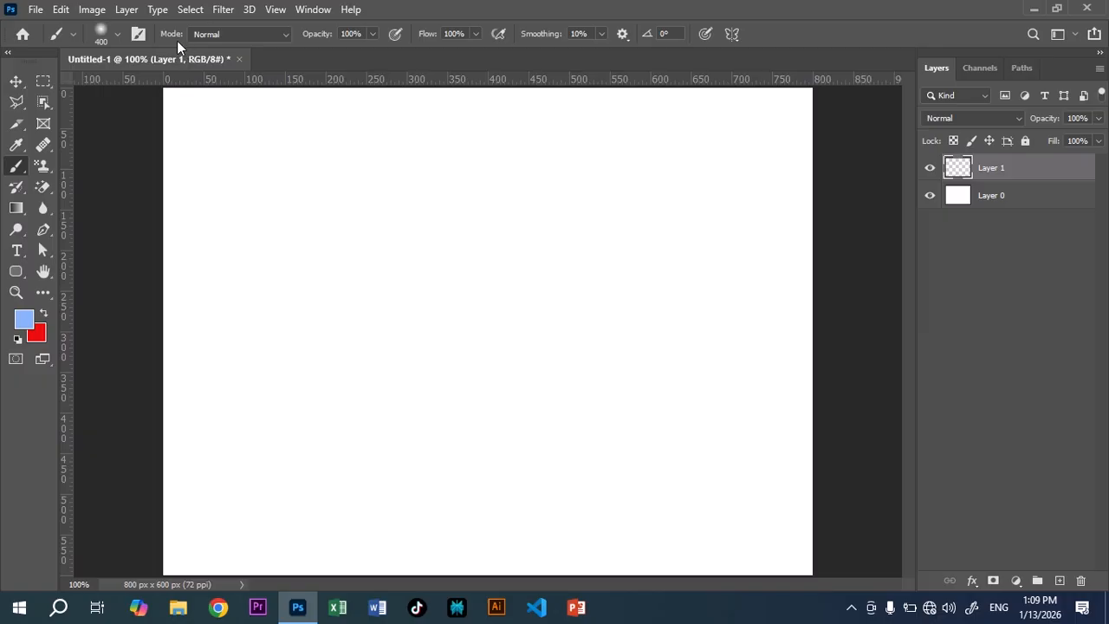
{"action": "left_click", "coordinate": [283, 35]}
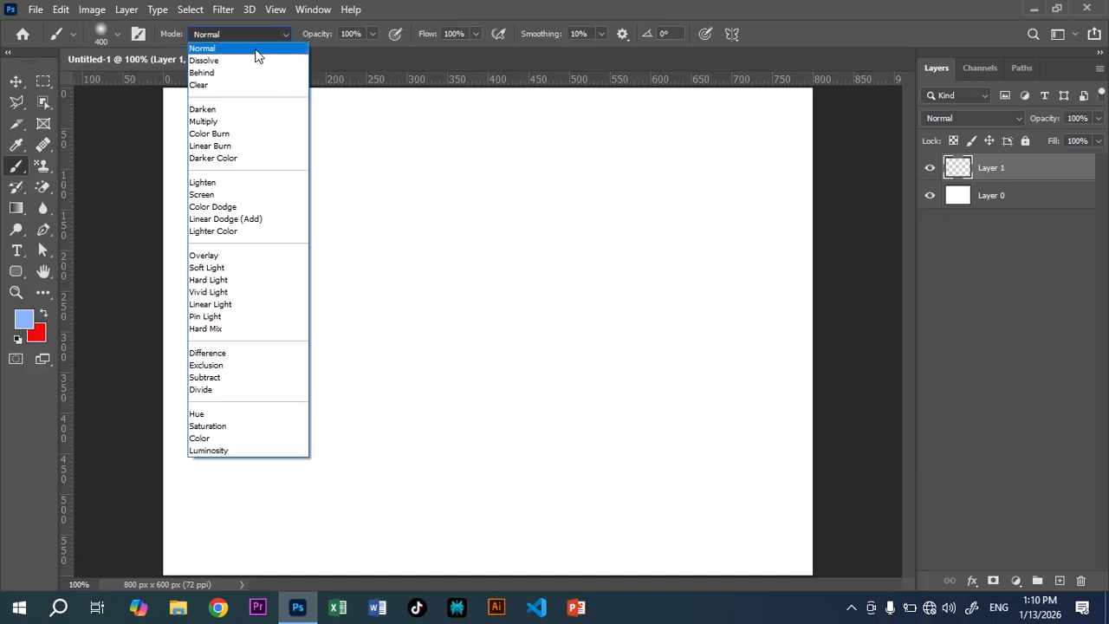
{"action": "left_click", "coordinate": [255, 49]}
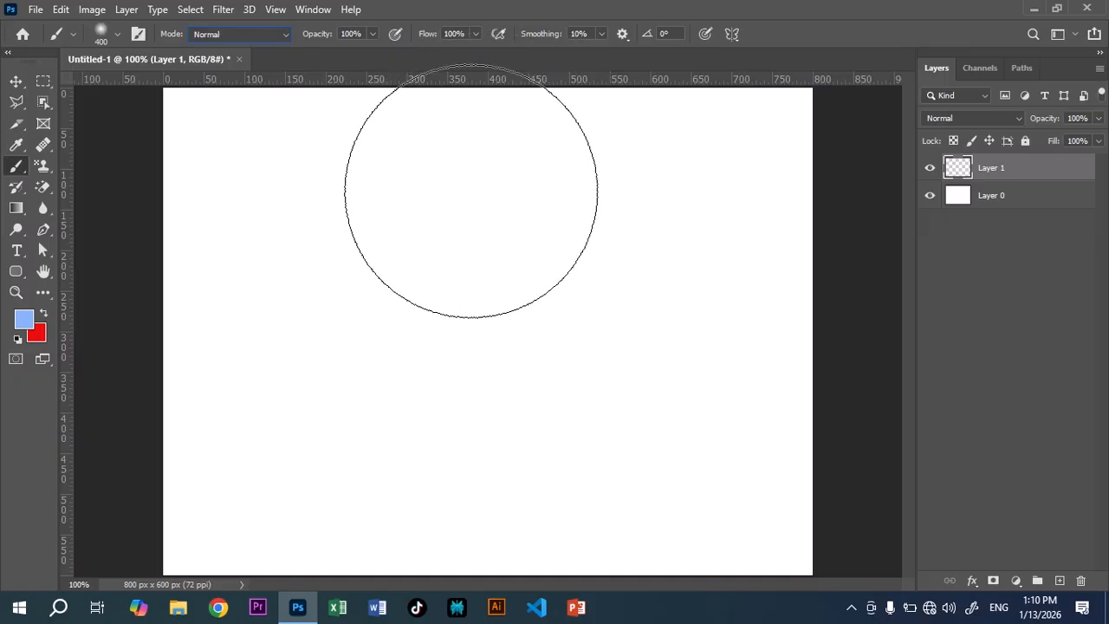
Set the brush size to 190 px and paint a soft vertical stroke down the left part of the canvas.
{"action": "left_click", "coordinate": [117, 35]}
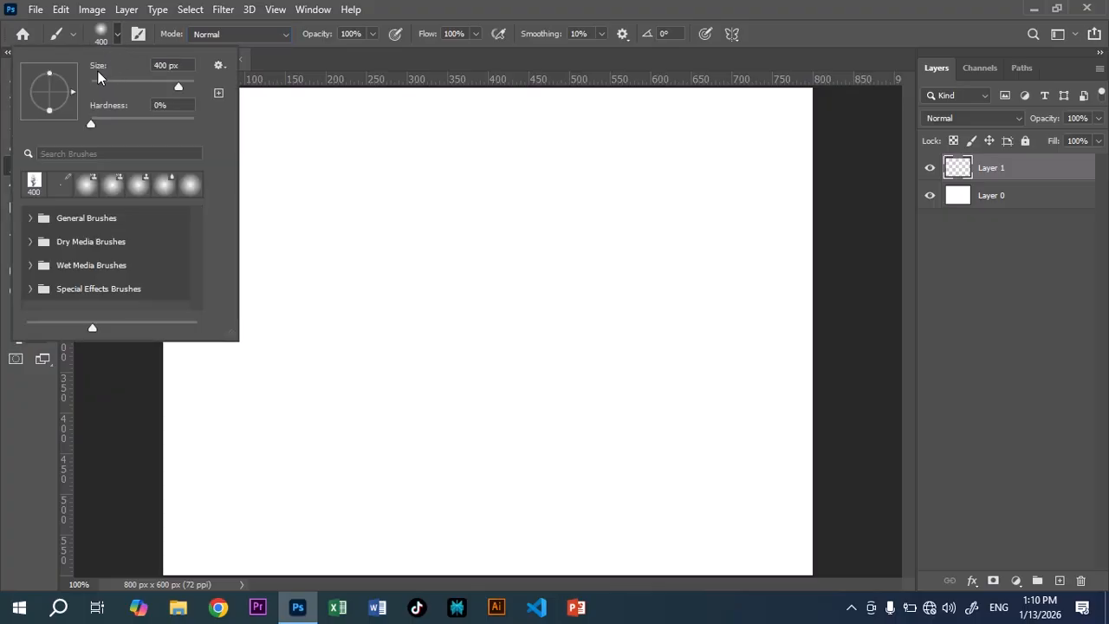
{"action": "mouse_move", "coordinate": [180, 90]}
{"action": "left_mouse_down"}
{"action": "mouse_move", "coordinate": [149, 89]}
{"action": "mouse_move", "coordinate": [166, 89]}
{"action": "left_mouse_up"}
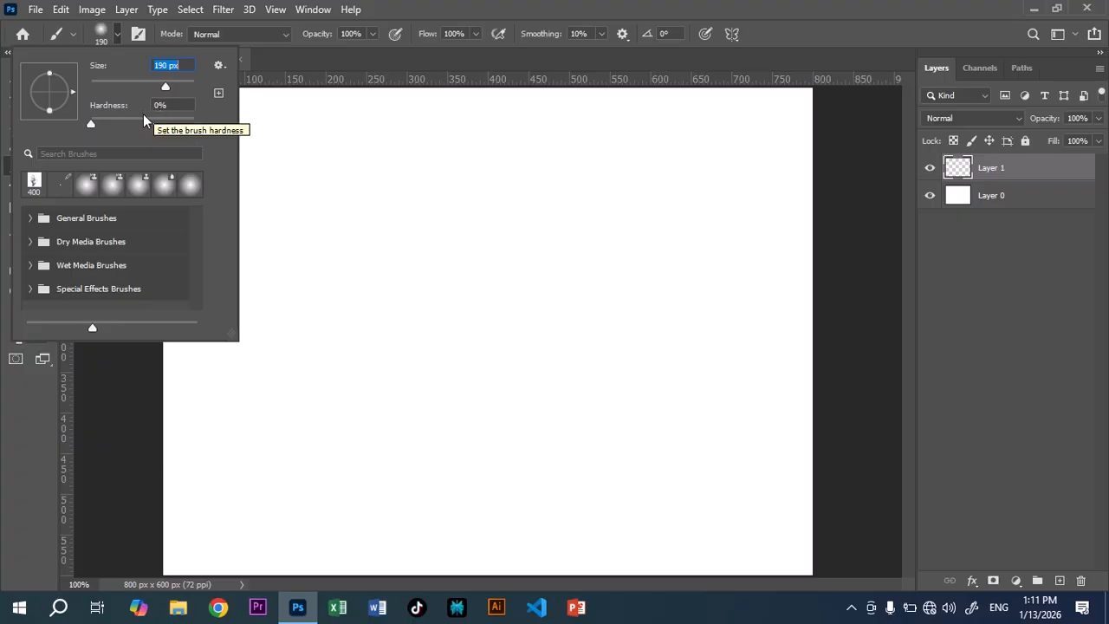
{"action": "left_click", "coordinate": [461, 7]}
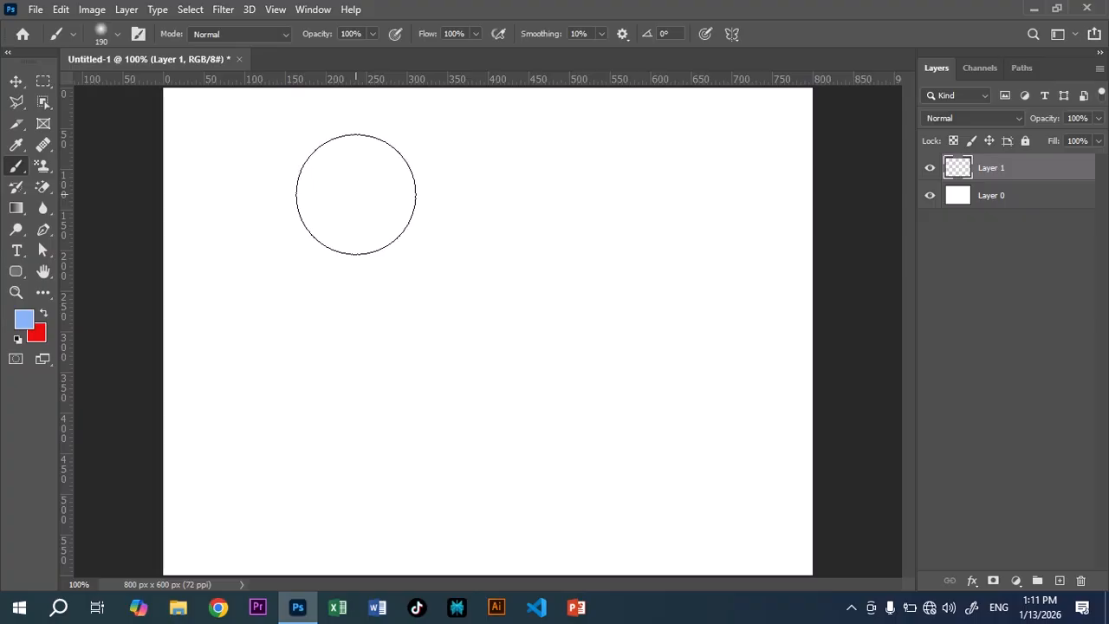
{"action": "left_click_drag", "start_coordinate": [355, 198], "coordinate": [339, 473]}
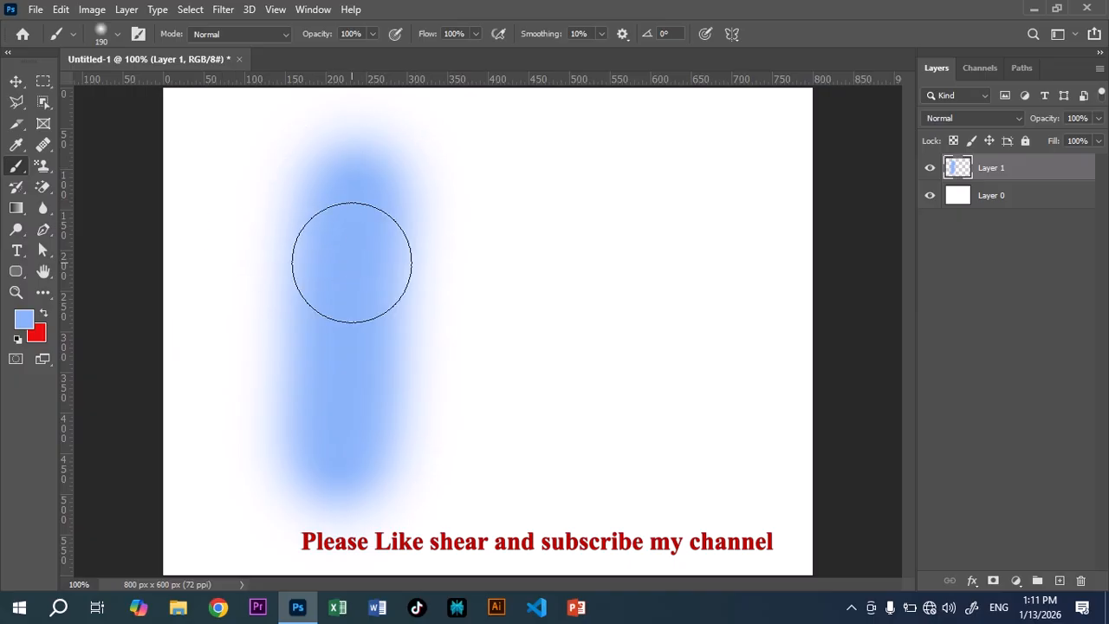
Set the brush hardness to 100% and paint a hard-edged vertical stroke down the right part of the canvas.
{"action": "left_click", "coordinate": [120, 36]}
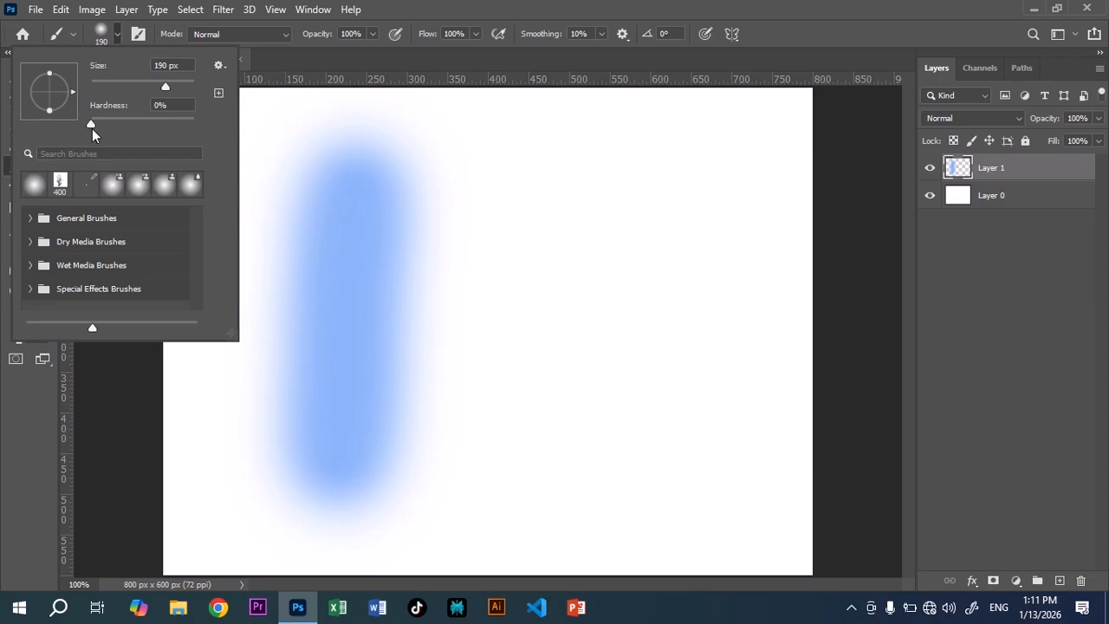
{"action": "left_click_drag", "start_coordinate": [92, 125], "coordinate": [201, 124]}
{"action": "left_click", "coordinate": [470, 7]}
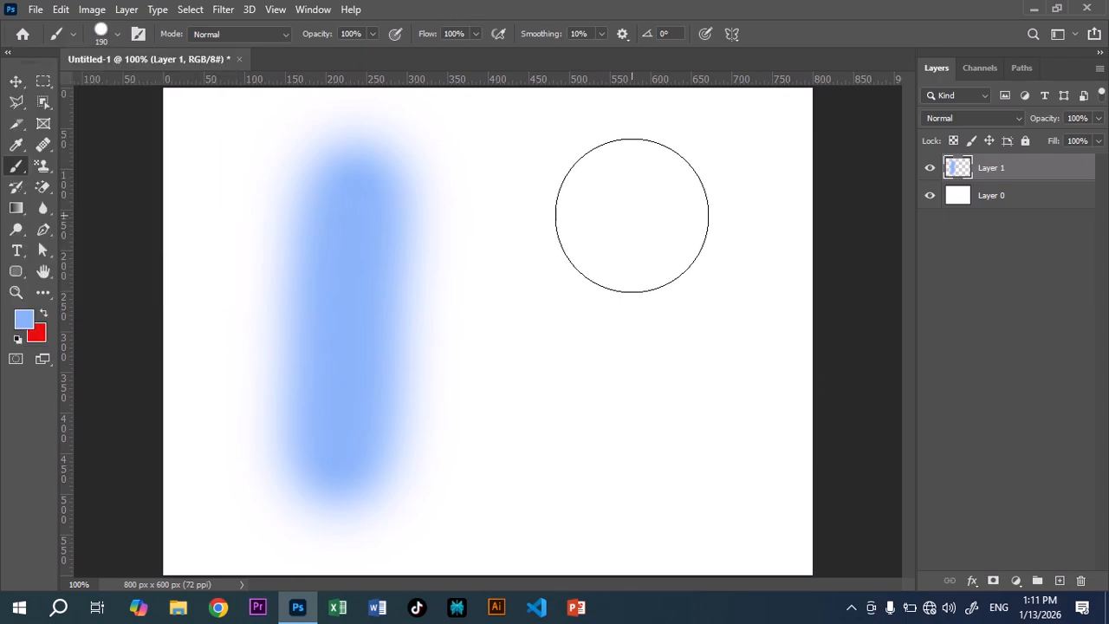
{"action": "left_click_drag", "start_coordinate": [632, 215], "coordinate": [633, 448]}
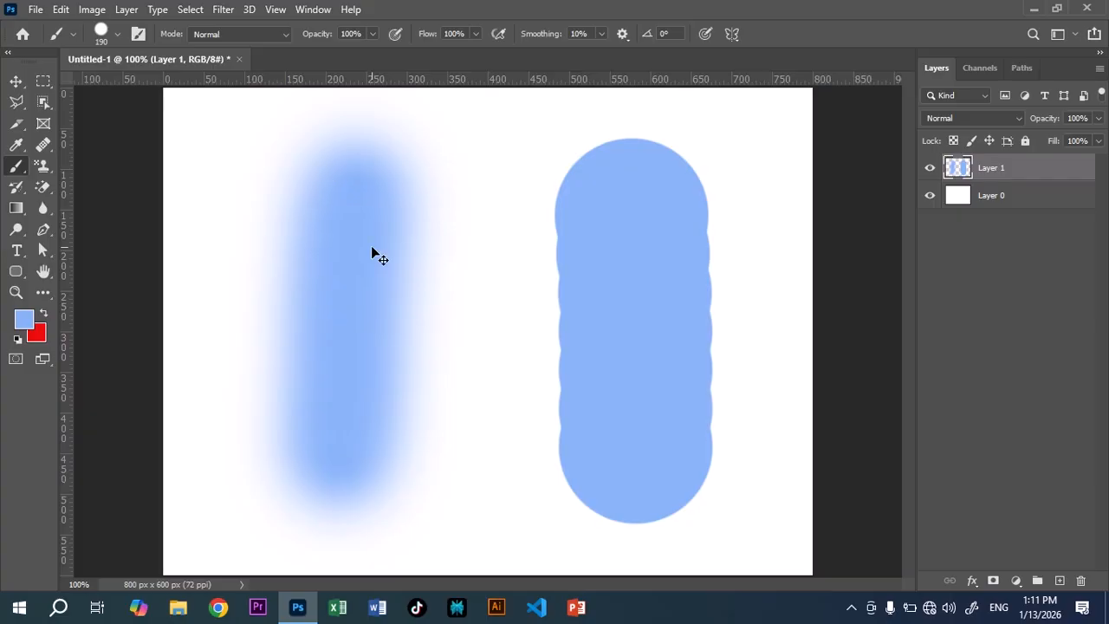
Undo the soft and hard light-blue brush strokes on Layer 1.
{"action": "key", "text": "ctrl+z"}
{"action": "key", "text": "ctrl+z"}
{"action": "key", "text": "ctrl+z"}
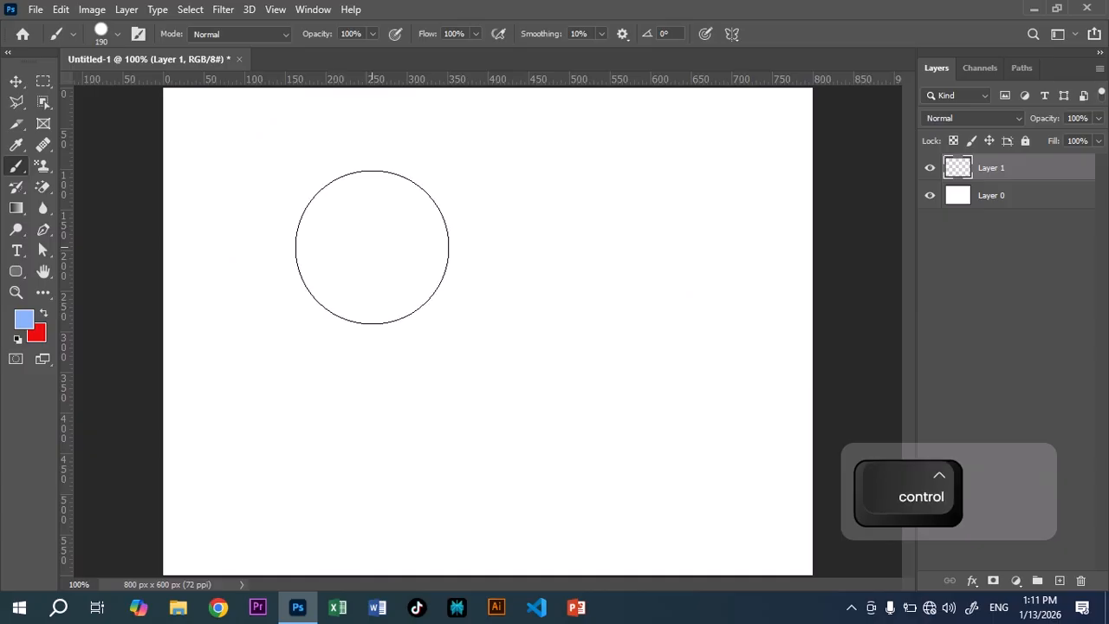
Reduce the brush size to 80 px.
{"action": "key", "text": "bracketleft"}
{"action": "key", "text": "bracketleft"}
{"action": "key", "text": "bracketleft"}
{"action": "key", "text": "bracketleft"}
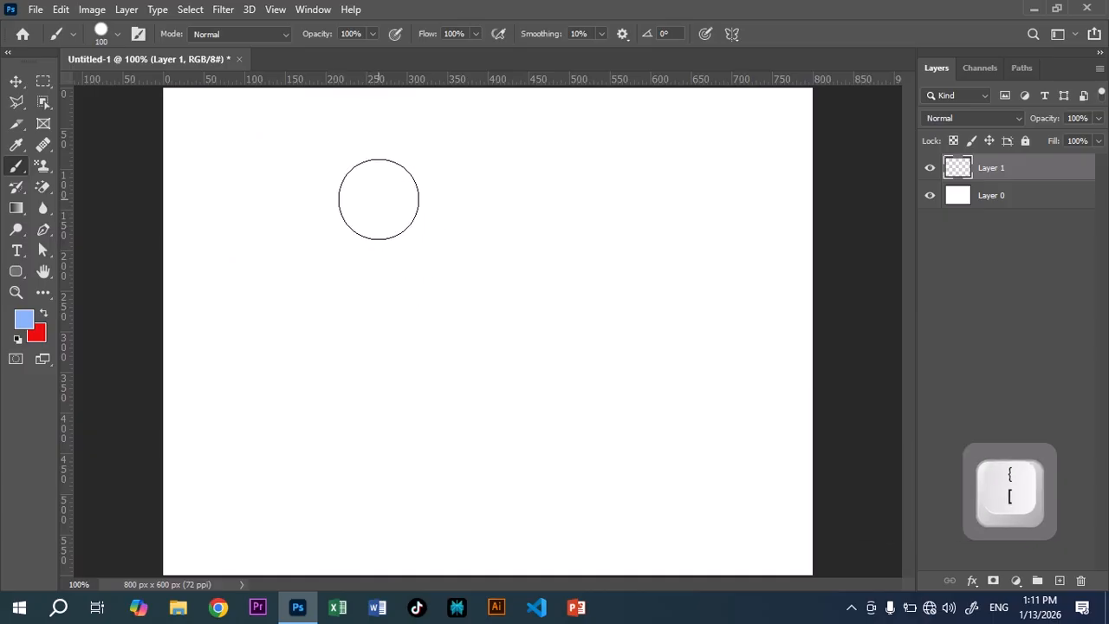
{"action": "key", "text": "bracketleft"}
{"action": "key", "text": "bracketleft"}
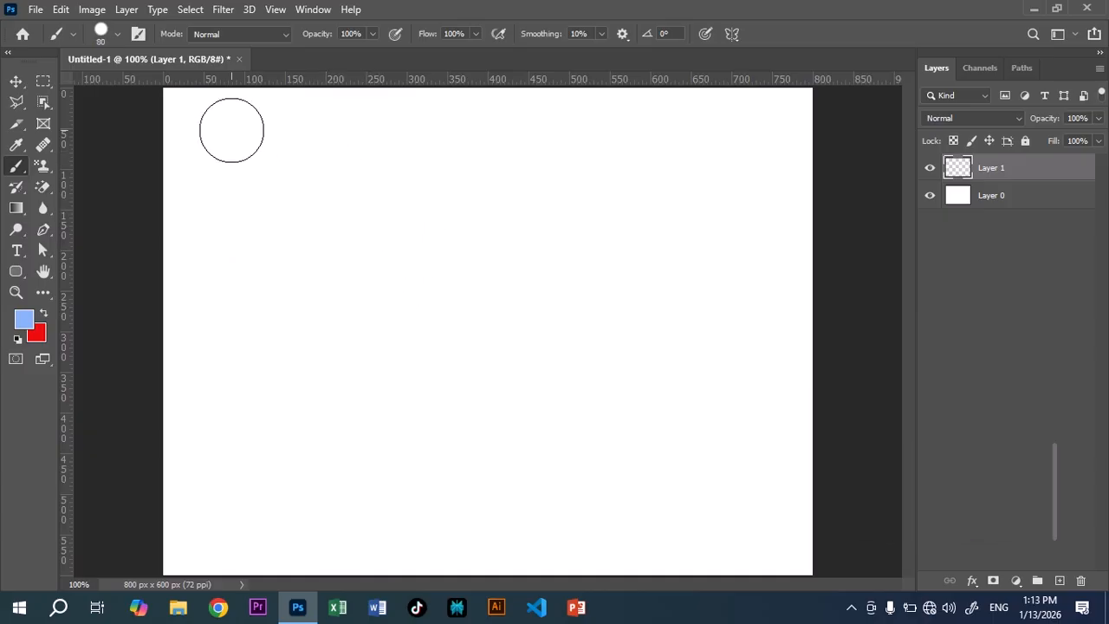
Enlarge the brush preset picker and choose the Soft Round Pressure Size brush from General Brushes.
{"action": "left_click", "coordinate": [117, 35]}
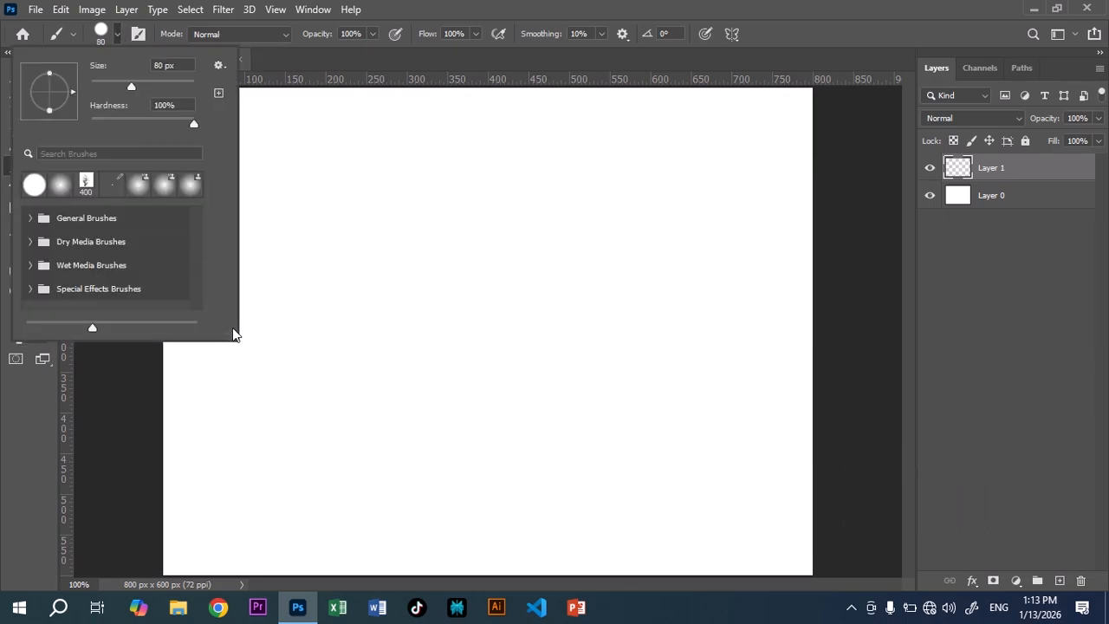
{"action": "mouse_move", "coordinate": [230, 333]}
{"action": "left_mouse_down"}
{"action": "mouse_move", "coordinate": [558, 399]}
{"action": "mouse_move", "coordinate": [797, 491]}
{"action": "mouse_move", "coordinate": [814, 512]}
{"action": "left_mouse_up"}
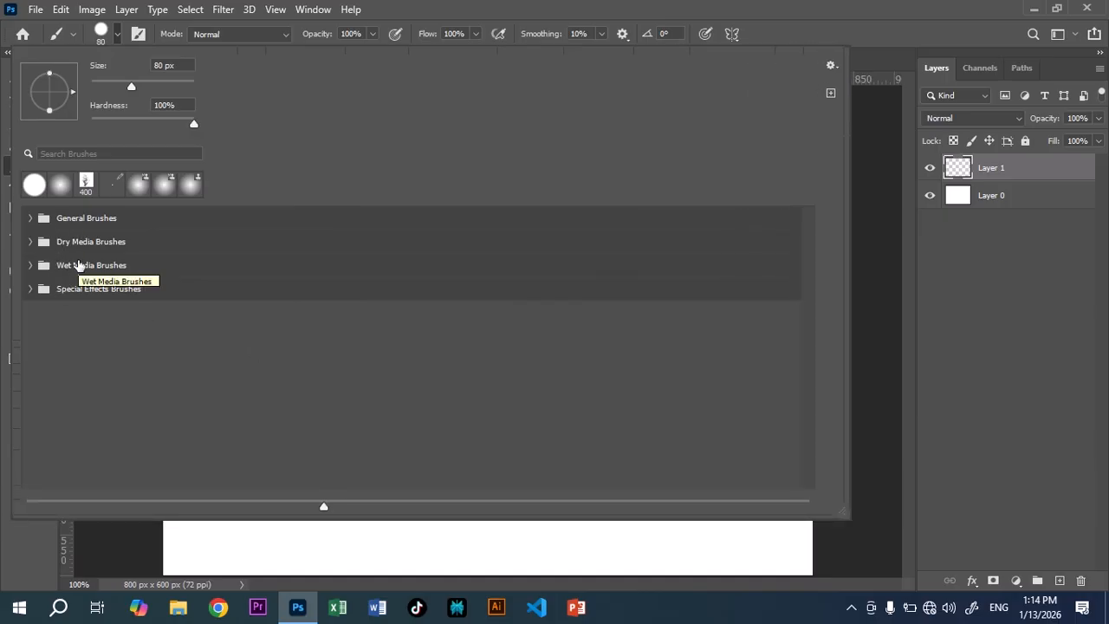
{"action": "left_click", "coordinate": [30, 218]}
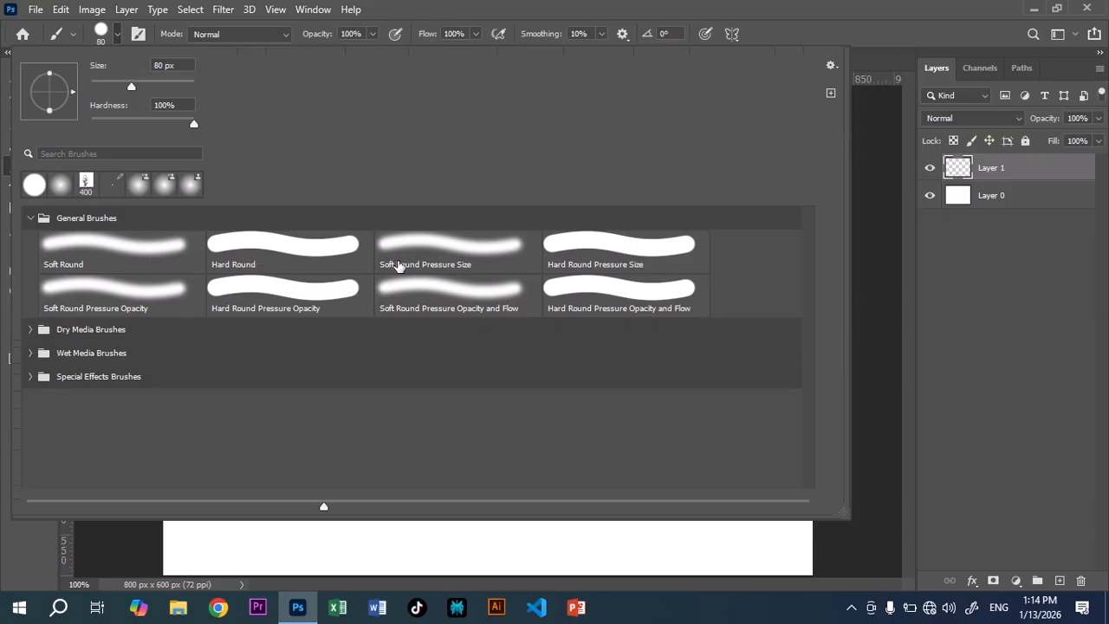
{"action": "left_click", "coordinate": [449, 248]}
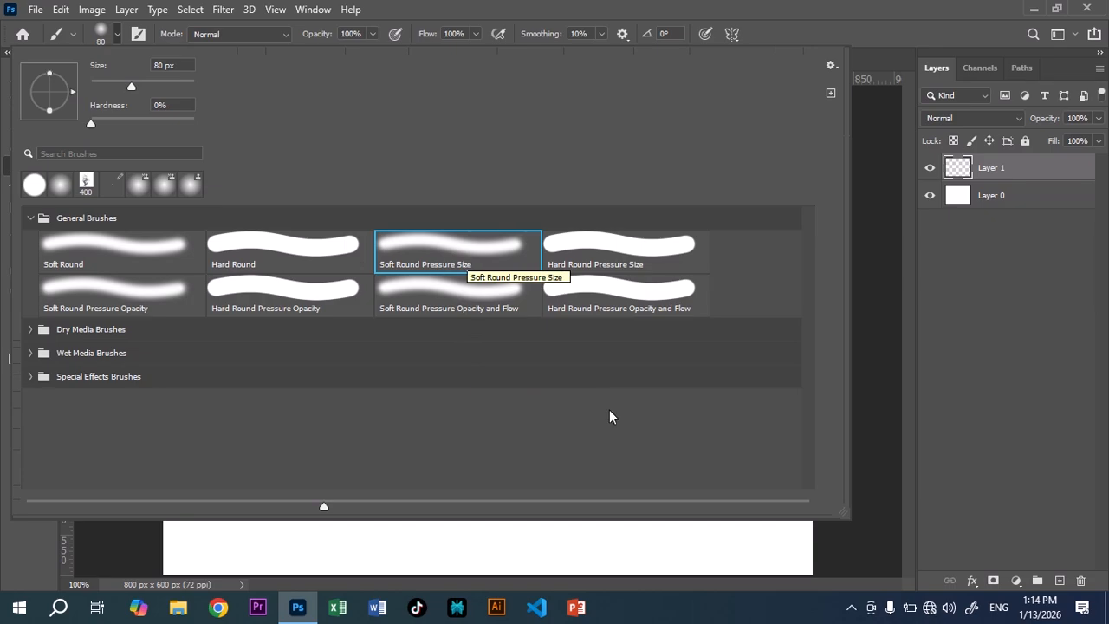
{"action": "double_click", "coordinate": [454, 249]}
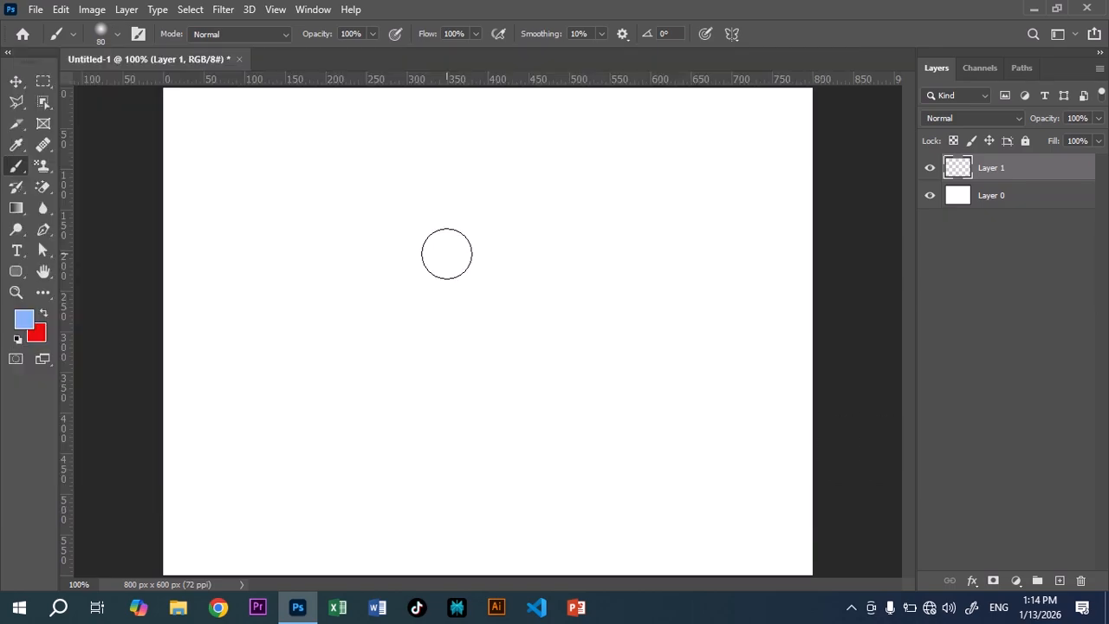
Change the foreground colour to dark blue.
{"action": "left_click", "coordinate": [22, 322]}
{"action": "left_click_drag", "start_coordinate": [444, 208], "coordinate": [441, 238]}
{"action": "left_click", "coordinate": [579, 118]}
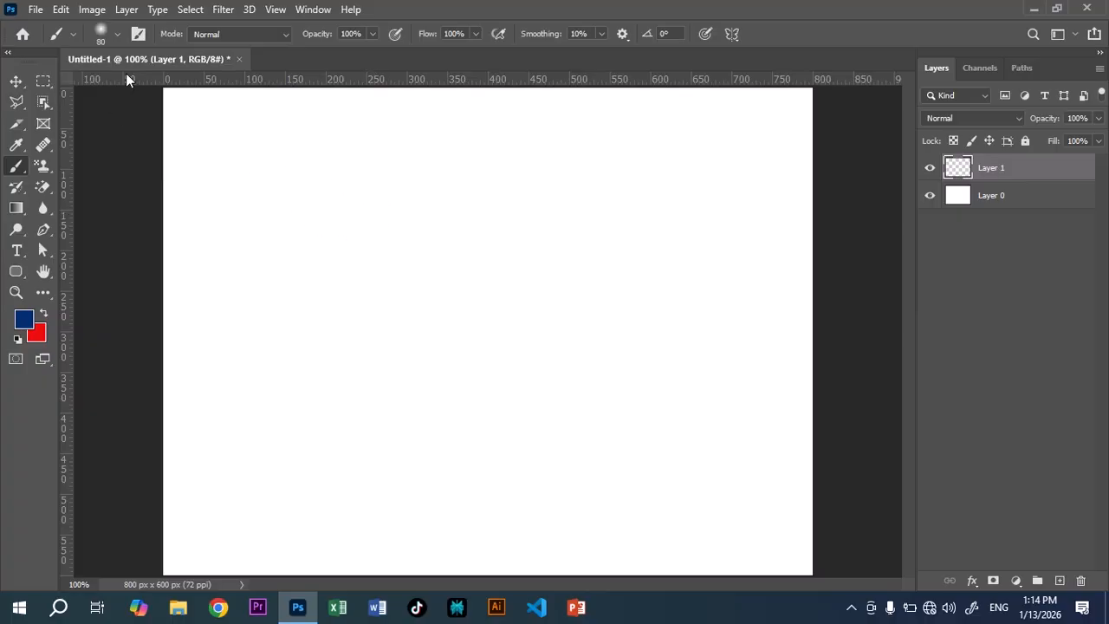
Paint a dark-blue vertical stroke left of the canvas centre with the Soft Round Pressure Size brush.
{"action": "left_click", "coordinate": [119, 34]}
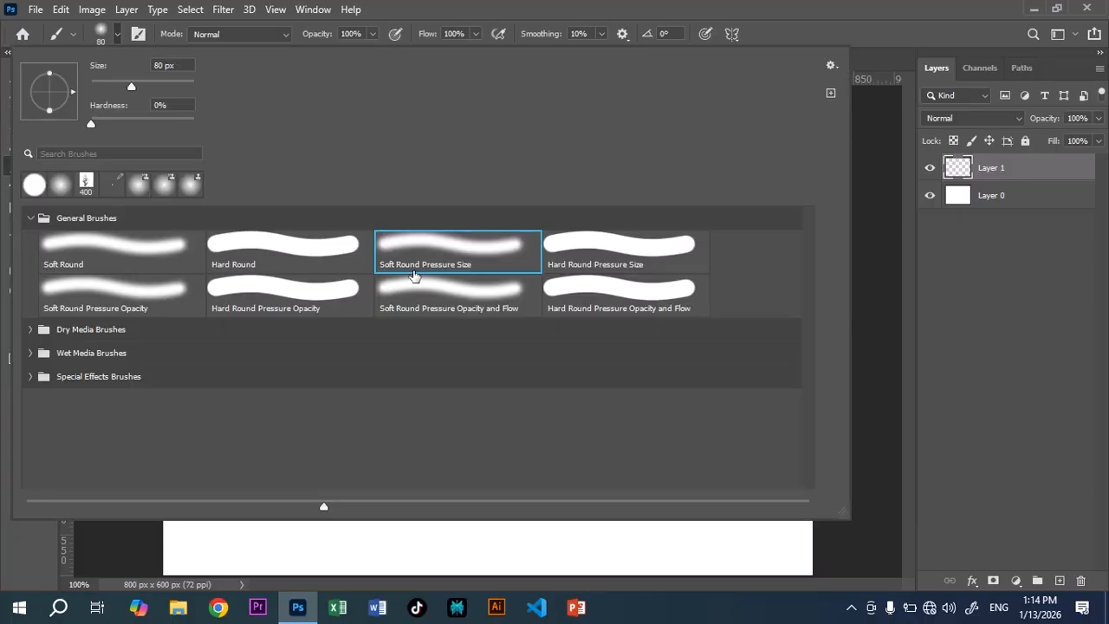
{"action": "left_click", "coordinate": [846, 7]}
{"action": "left_click_drag", "start_coordinate": [364, 200], "coordinate": [363, 238]}
{"action": "left_click_drag", "start_coordinate": [364, 302], "coordinate": [364, 423]}
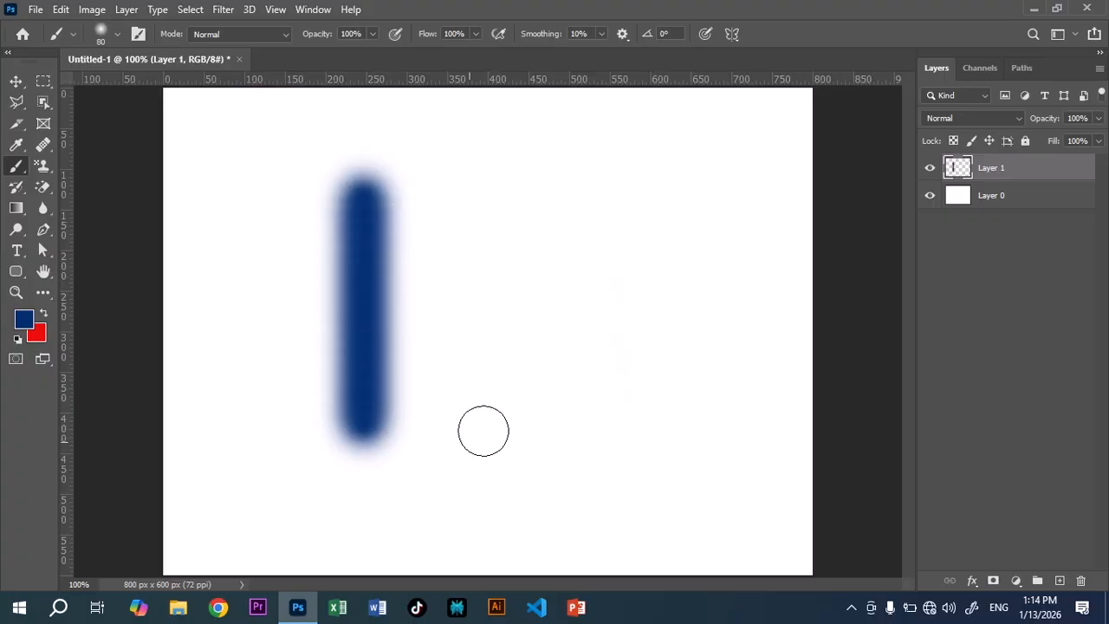
Choose the Hard Round Pressure Size brush and paint a vertical stroke to the right of the soft one.
{"action": "left_click", "coordinate": [112, 34]}
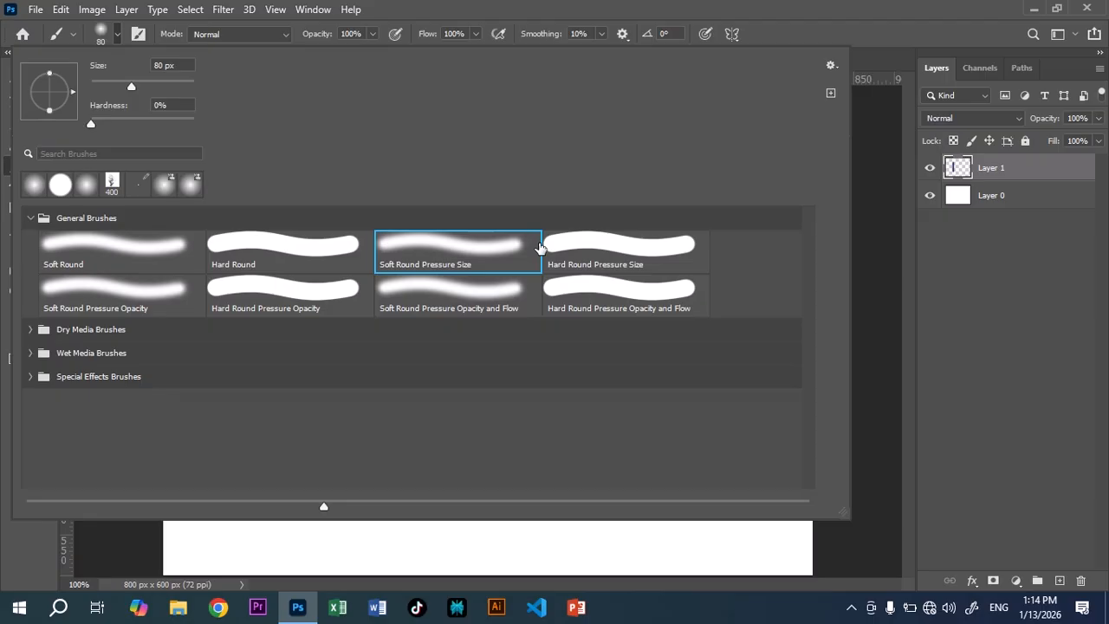
{"action": "left_click", "coordinate": [643, 251]}
{"action": "key", "text": "Return"}
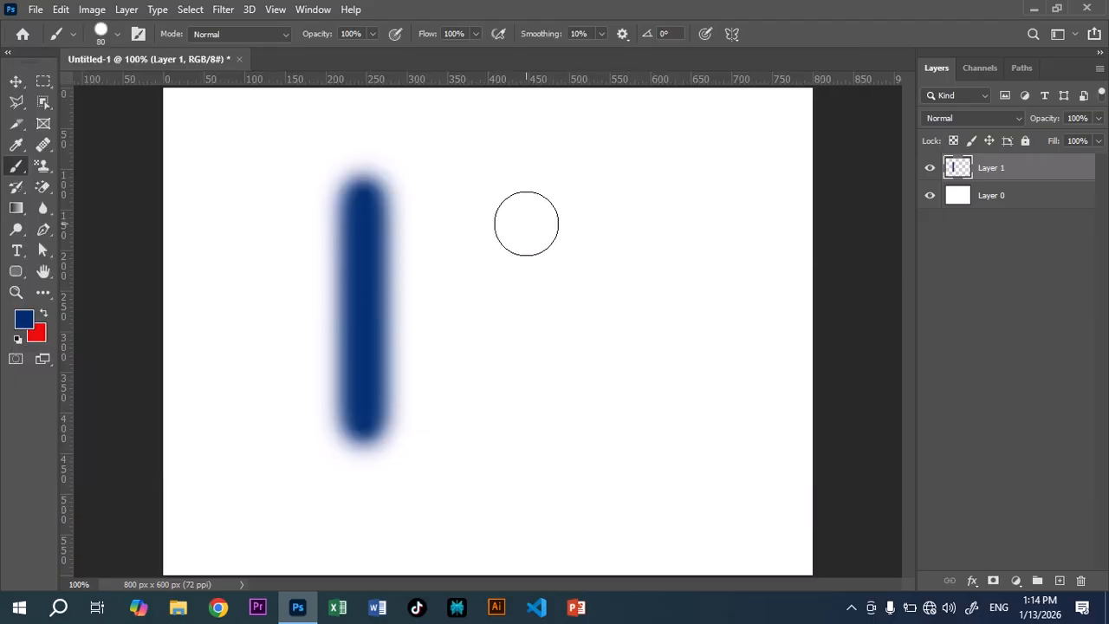
{"action": "left_click_drag", "start_coordinate": [516, 195], "coordinate": [521, 405]}
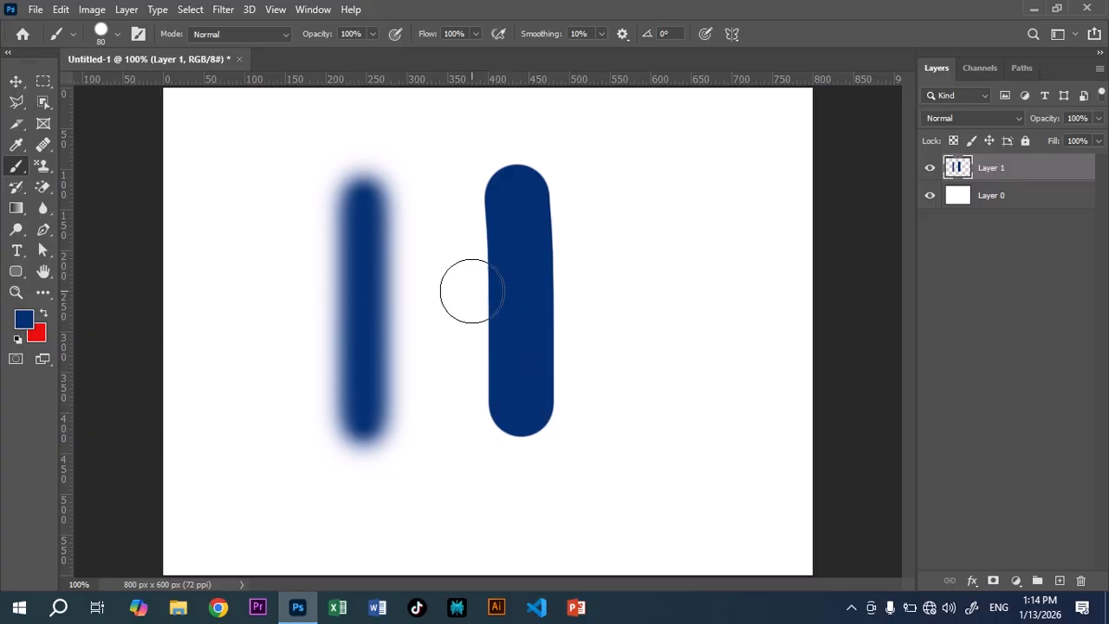
Undo the dark-blue brush strokes to clear Layer 1.
{"action": "key", "text": "ctrl+z"}
{"action": "key", "text": "ctrl+z"}
{"action": "key", "text": "ctrl+z"}
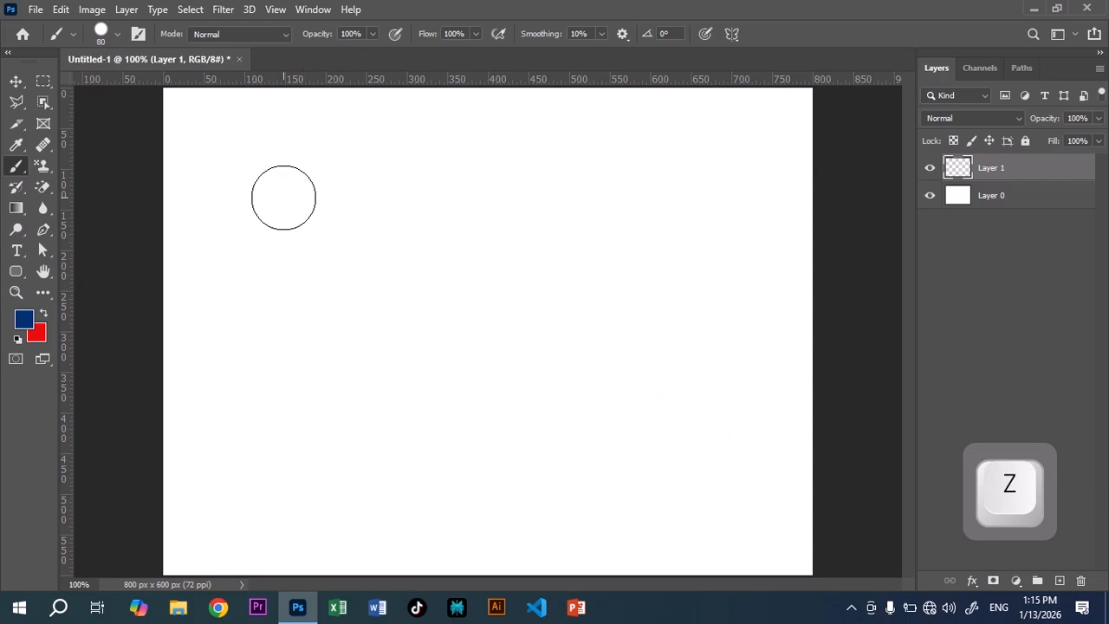
Collapse General Brushes and choose the KYLE Bonus Chunky Charcoal brush from Dry Media Brushes.
{"action": "left_click", "coordinate": [118, 35]}
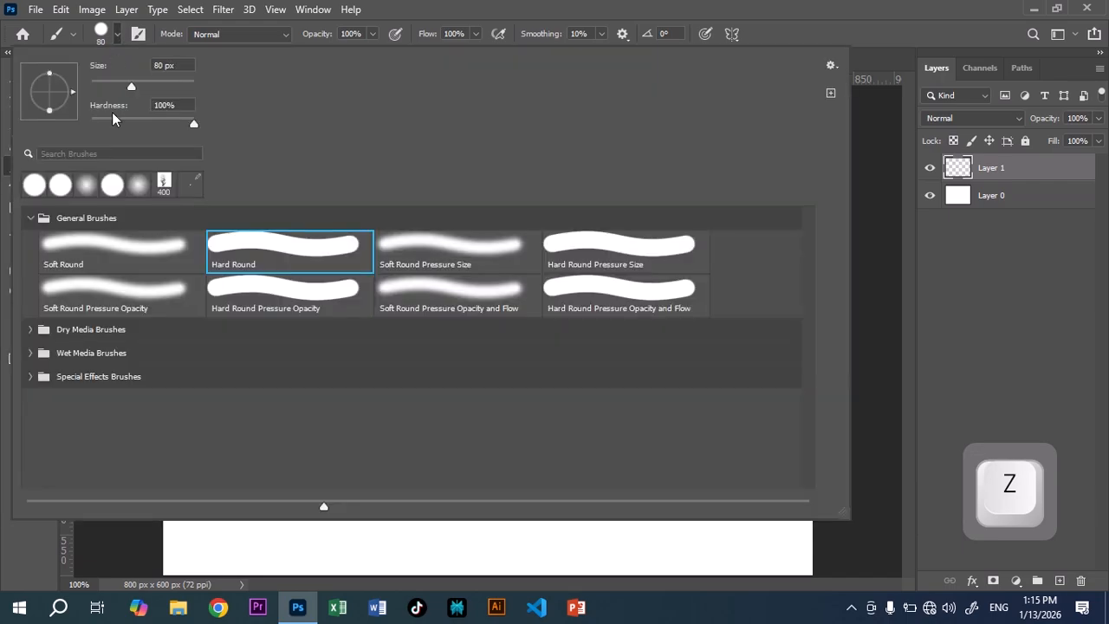
{"action": "left_click", "coordinate": [30, 219]}
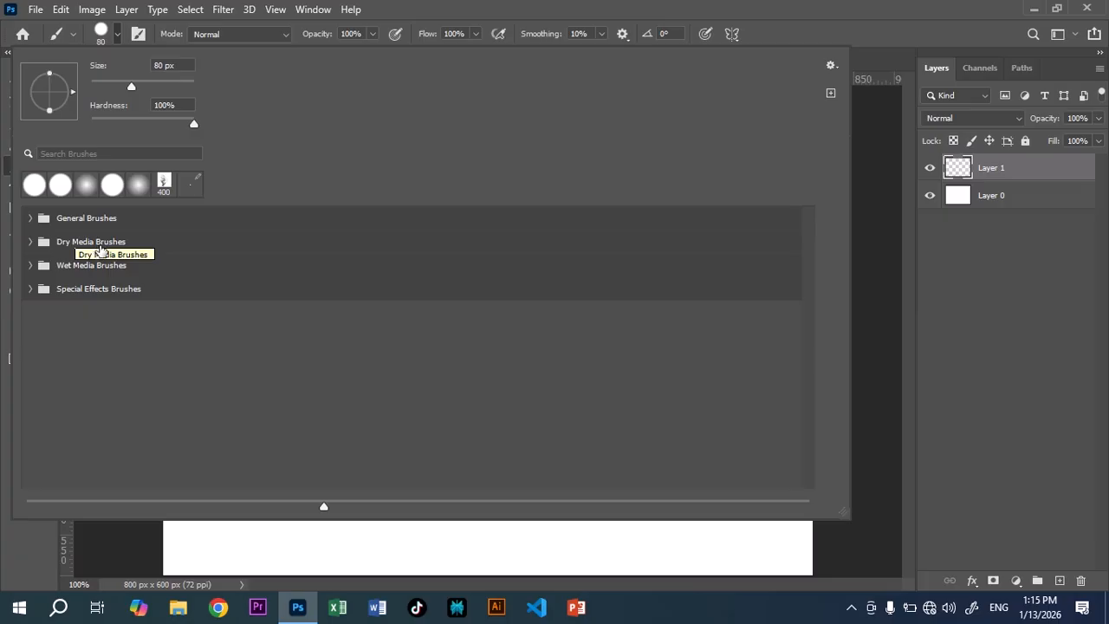
{"action": "left_click", "coordinate": [30, 242]}
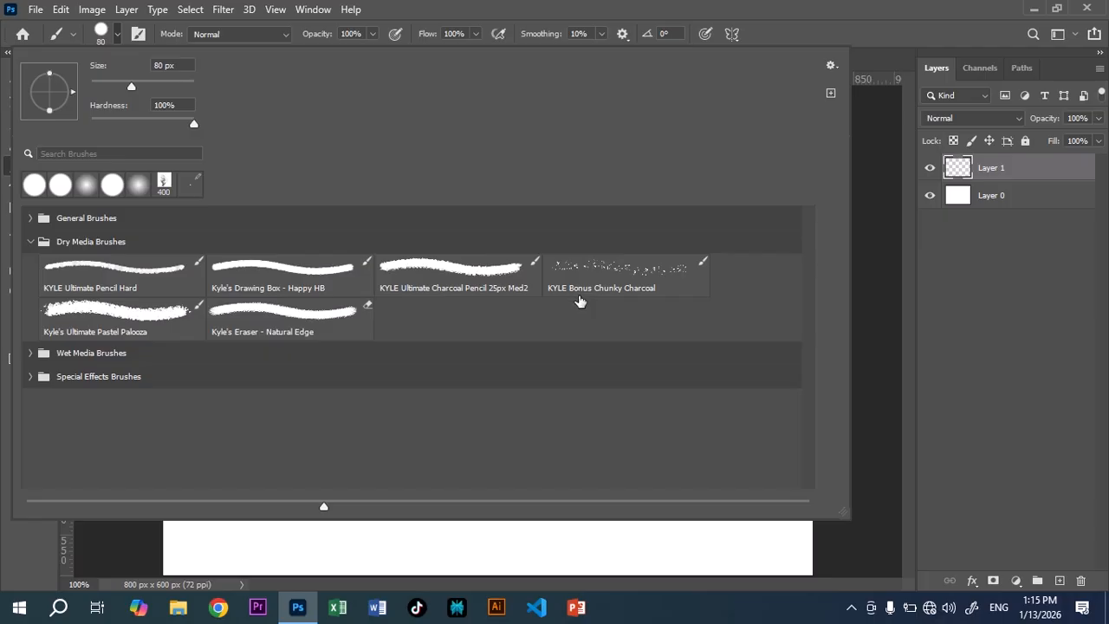
{"action": "left_click", "coordinate": [609, 276]}
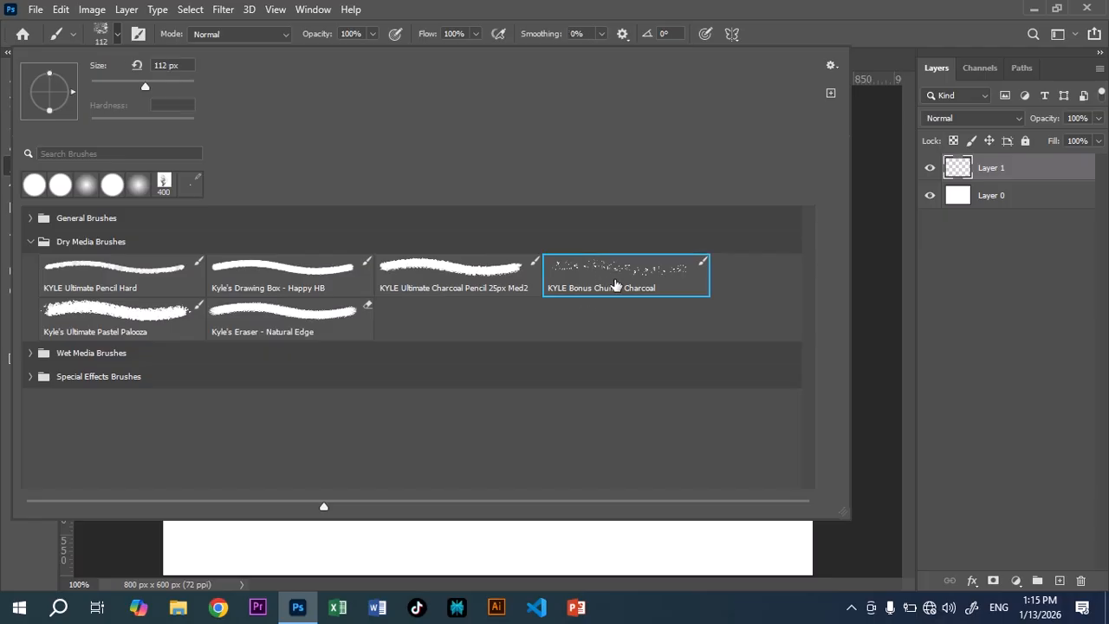
{"action": "double_click", "coordinate": [617, 277]}
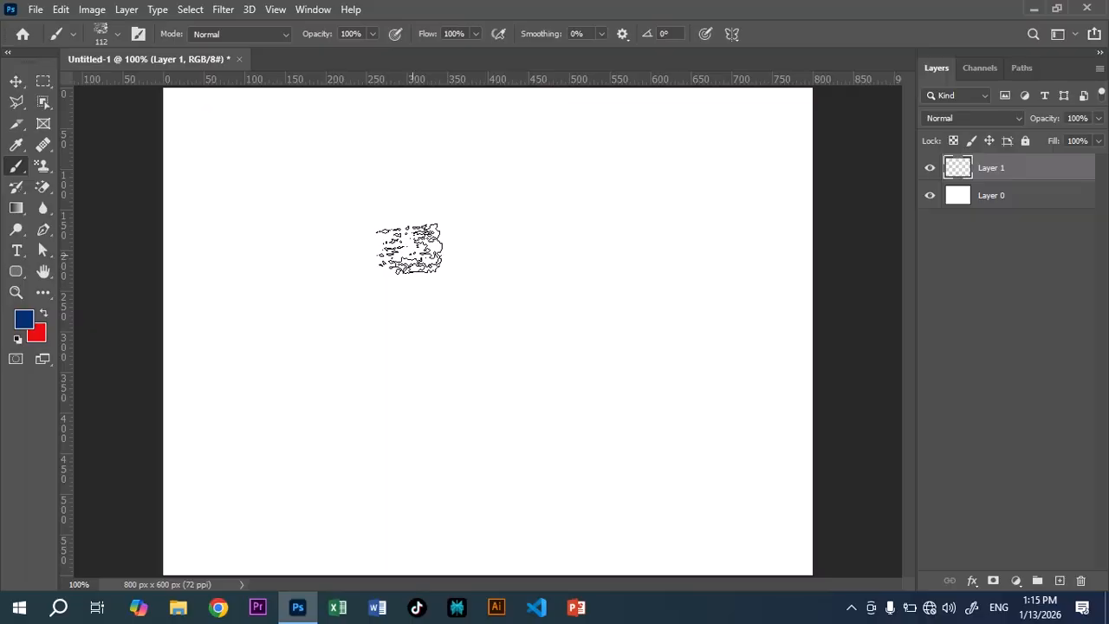
Enlarge the charcoal brush to 250 px and stamp dark-blue texture in the upper-left area of the canvas.
{"action": "key", "text": "bracketright"}
{"action": "key", "text": "bracketright"}
{"action": "key", "text": "bracketright"}
{"action": "key", "text": "bracketright"}
{"action": "key", "text": "bracketright"}
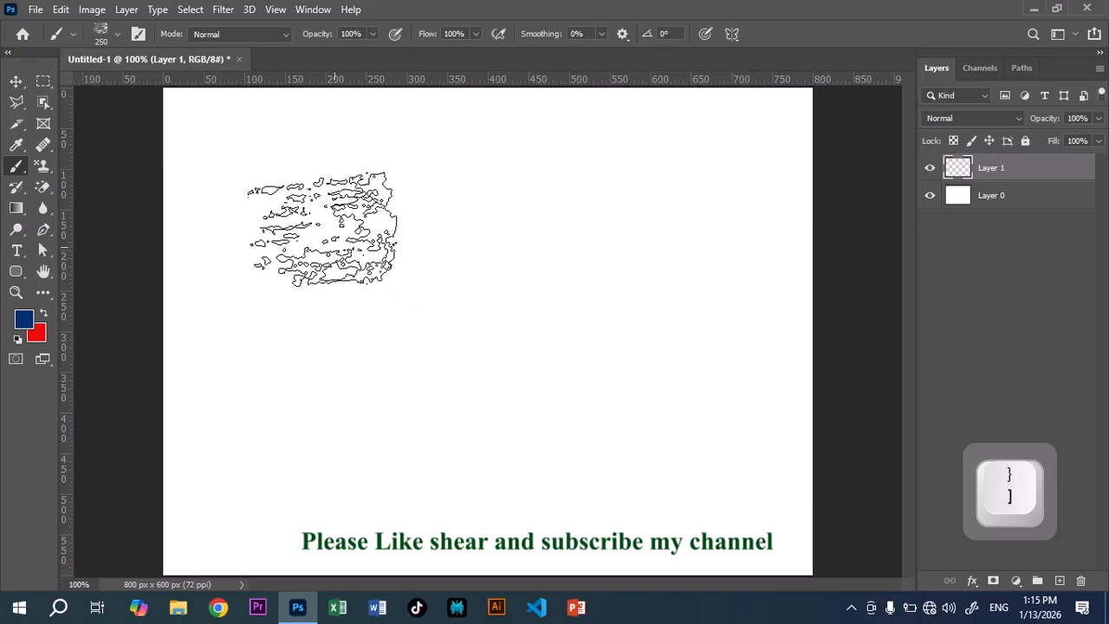
{"action": "left_click", "coordinate": [318, 227]}
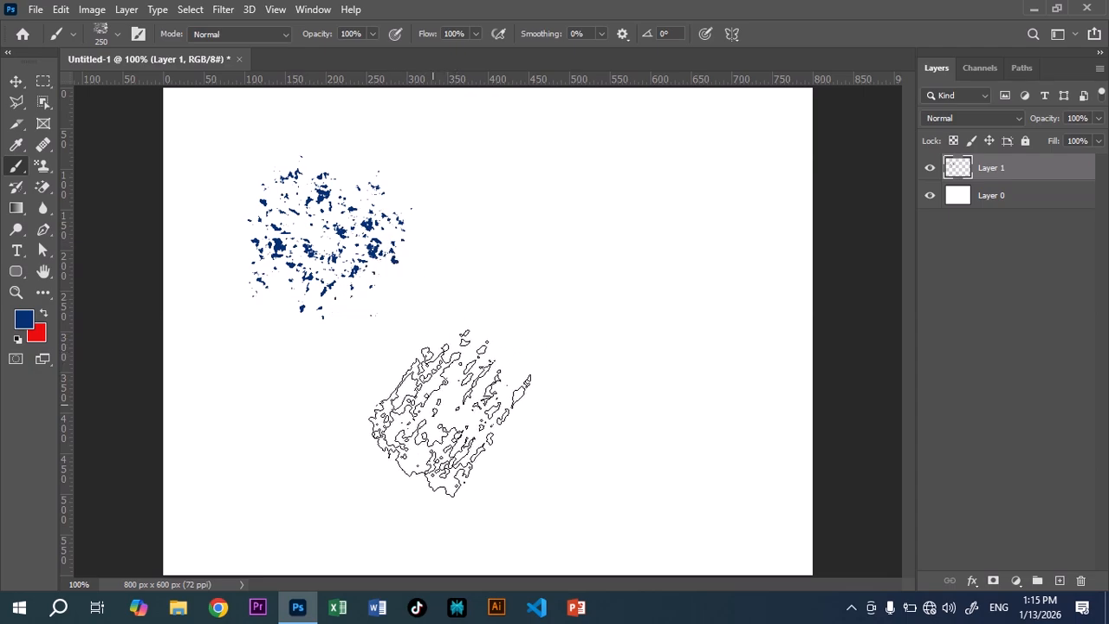
Stamp charcoal texture at the canvas's lower middle and right side, and once at the upper middle with the brush angle set to -172°.
{"action": "left_click", "coordinate": [424, 414]}
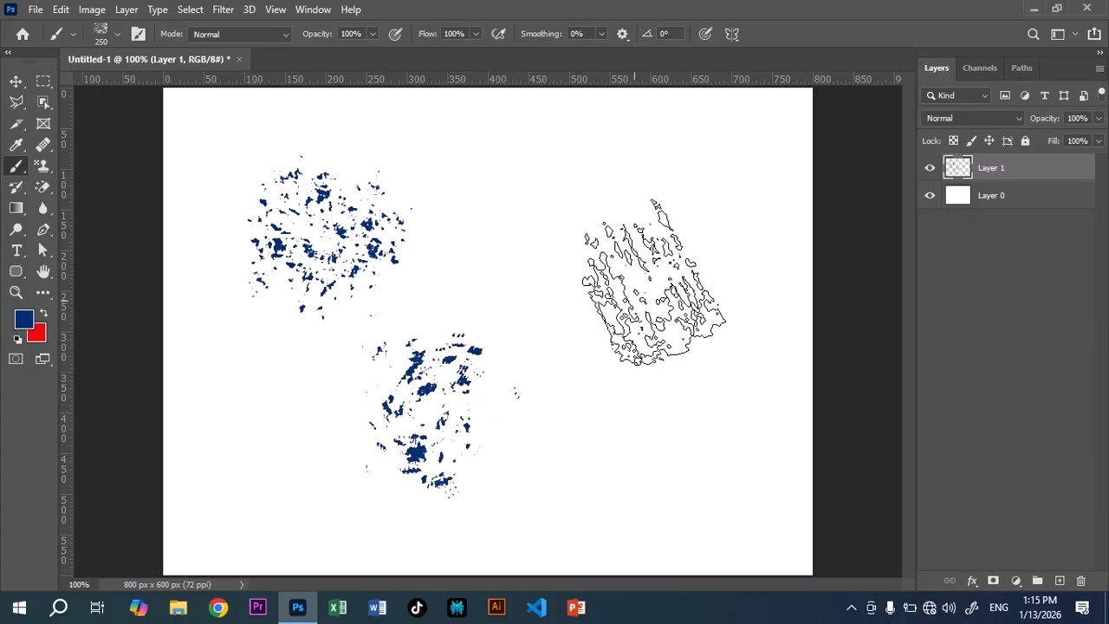
{"action": "left_click", "coordinate": [641, 281]}
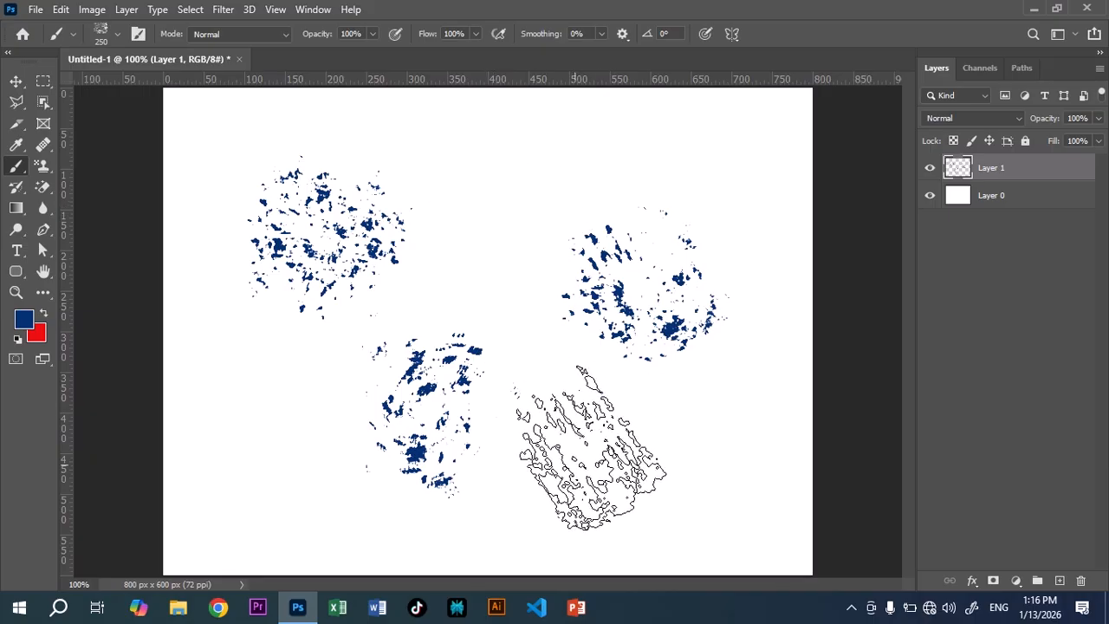
{"action": "left_click", "coordinate": [116, 35]}
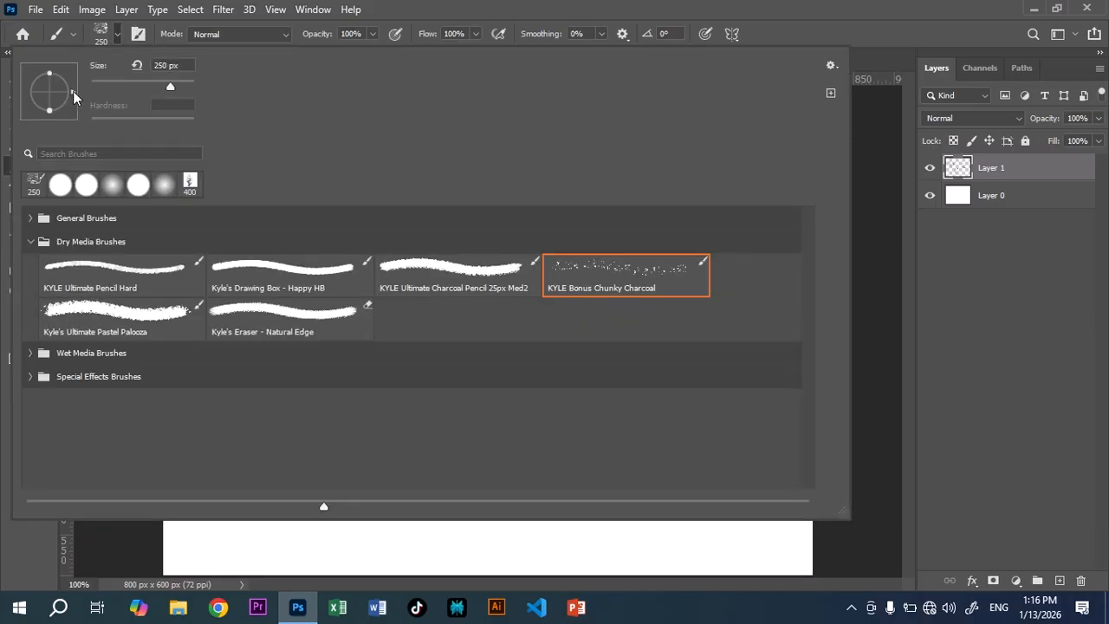
{"action": "mouse_move", "coordinate": [73, 91]}
{"action": "left_mouse_down"}
{"action": "mouse_move", "coordinate": [62, 76]}
{"action": "mouse_move", "coordinate": [46, 110]}
{"action": "mouse_move", "coordinate": [28, 100]}
{"action": "left_mouse_up"}
{"action": "left_click", "coordinate": [410, 9]}
{"action": "left_click", "coordinate": [495, 213]}
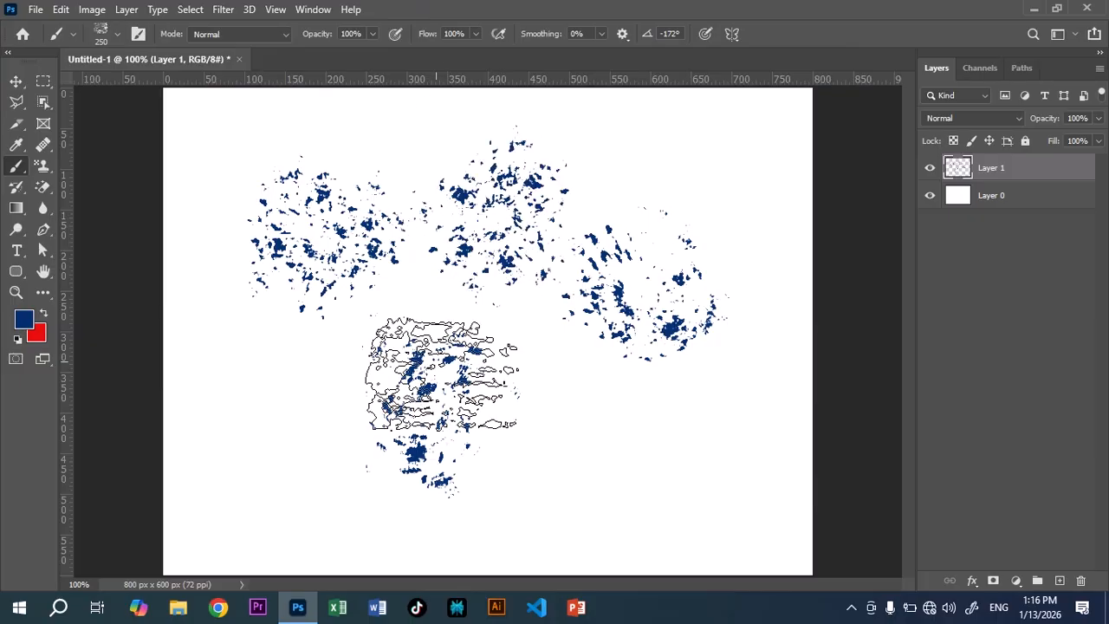
Choose Kyle's Ultimate Pastel Palooza brush and paint small dabs, an arched stroke across the middle and a short diagonal stroke at the upper right.
{"action": "left_click", "coordinate": [119, 33]}
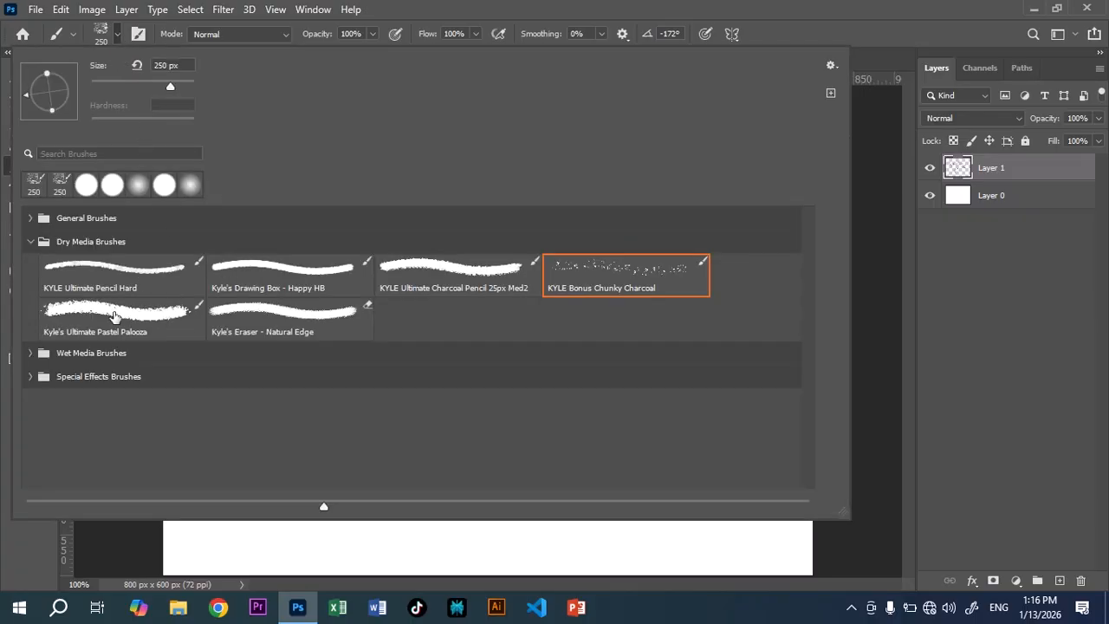
{"action": "double_click", "coordinate": [115, 316]}
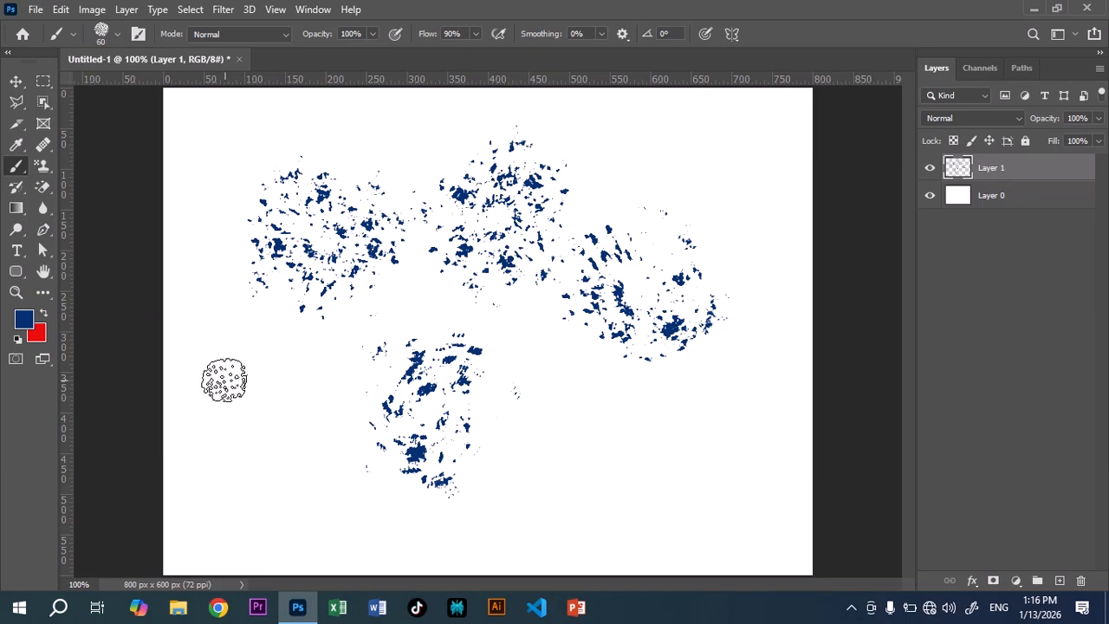
{"action": "left_click", "coordinate": [225, 379]}
{"action": "left_click", "coordinate": [287, 422]}
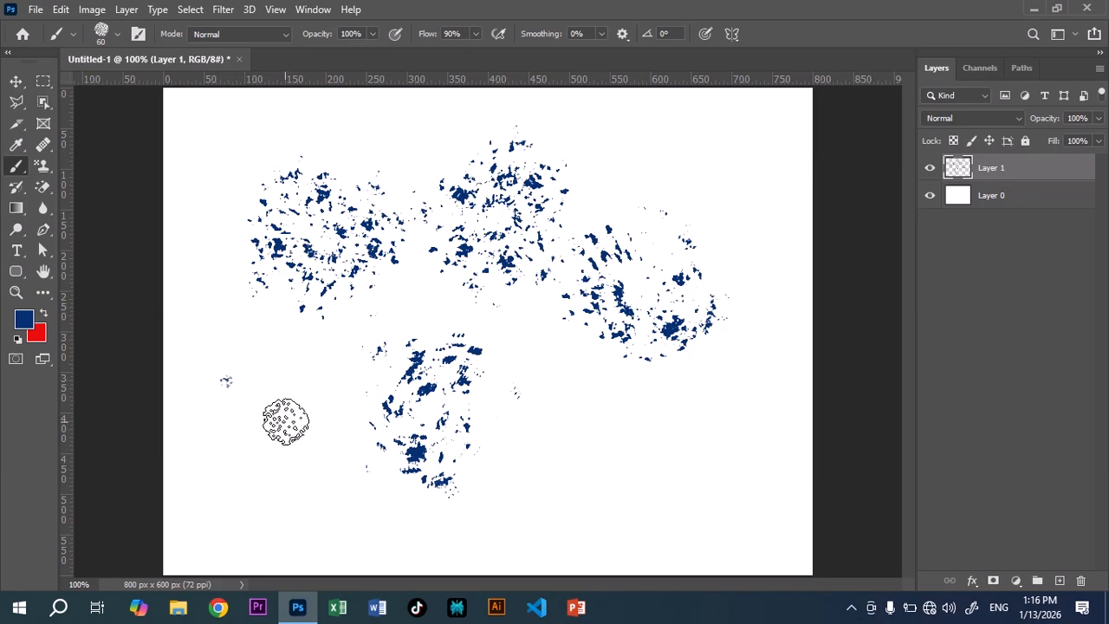
{"action": "mouse_move", "coordinate": [328, 378]}
{"action": "left_mouse_down"}
{"action": "mouse_move", "coordinate": [336, 341]}
{"action": "mouse_move", "coordinate": [373, 306]}
{"action": "mouse_move", "coordinate": [435, 298]}
{"action": "mouse_move", "coordinate": [499, 304]}
{"action": "mouse_move", "coordinate": [569, 335]}
{"action": "mouse_move", "coordinate": [653, 406]}
{"action": "left_mouse_up"}
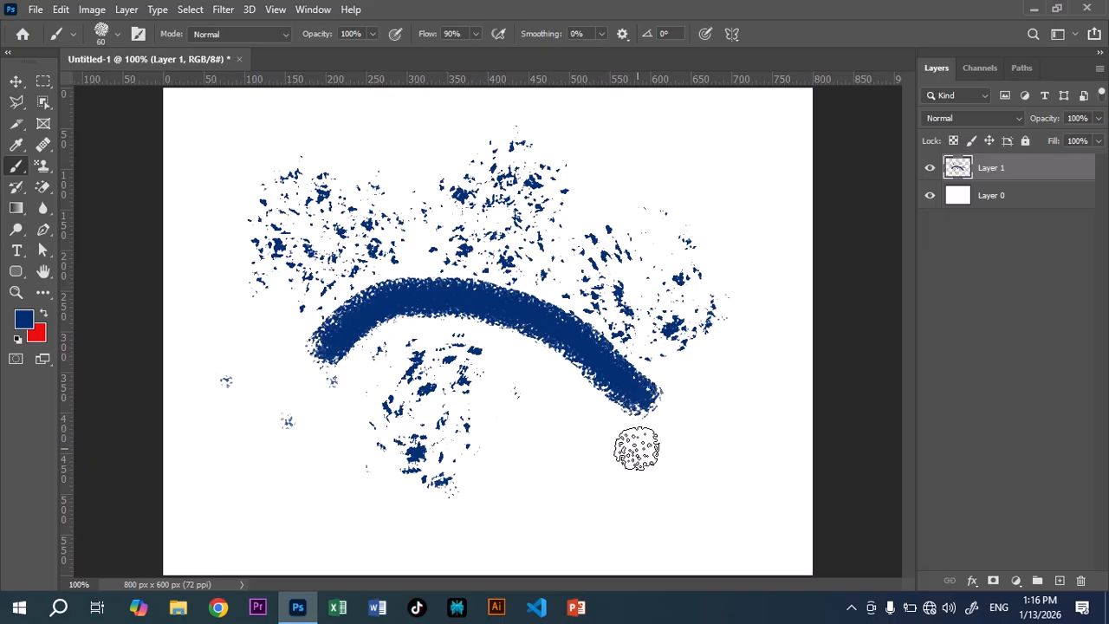
{"action": "left_click_drag", "start_coordinate": [731, 115], "coordinate": [792, 199]}
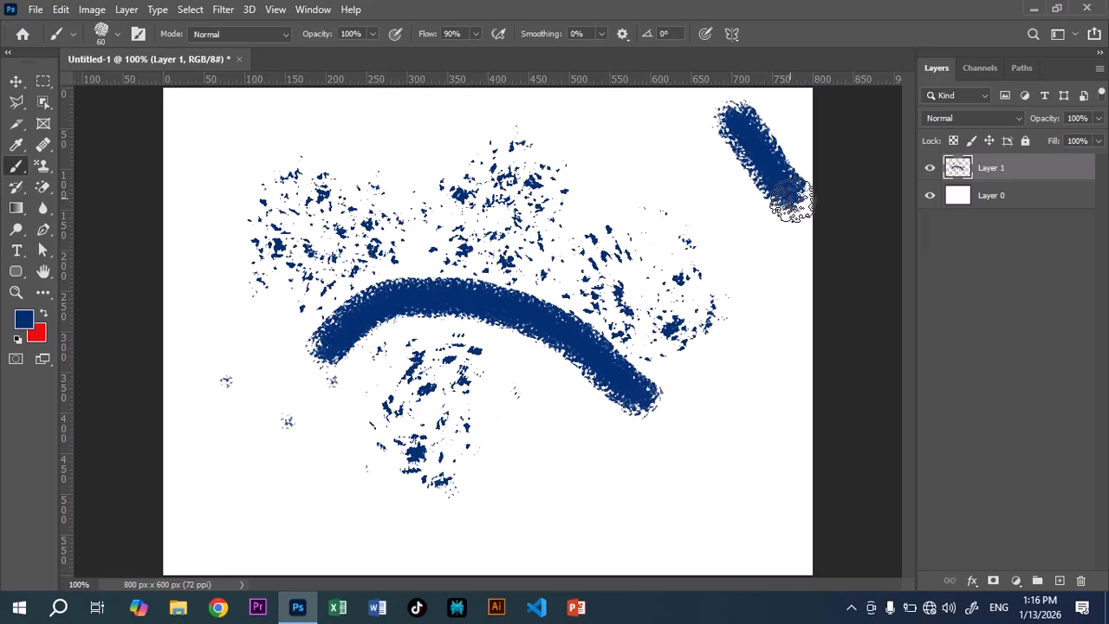
{"action": "left_click", "coordinate": [705, 300]}
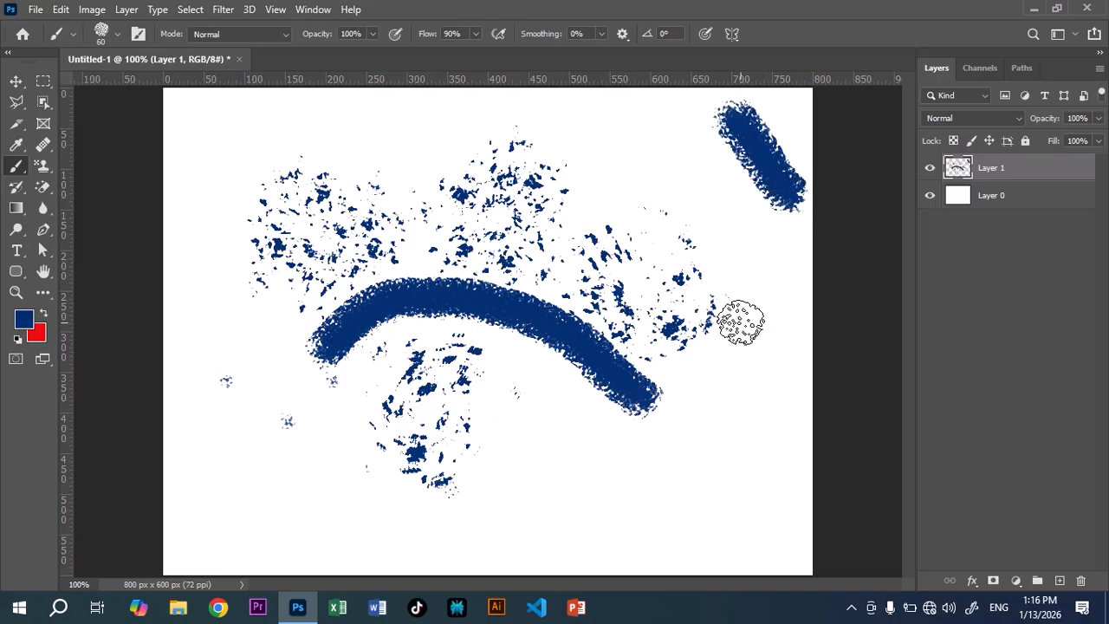
Replace the painted Layer 1 with a new blank layer and choose KYLE Ultimate Inking Thick 'n Thin from Wet Media Brushes.
{"action": "left_click", "coordinate": [1082, 582]}
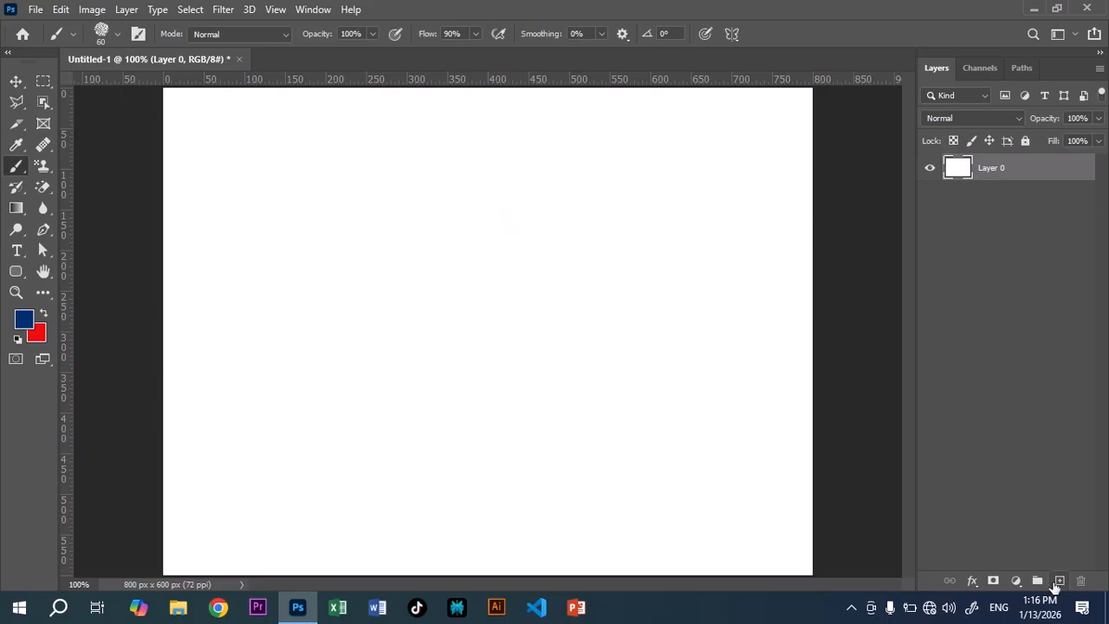
{"action": "left_click", "coordinate": [1059, 581]}
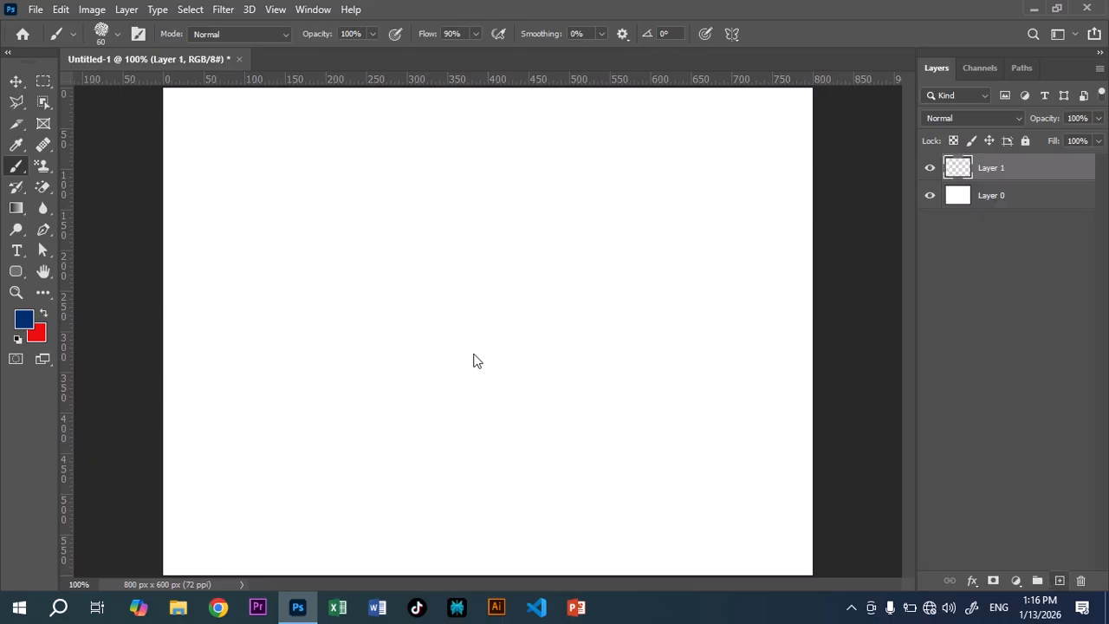
{"action": "left_click", "coordinate": [117, 37]}
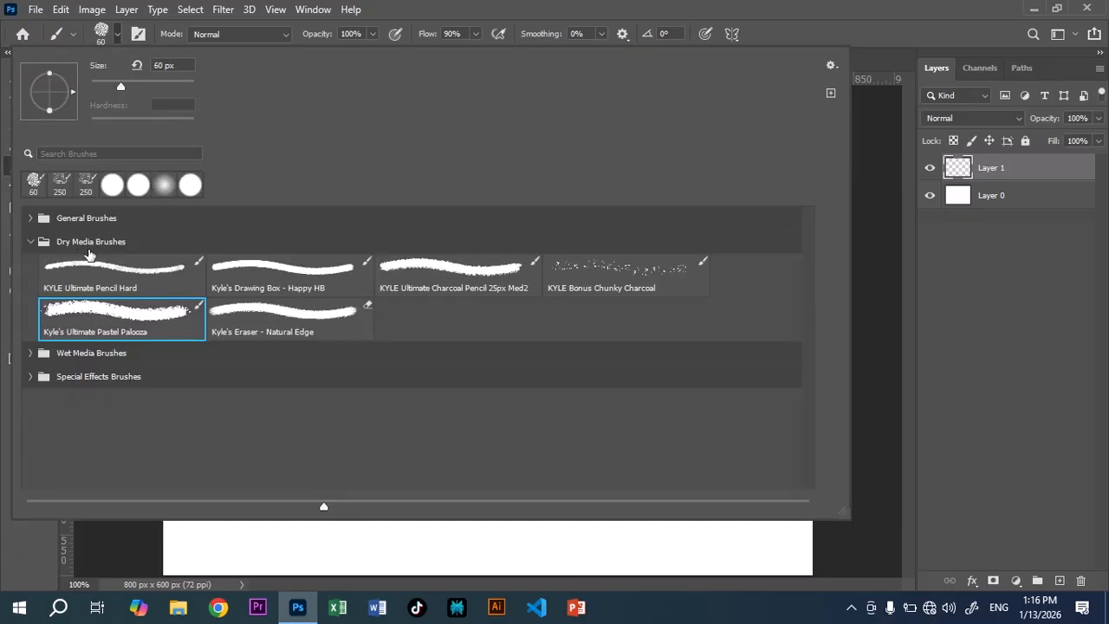
{"action": "left_click", "coordinate": [30, 243]}
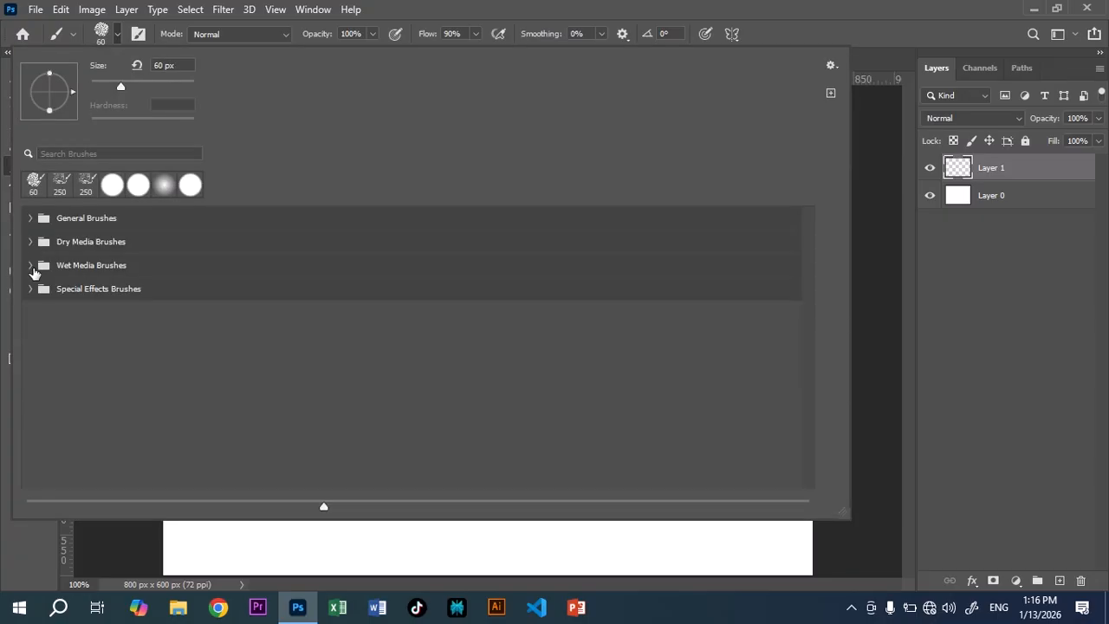
{"action": "left_click", "coordinate": [32, 267]}
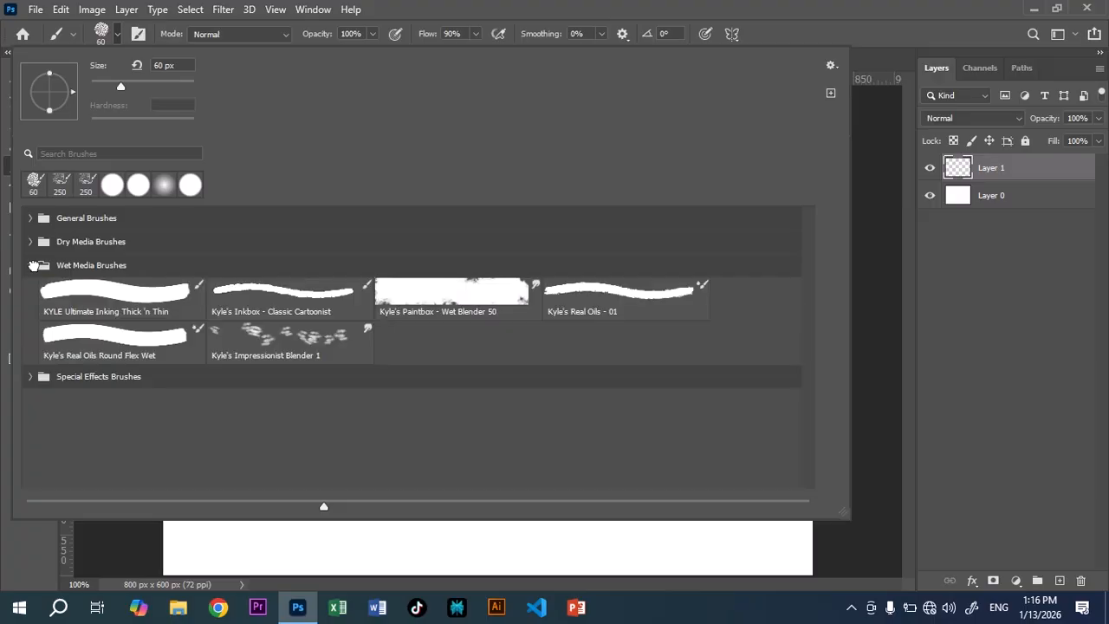
{"action": "left_click", "coordinate": [137, 301]}
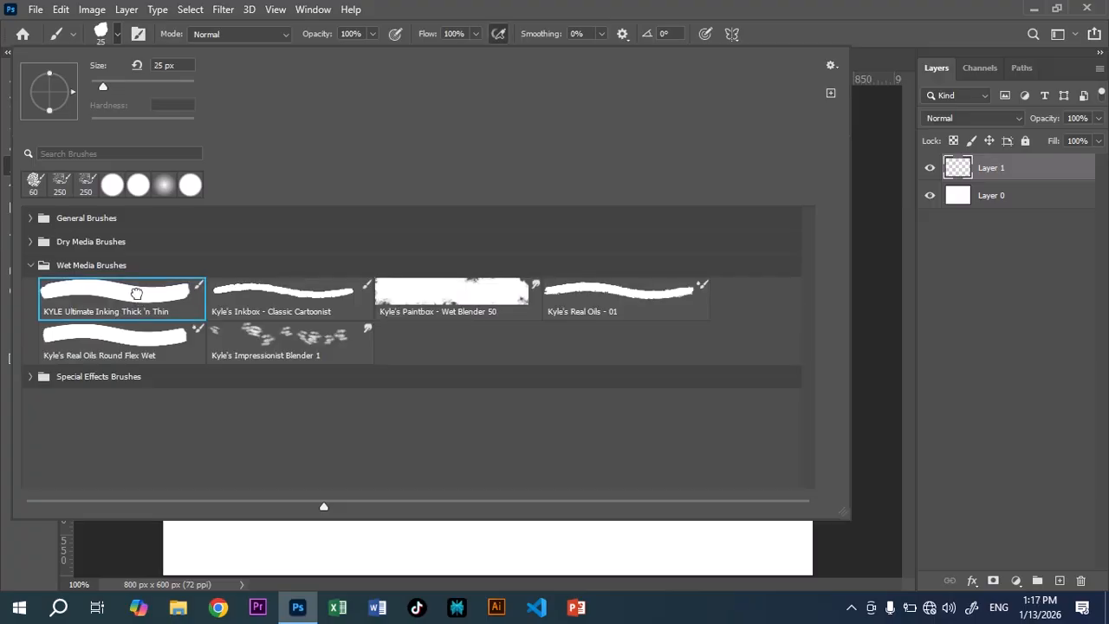
{"action": "double_click", "coordinate": [137, 295]}
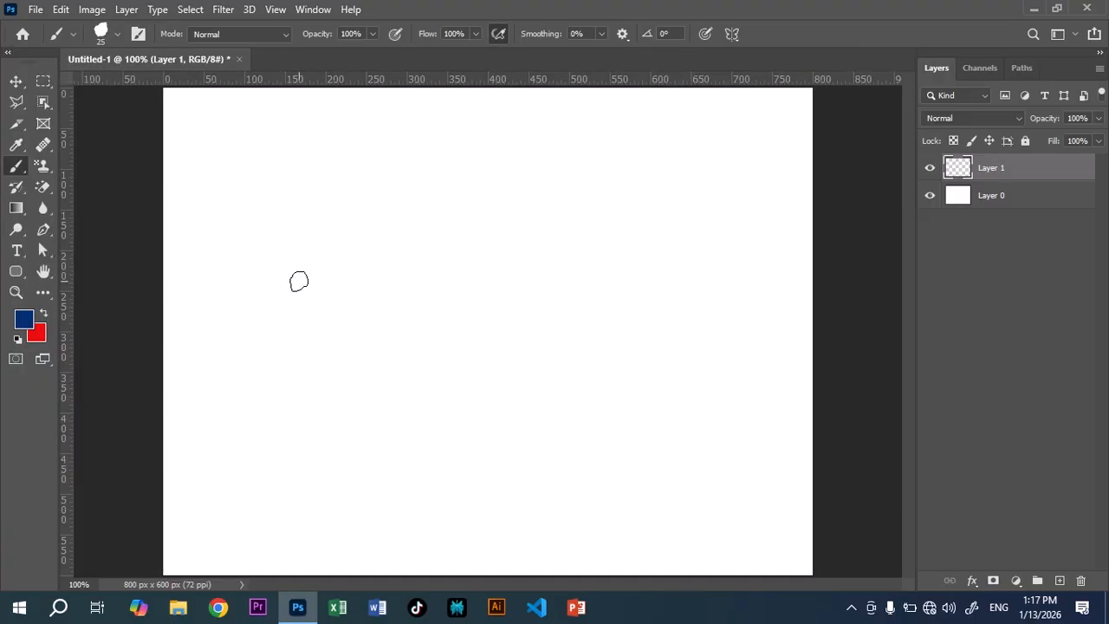
Enlarge the inking brush to 70 px and paint three separate dark-blue dabs with a long curved stroke above them.
{"action": "key", "text": "bracketright"}
{"action": "key", "text": "bracketright"}
{"action": "key", "text": "bracketright"}
{"action": "key", "text": "bracketright"}
{"action": "key", "text": "bracketright"}
{"action": "key", "text": "bracketright"}
{"action": "key", "text": "bracketright"}
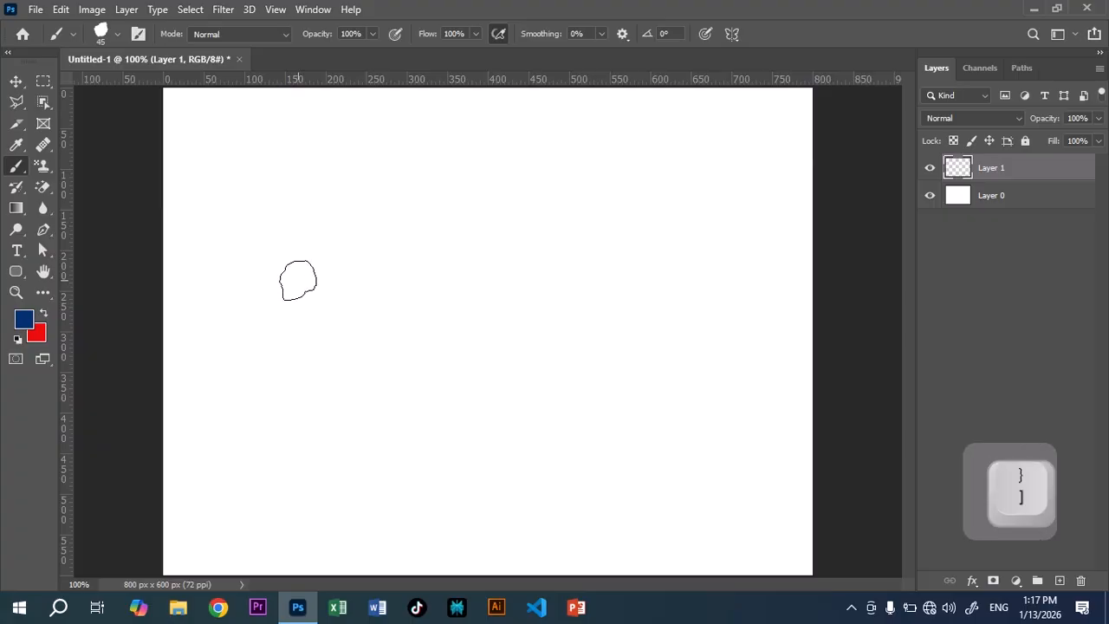
{"action": "left_click", "coordinate": [298, 280]}
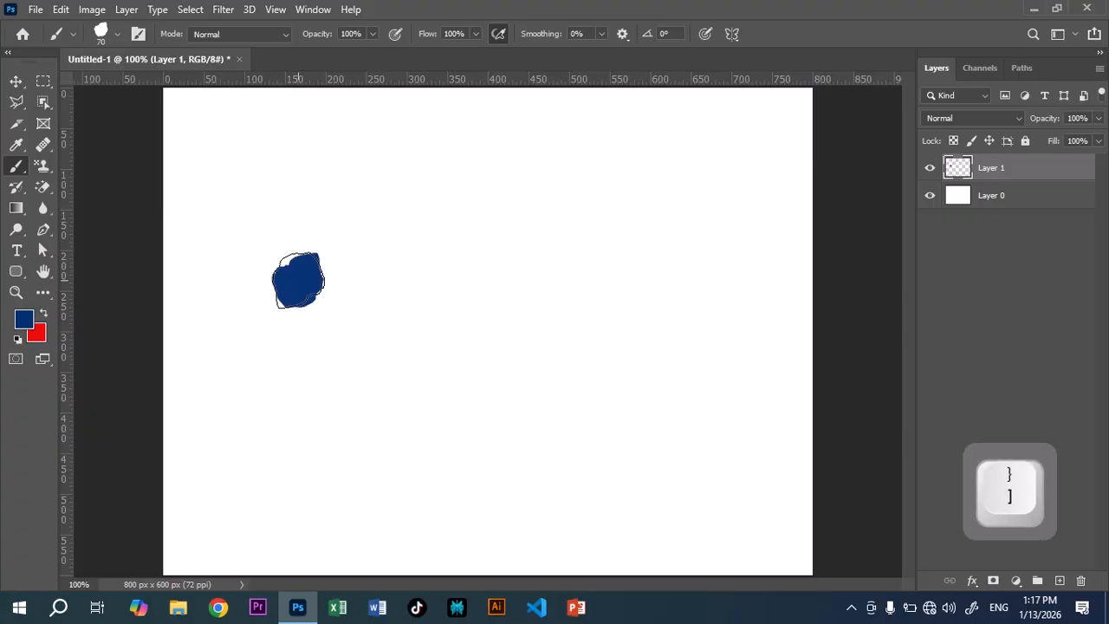
{"action": "left_click", "coordinate": [443, 252]}
{"action": "left_click", "coordinate": [526, 270]}
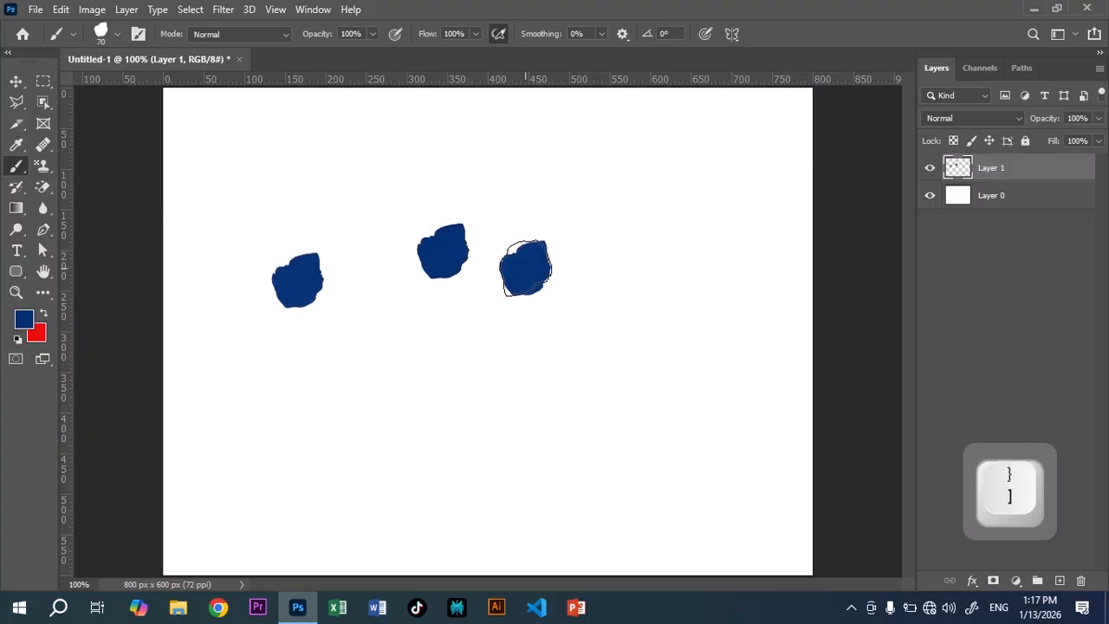
{"action": "mouse_move", "coordinate": [527, 198]}
{"action": "left_mouse_down"}
{"action": "mouse_move", "coordinate": [450, 162]}
{"action": "mouse_move", "coordinate": [290, 158]}
{"action": "left_mouse_up"}
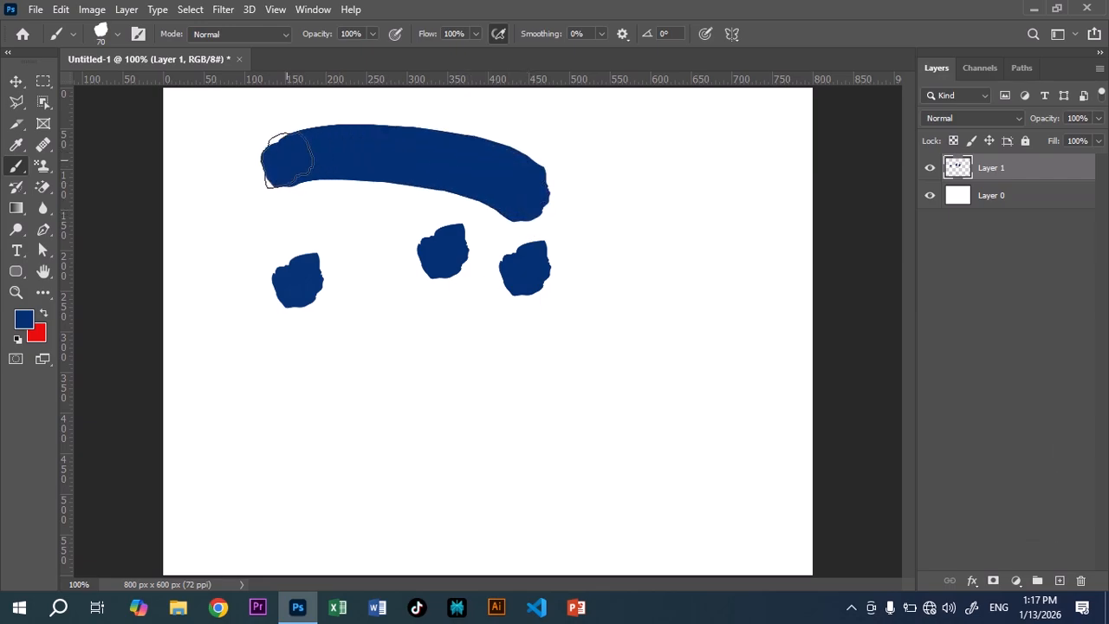
Choose Kyle's Spatter Brushes - Spatter Bot Tilt from Special Effects Brushes and spatter dark-blue paint below and beside the existing strokes.
{"action": "left_click", "coordinate": [118, 39]}
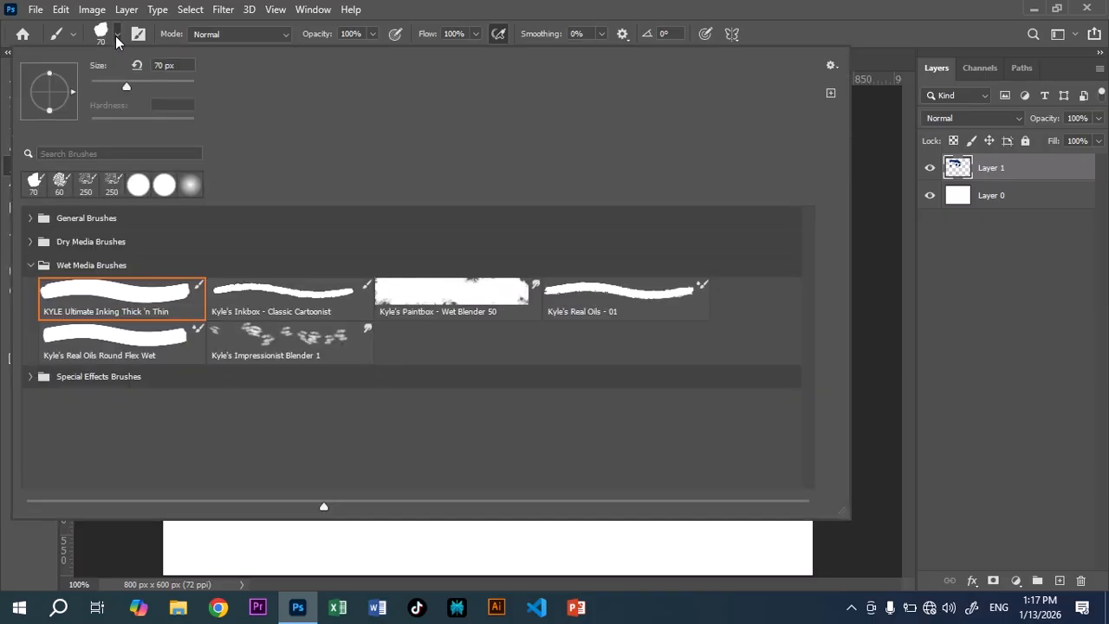
{"action": "left_click", "coordinate": [31, 264]}
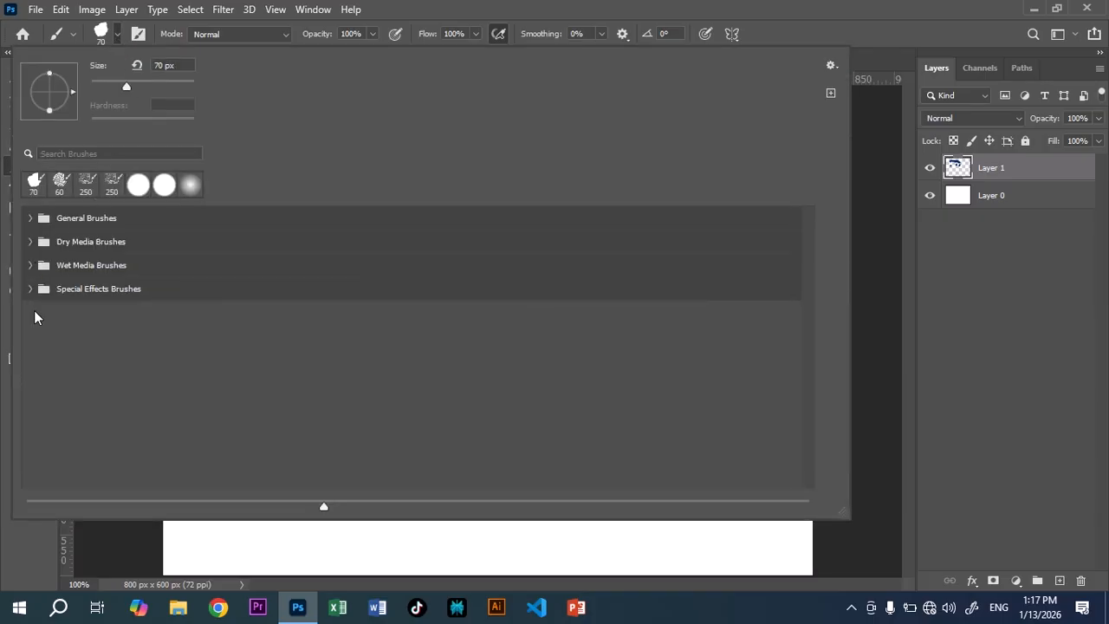
{"action": "left_click", "coordinate": [29, 290]}
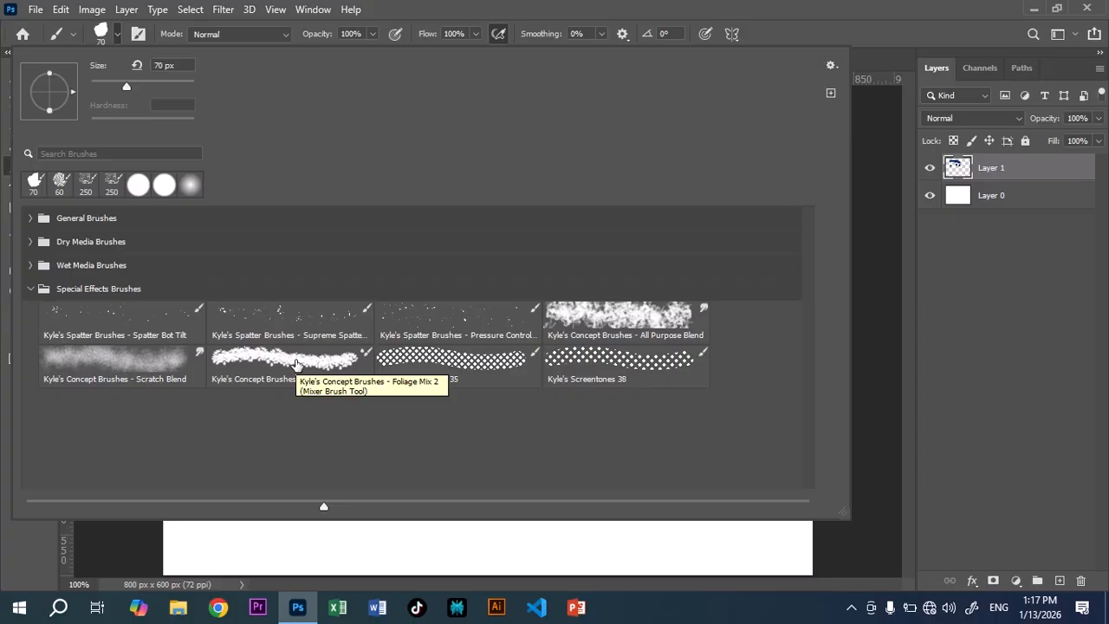
{"action": "left_click", "coordinate": [122, 324]}
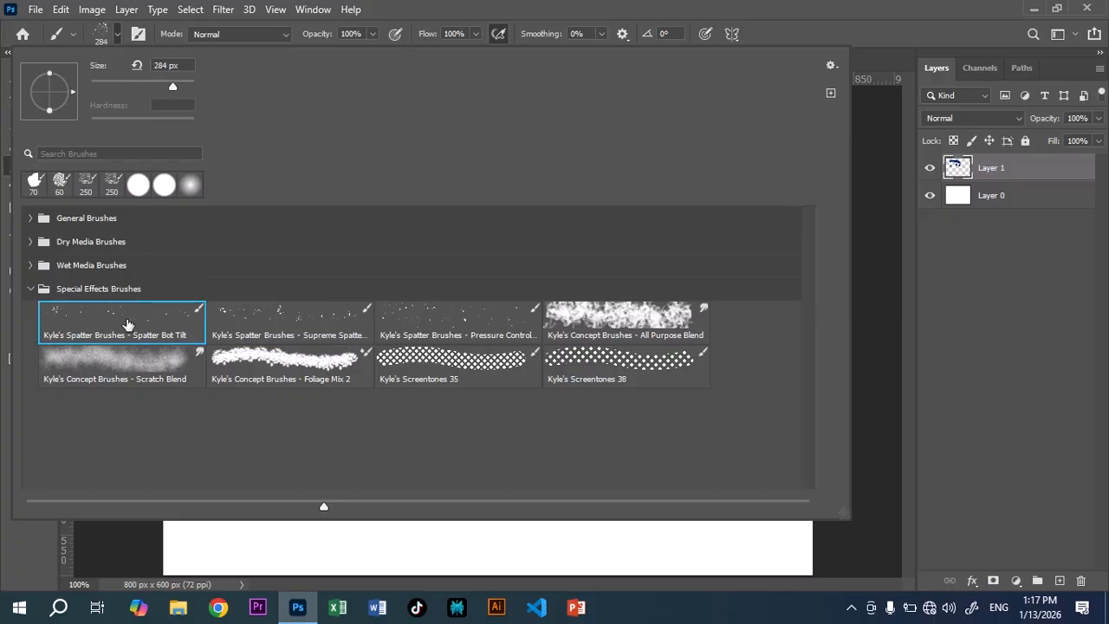
{"action": "double_click", "coordinate": [125, 319]}
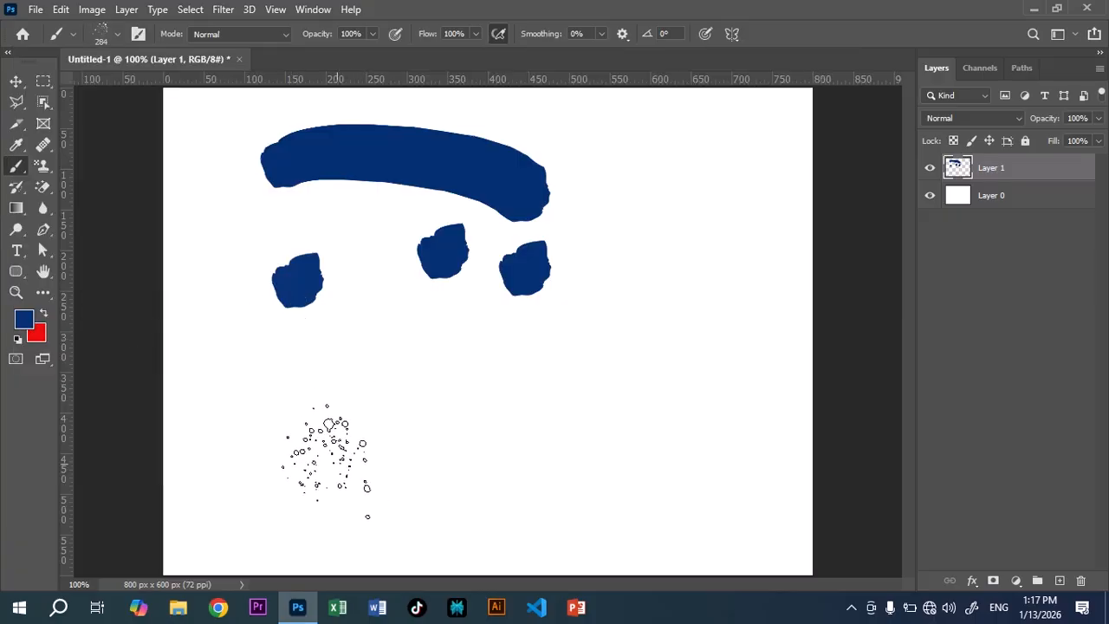
{"action": "left_click", "coordinate": [327, 460]}
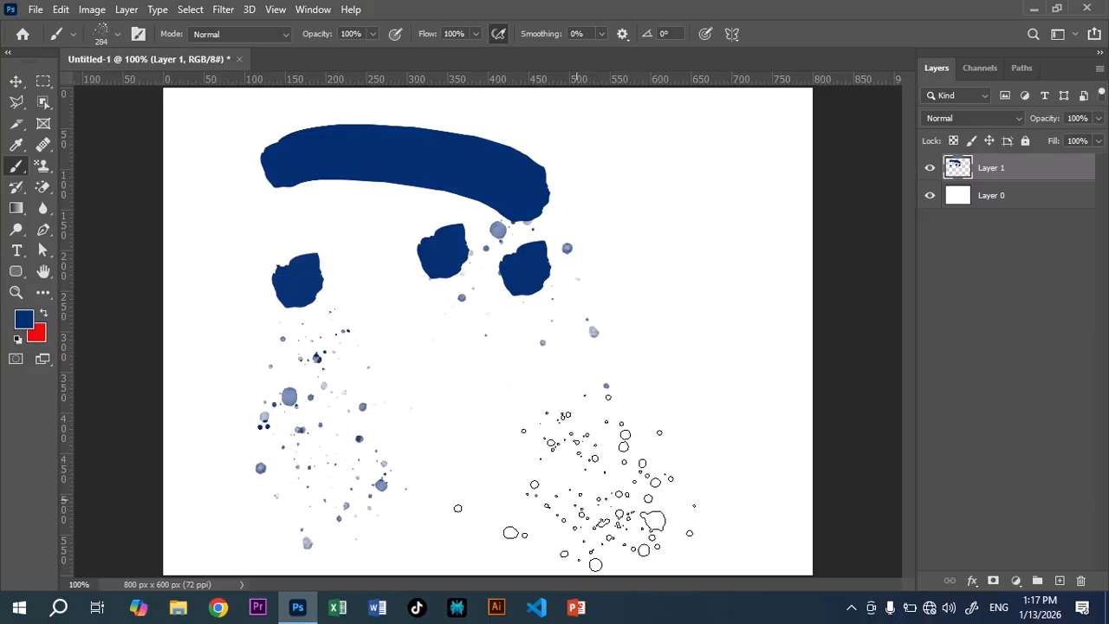
{"action": "left_click", "coordinate": [590, 460]}
{"action": "left_click", "coordinate": [729, 256]}
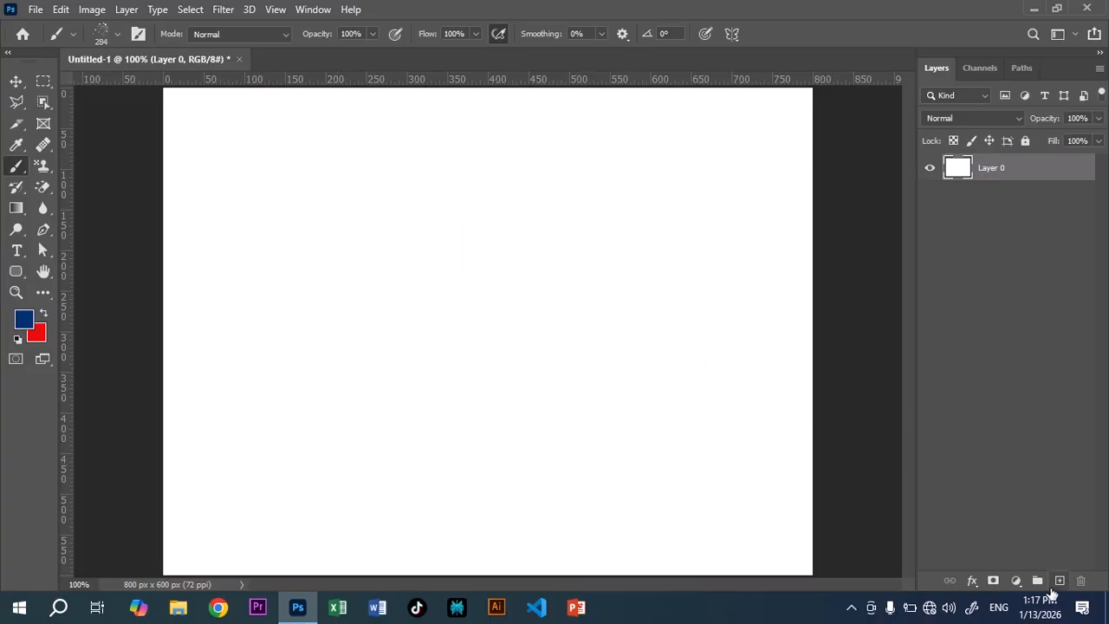
Replace the painted layer with a new blank one and paint spatter strokes across the canvas from the upper left to the right side.
{"action": "left_click", "coordinate": [1059, 580]}
{"action": "mouse_move", "coordinate": [164, 268]}
{"action": "left_mouse_down"}
{"action": "mouse_move", "coordinate": [169, 207]}
{"action": "mouse_move", "coordinate": [217, 157]}
{"action": "left_mouse_up"}
{"action": "left_click_drag", "start_coordinate": [247, 204], "coordinate": [322, 346]}
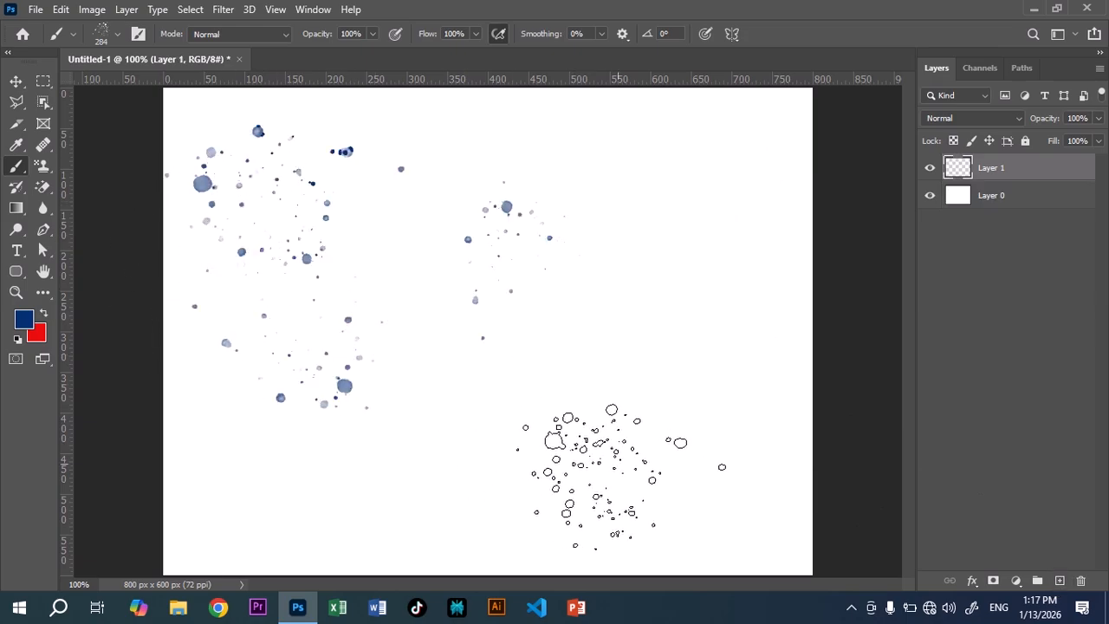
{"action": "mouse_move", "coordinate": [607, 458]}
{"action": "left_mouse_down"}
{"action": "mouse_move", "coordinate": [403, 485]}
{"action": "mouse_move", "coordinate": [451, 467]}
{"action": "mouse_move", "coordinate": [735, 234]}
{"action": "mouse_move", "coordinate": [711, 205]}
{"action": "left_mouse_up"}
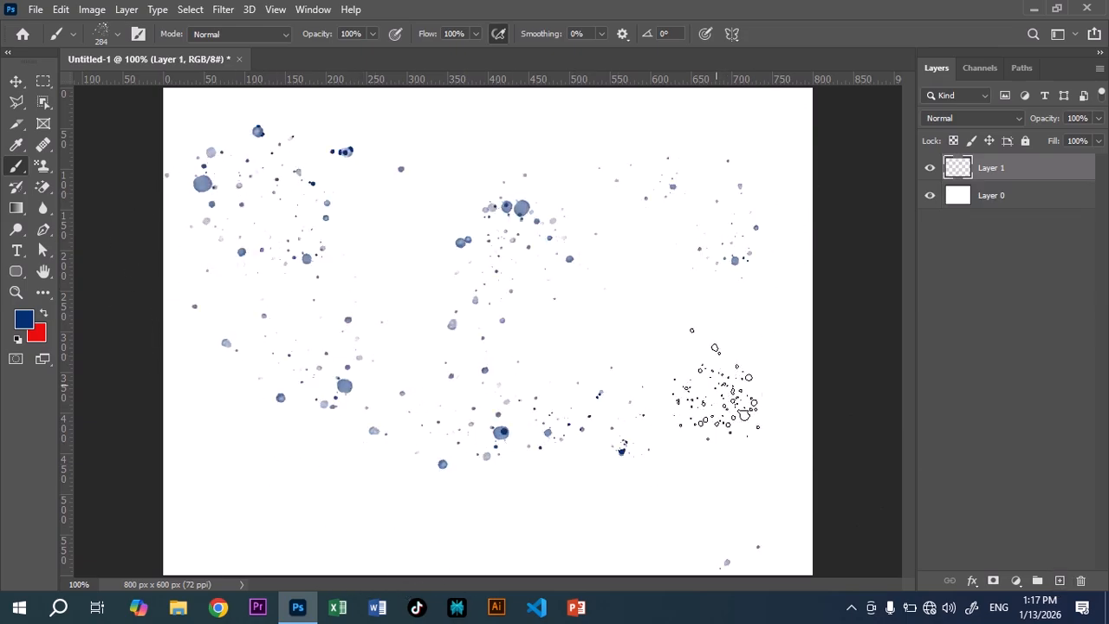
Choose Kyle's Concept Brushes - Foliage Mix 2 and paint a dark-blue cluster of leaves left of the canvas centre.
{"action": "left_click", "coordinate": [117, 34]}
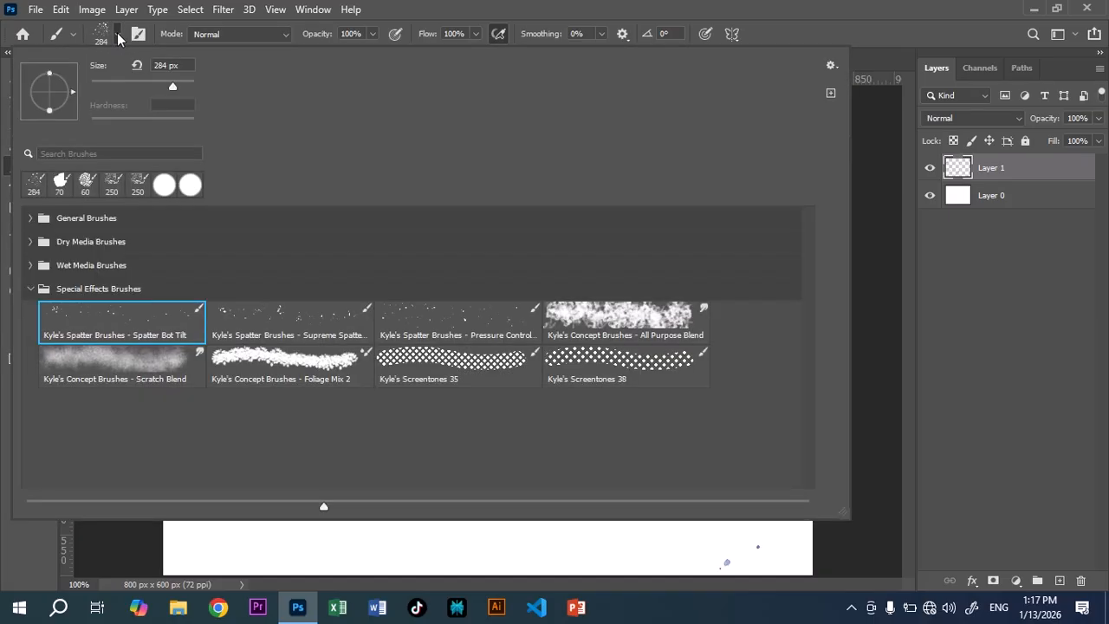
{"action": "left_click", "coordinate": [279, 367]}
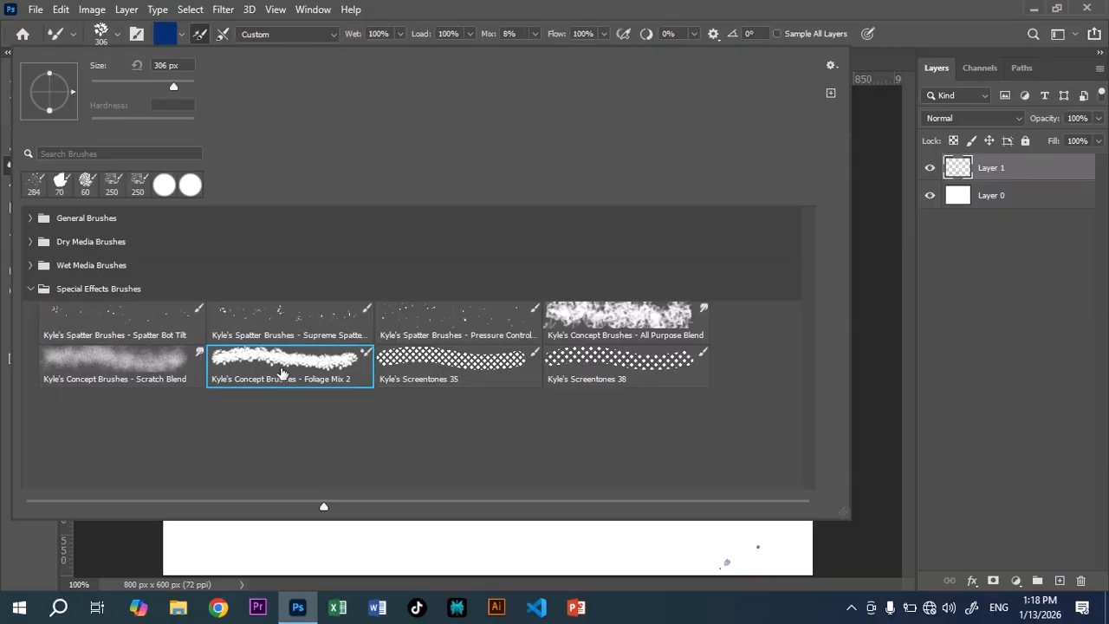
{"action": "double_click", "coordinate": [347, 357]}
{"action": "mouse_move", "coordinate": [342, 356]}
{"action": "left_mouse_down"}
{"action": "mouse_move", "coordinate": [429, 405]}
{"action": "mouse_move", "coordinate": [469, 388]}
{"action": "left_mouse_up"}
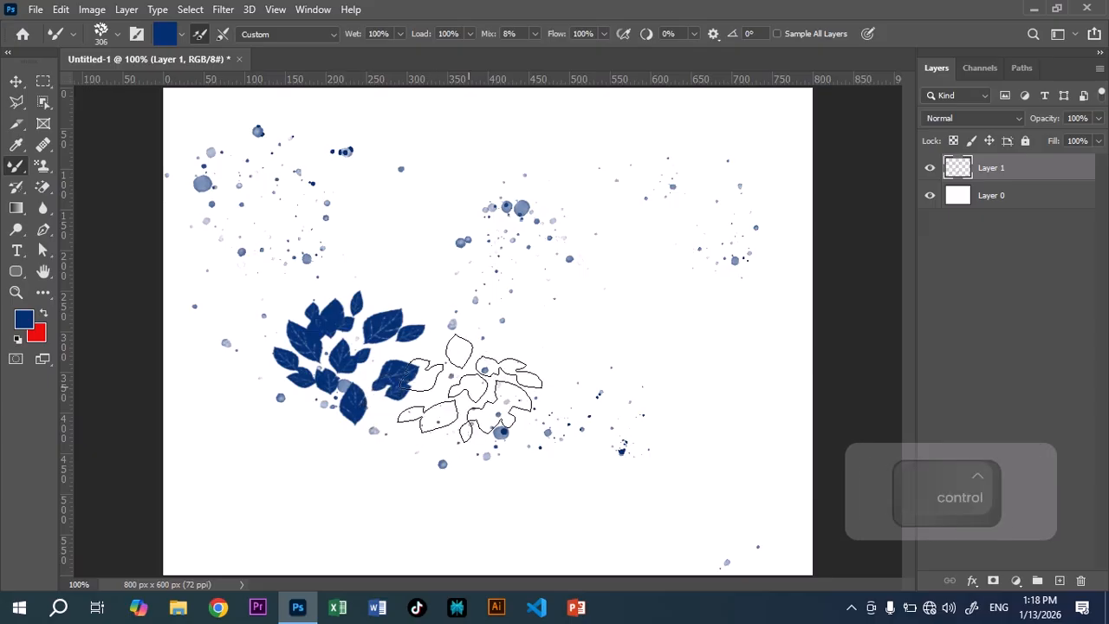
Undo the foliage stroke and replace the spattered Layer 1 with a new blank layer.
{"action": "key", "text": "ctrl+z"}
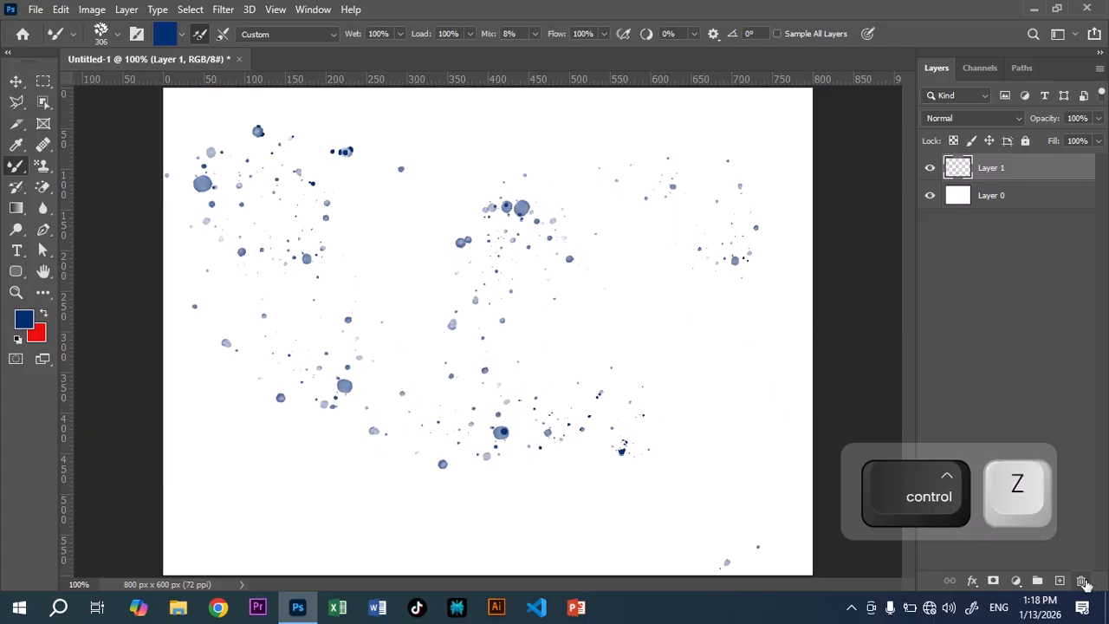
{"action": "left_click", "coordinate": [1080, 580]}
{"action": "left_click", "coordinate": [1060, 580]}
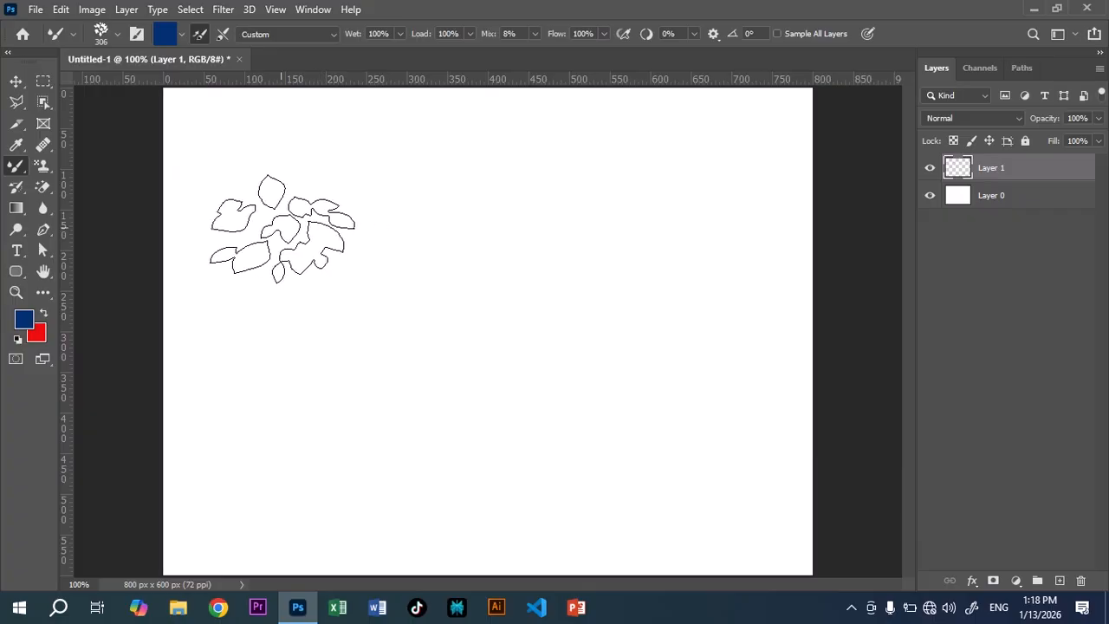
Choose Kyle's Concept Brushes - Foliage Mix 2 and stamp six dark-blue leaf clusters across the canvas.
{"action": "left_click", "coordinate": [118, 34]}
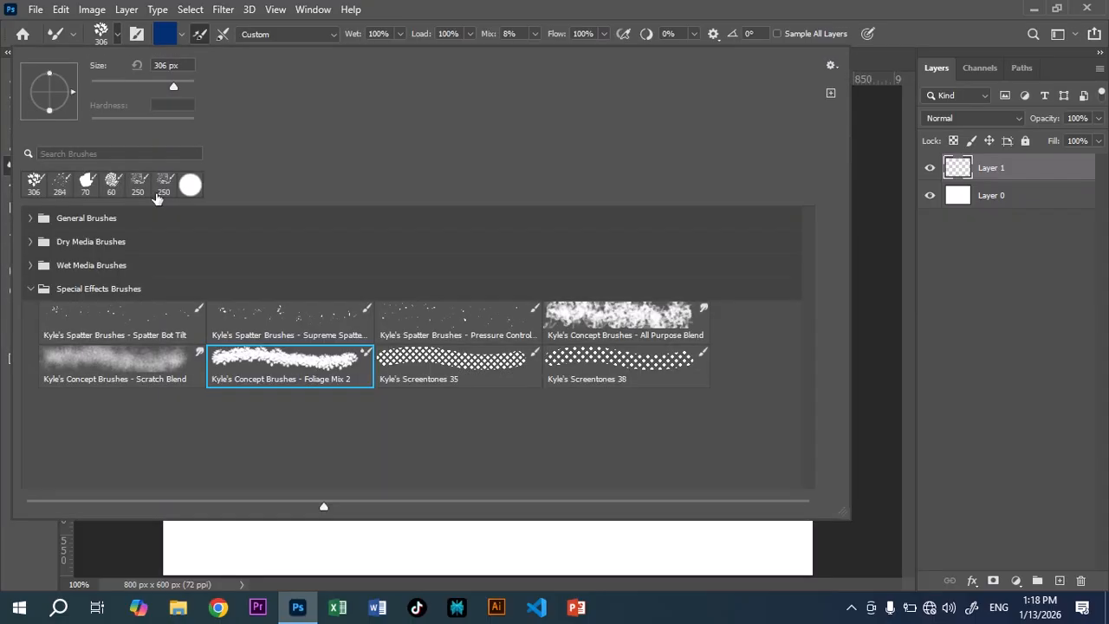
{"action": "double_click", "coordinate": [251, 388]}
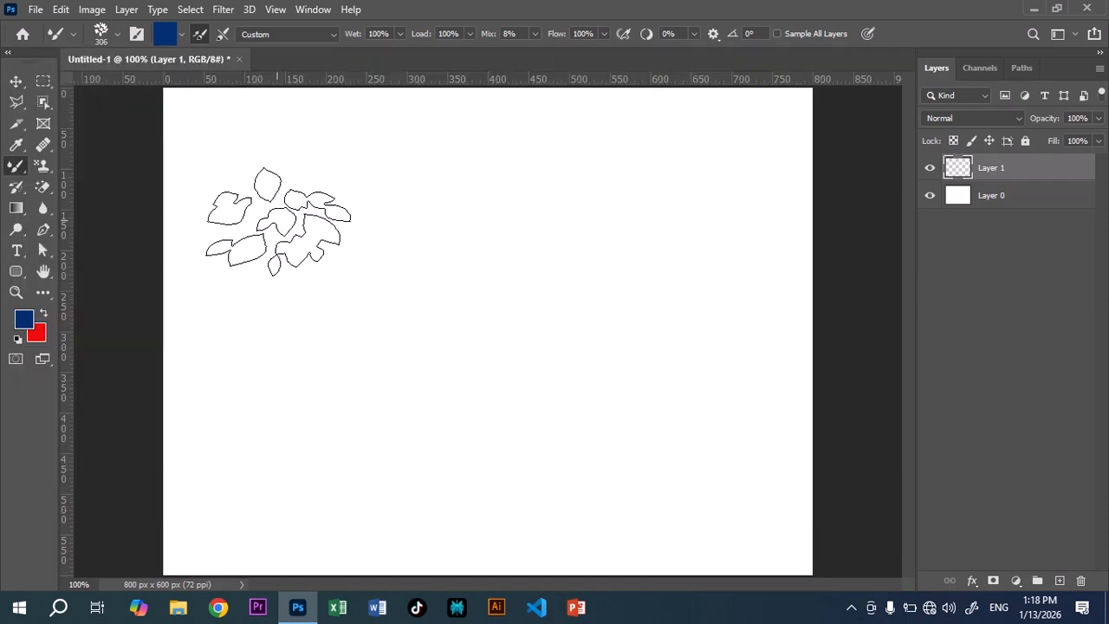
{"action": "left_click", "coordinate": [272, 198]}
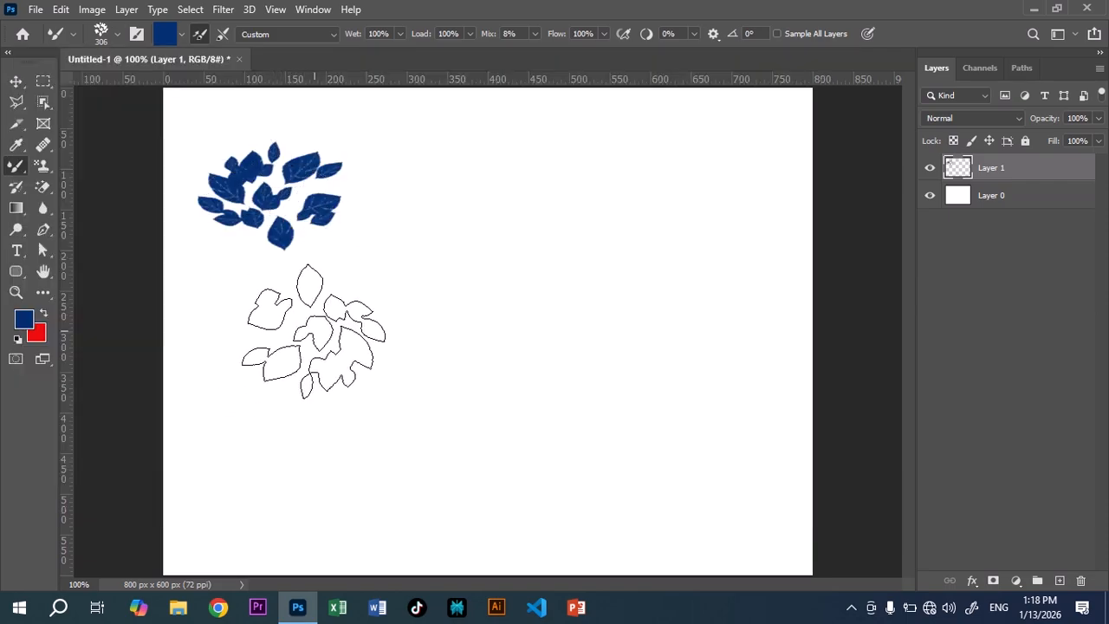
{"action": "left_click", "coordinate": [314, 330]}
{"action": "left_click", "coordinate": [478, 349]}
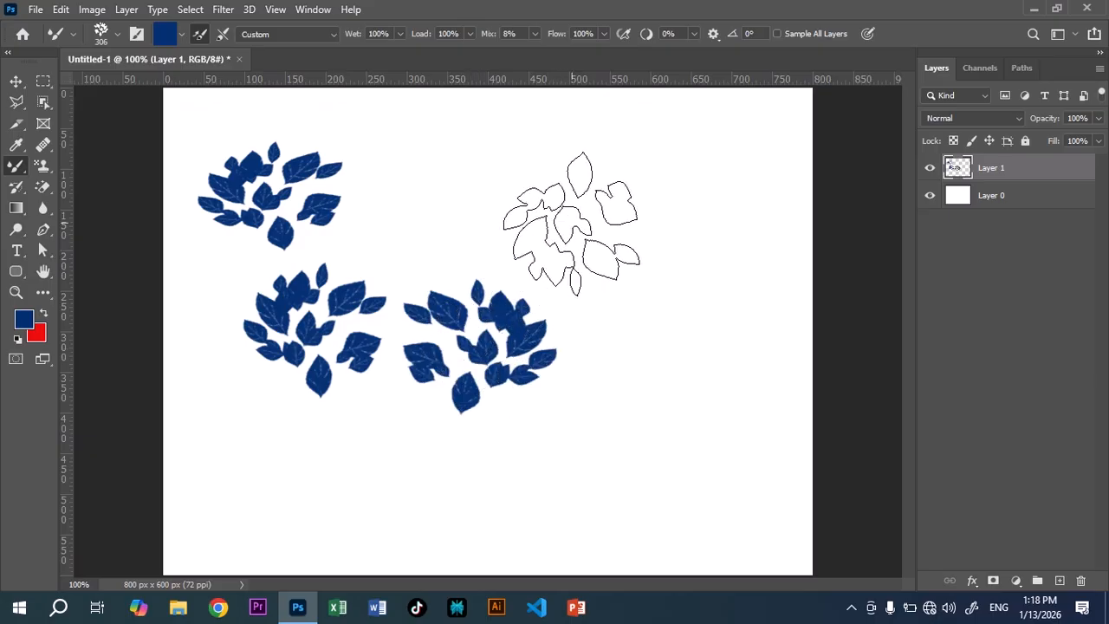
{"action": "left_click", "coordinate": [572, 221]}
{"action": "left_click", "coordinate": [685, 367]}
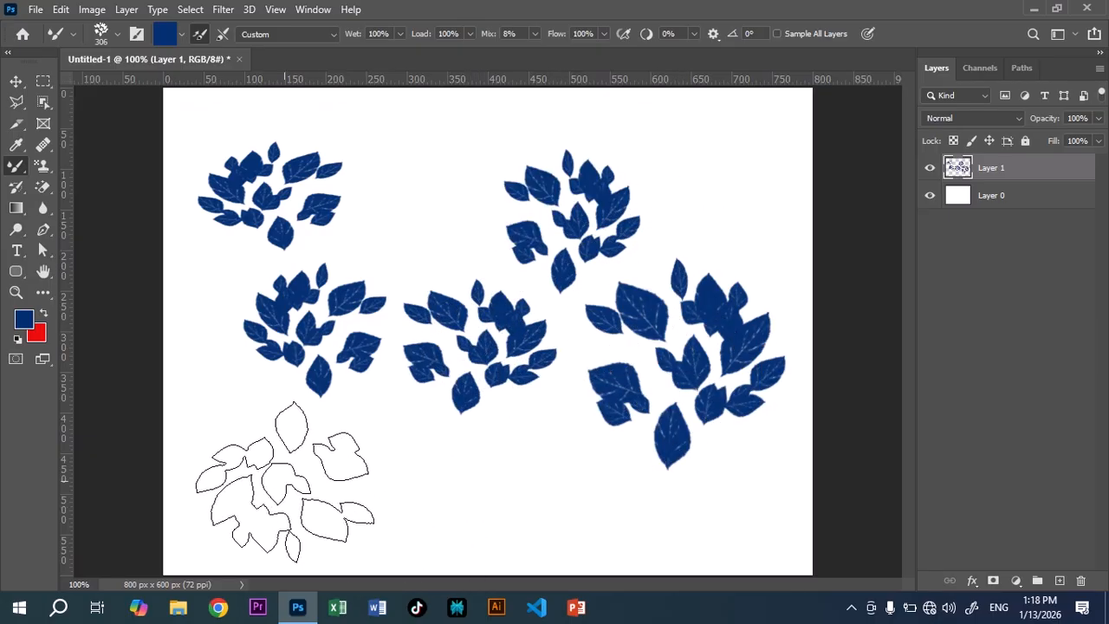
{"action": "left_click", "coordinate": [284, 481]}
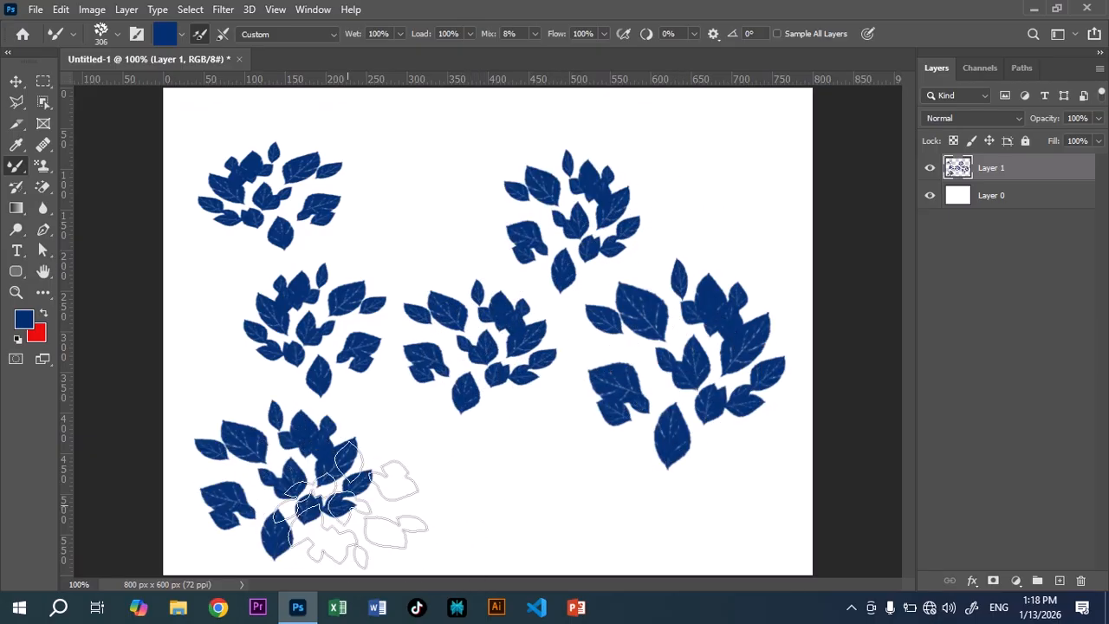
Set the foreground colour to dark green 186303 and return to the painting brush.
{"action": "left_click", "coordinate": [24, 320]}
{"action": "left_click", "coordinate": [467, 269]}
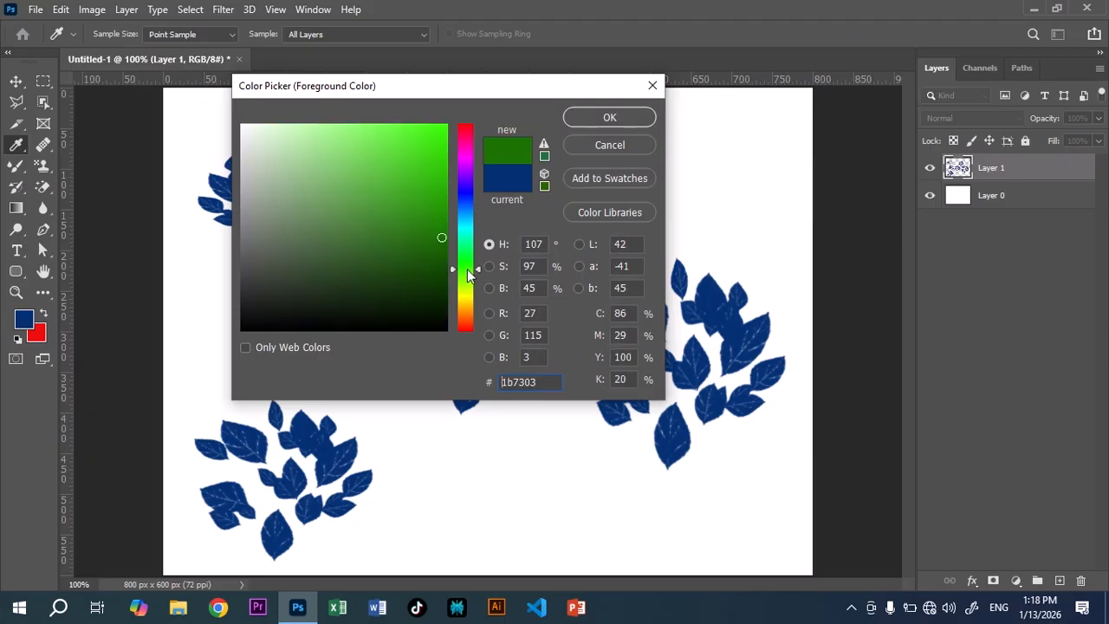
{"action": "left_click", "coordinate": [441, 258]}
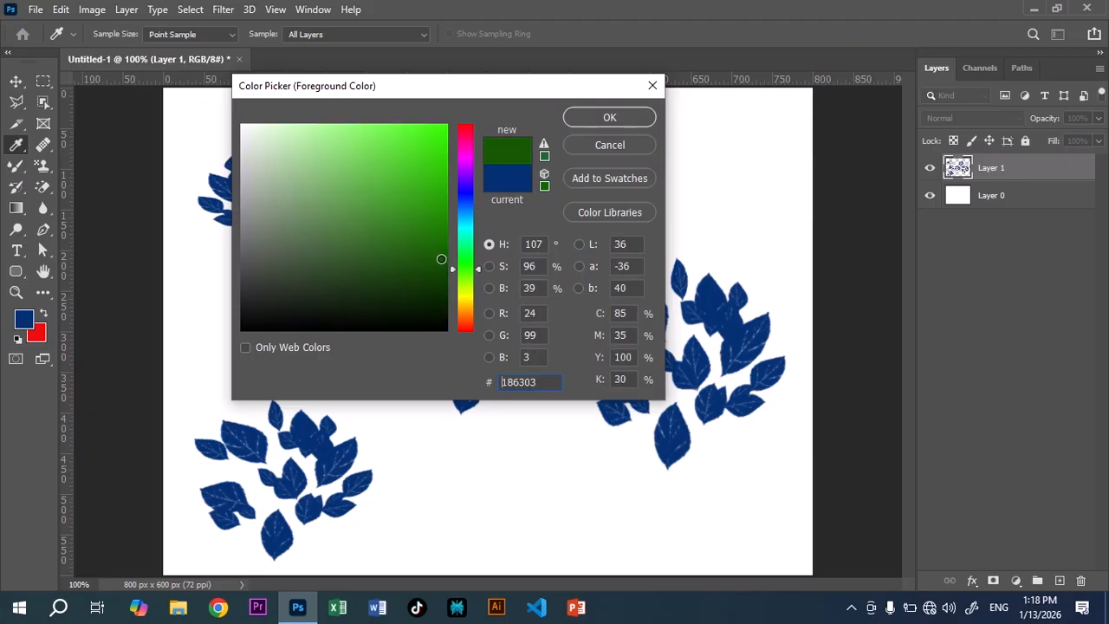
{"action": "left_click", "coordinate": [587, 121]}
{"action": "key", "text": "b"}
Stamp four dark-green leaf clusters between the blue ones and delete the painted Layer 1.
{"action": "left_click", "coordinate": [486, 468]}
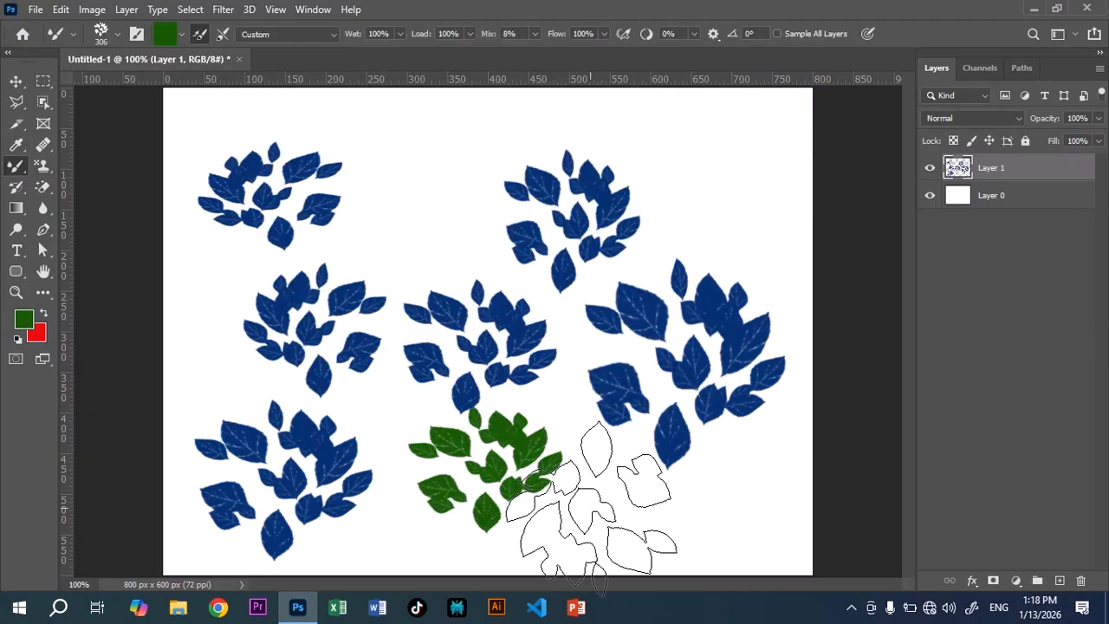
{"action": "left_click", "coordinate": [634, 496]}
{"action": "left_click", "coordinate": [420, 203]}
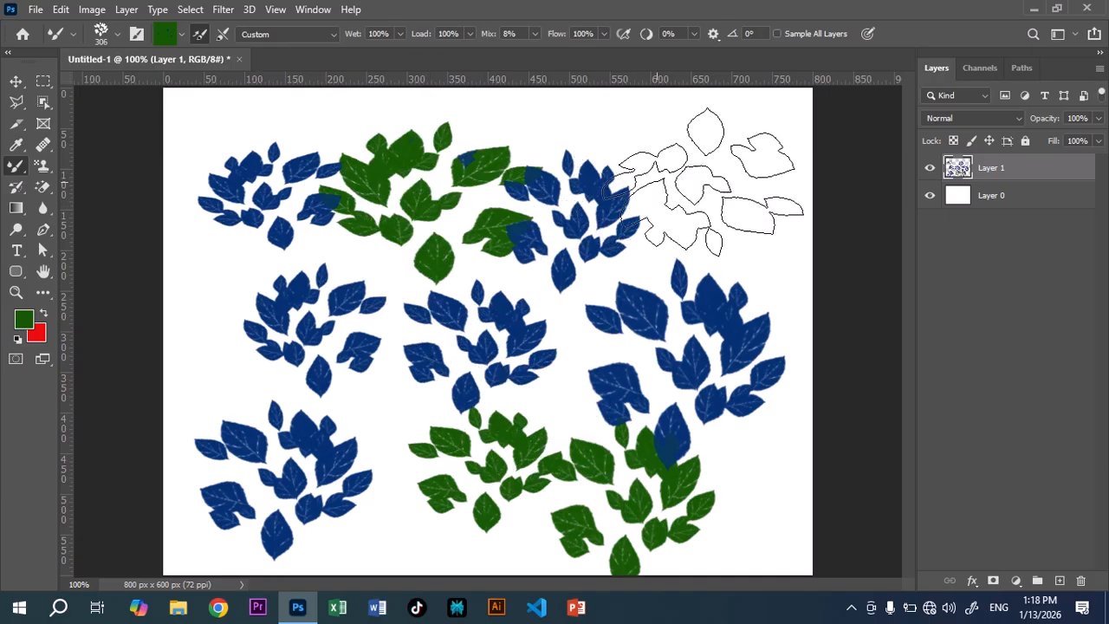
{"action": "left_click", "coordinate": [710, 182]}
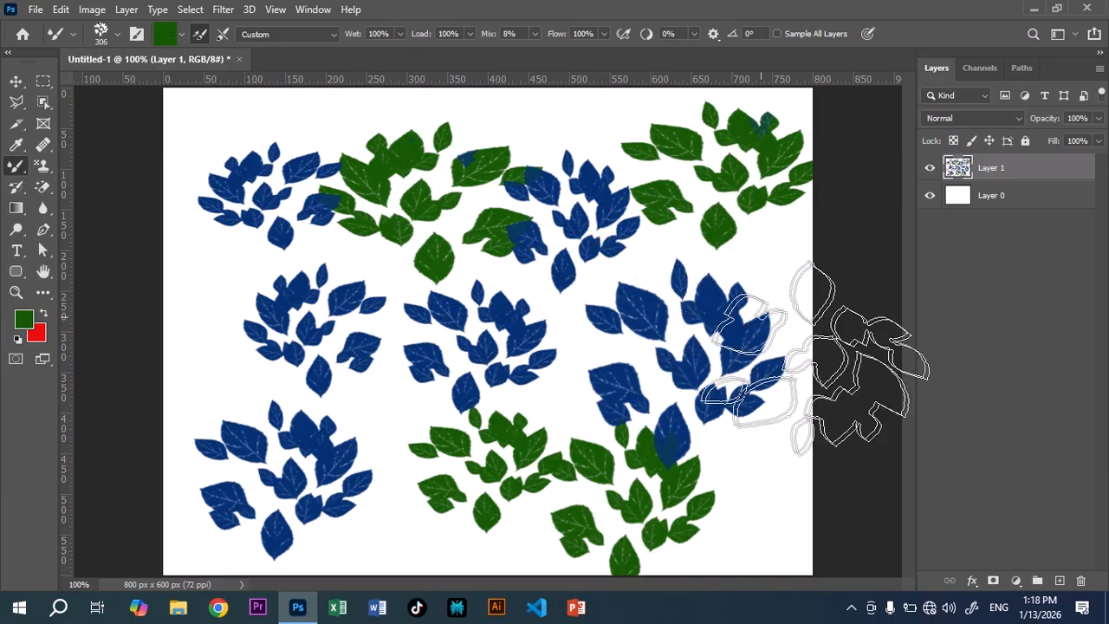
{"action": "left_click", "coordinate": [1082, 580]}
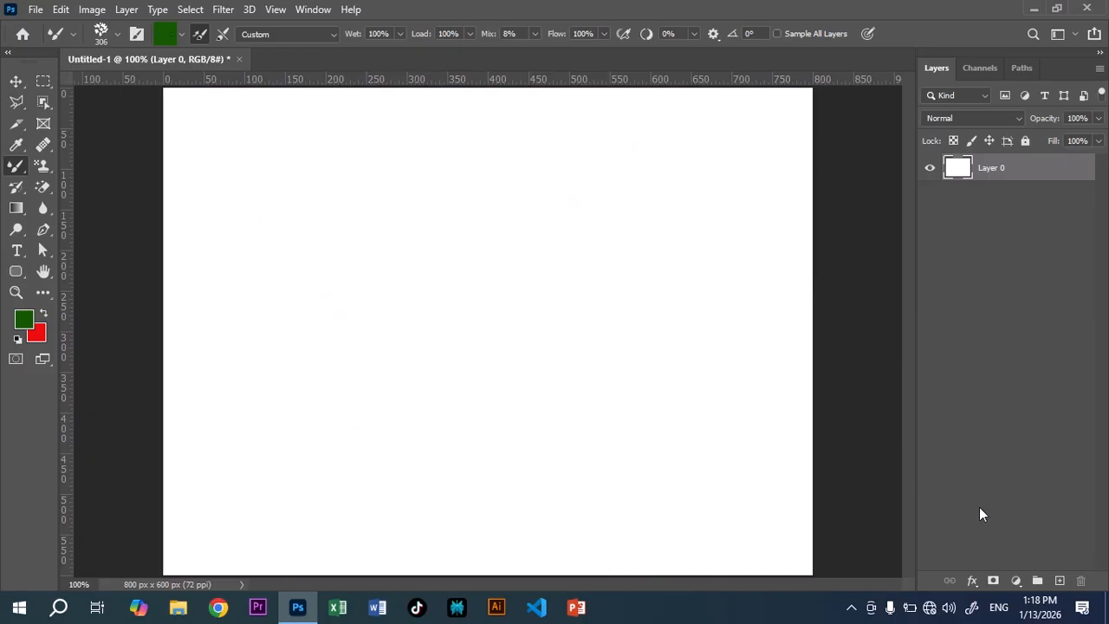
Open the image 31-butterfly-png-image from the images 1 folder inside Photo Editing Working.
{"action": "left_click", "coordinate": [11, 82]}
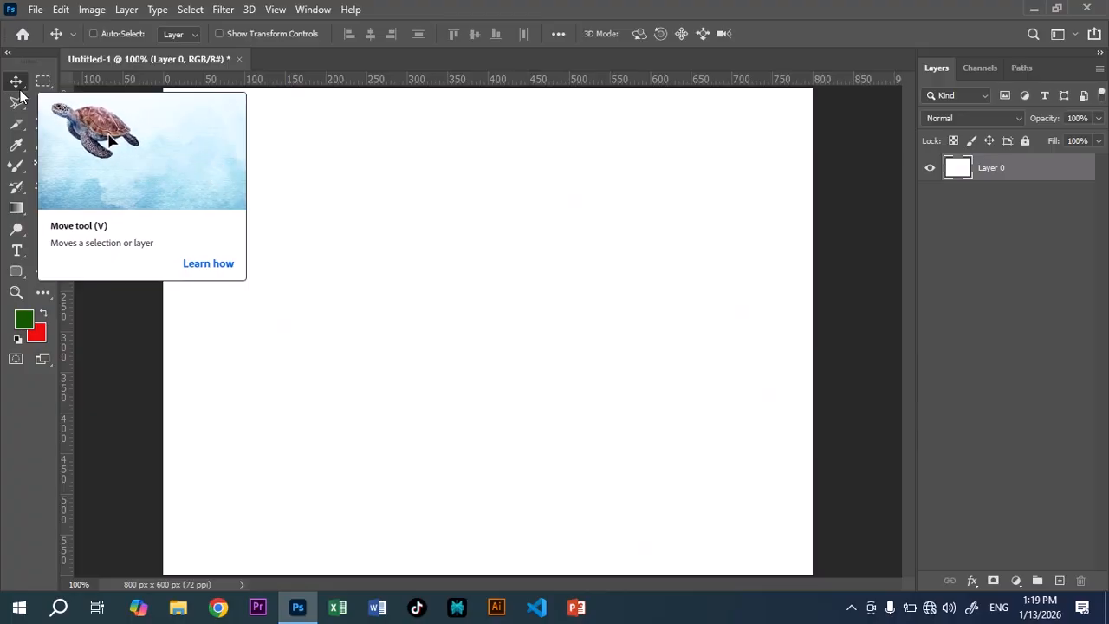
{"action": "left_click", "coordinate": [34, 11]}
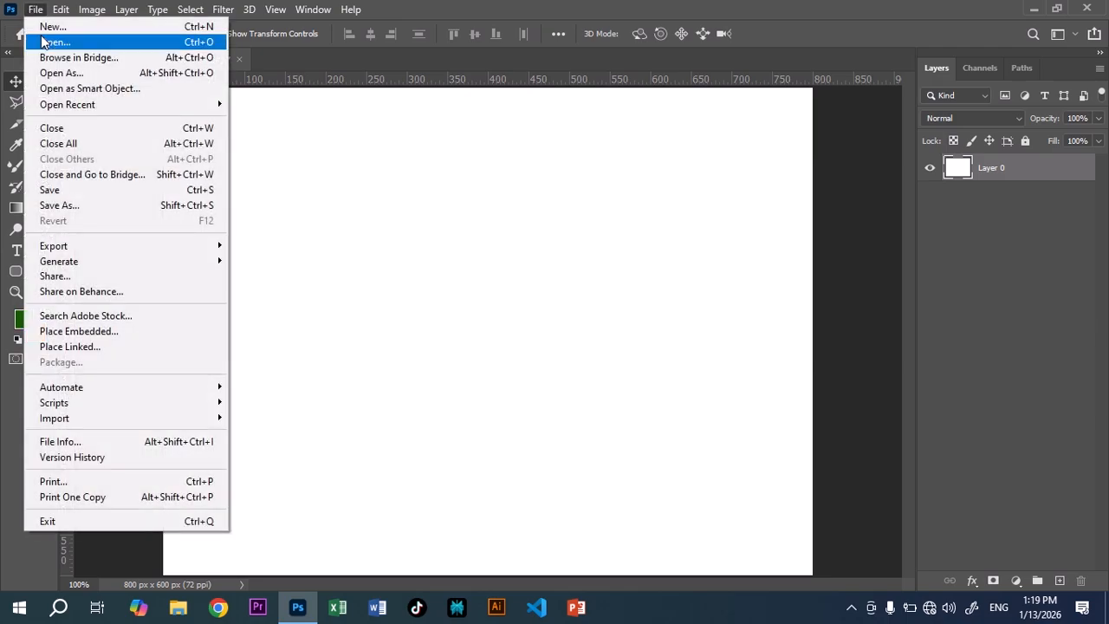
{"action": "left_click", "coordinate": [43, 42]}
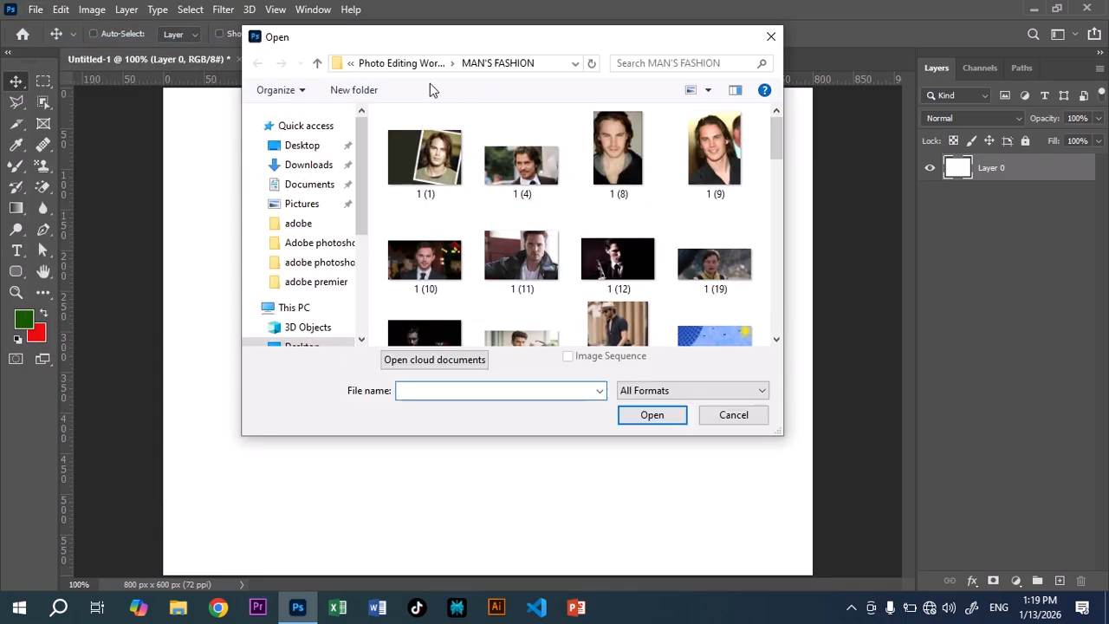
{"action": "left_click", "coordinate": [404, 65]}
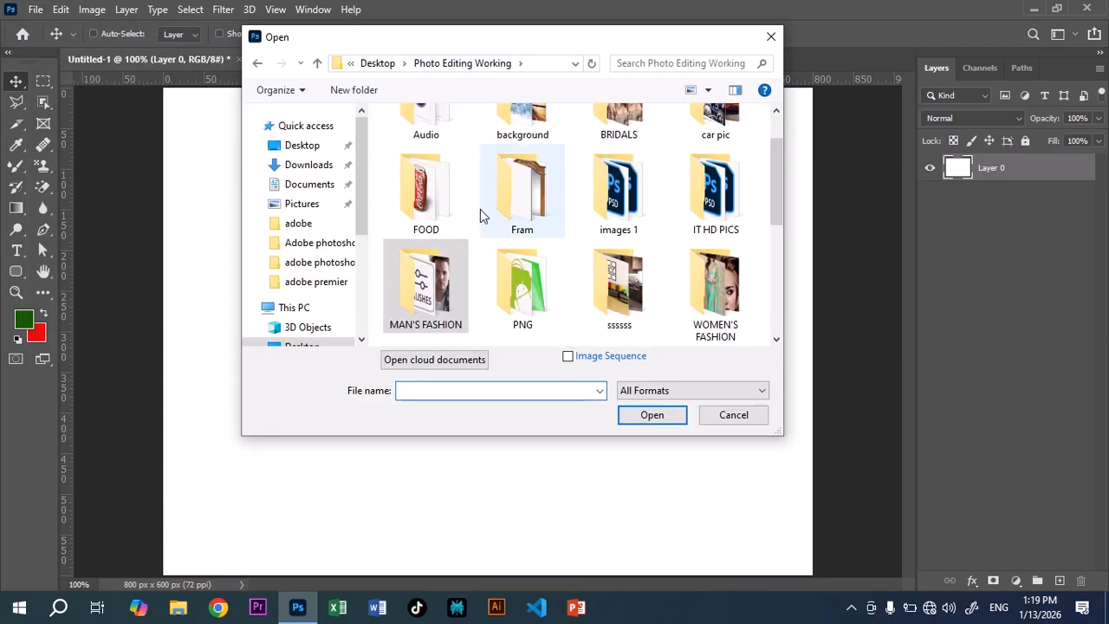
{"action": "double_click", "coordinate": [628, 207]}
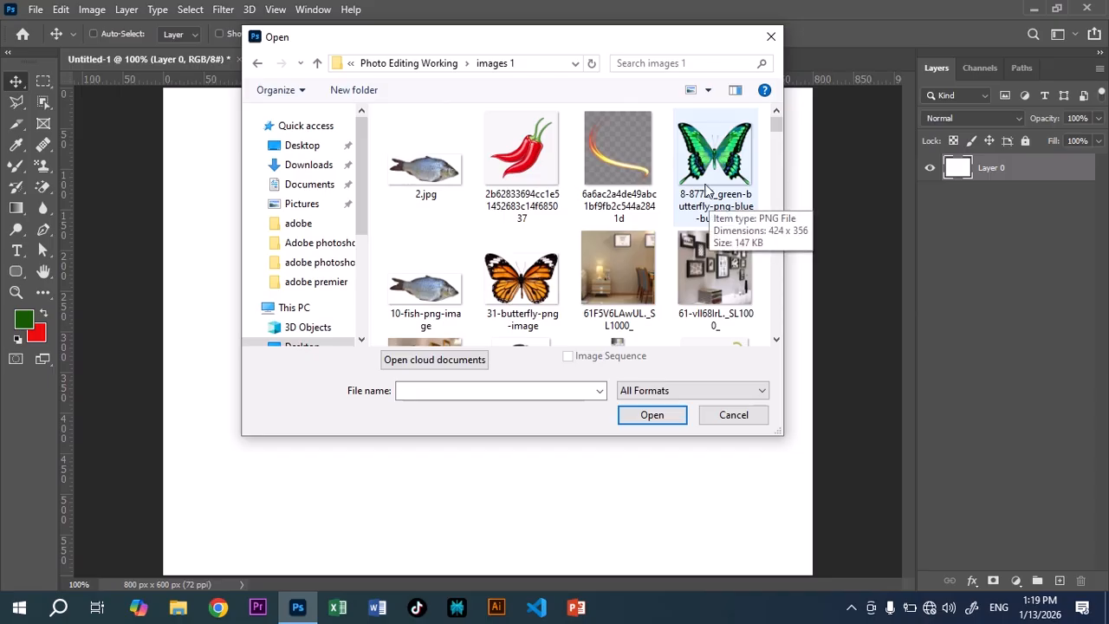
{"action": "left_click", "coordinate": [523, 279]}
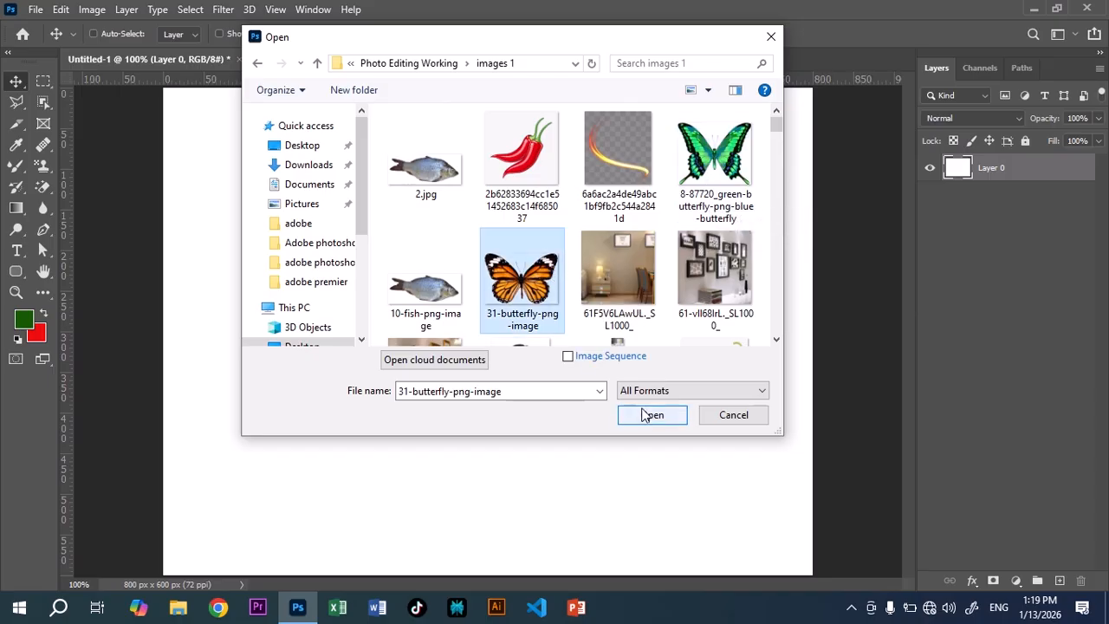
{"action": "left_click", "coordinate": [652, 414]}
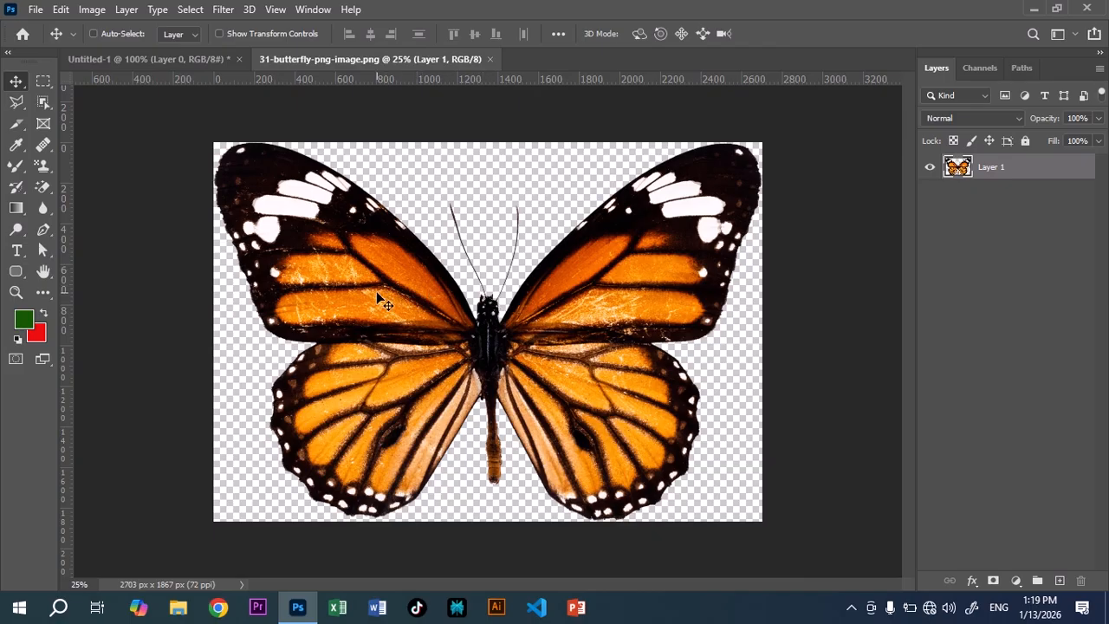
Scale the butterfly down about its centre to about 790 px wide and shift it slightly upward.
{"action": "key", "text": "ctrl+t"}
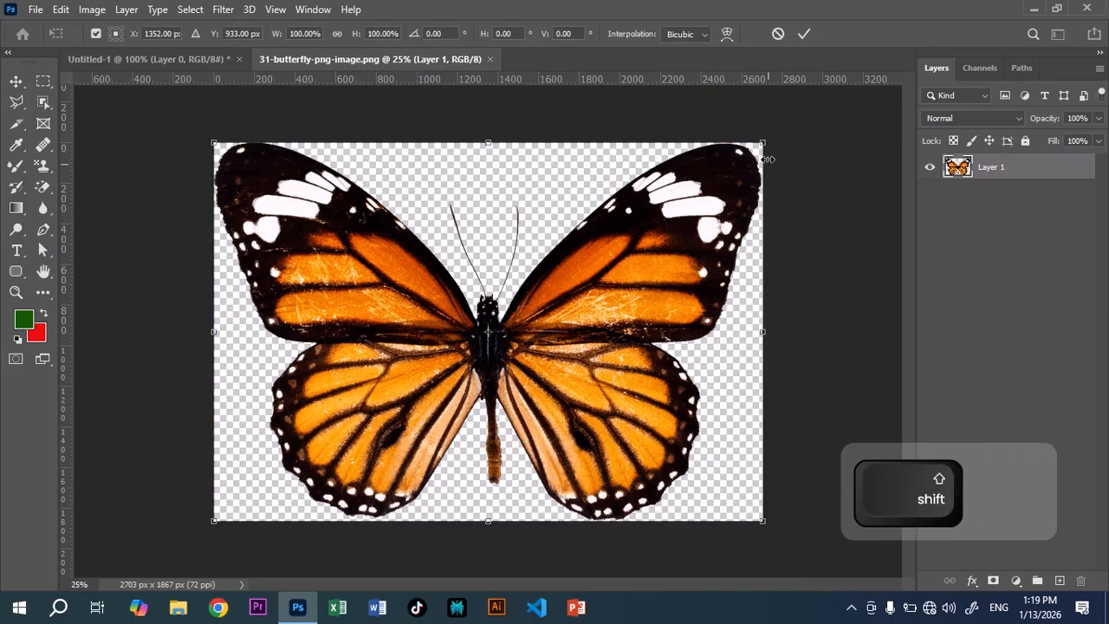
{"action": "left_click_drag", "start_coordinate": [762, 142], "coordinate": [582, 301]}
{"action": "key", "text": "Return"}
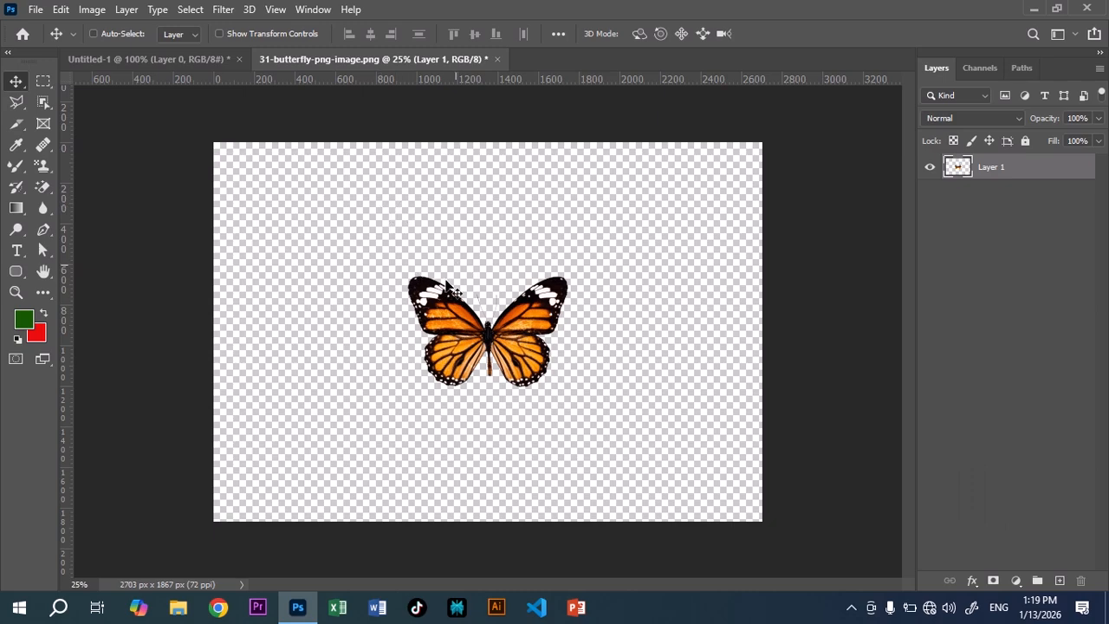
{"action": "mouse_move", "coordinate": [448, 311]}
{"action": "left_mouse_down"}
{"action": "mouse_move", "coordinate": [419, 311]}
{"action": "mouse_move", "coordinate": [443, 304]}
{"action": "left_mouse_up"}
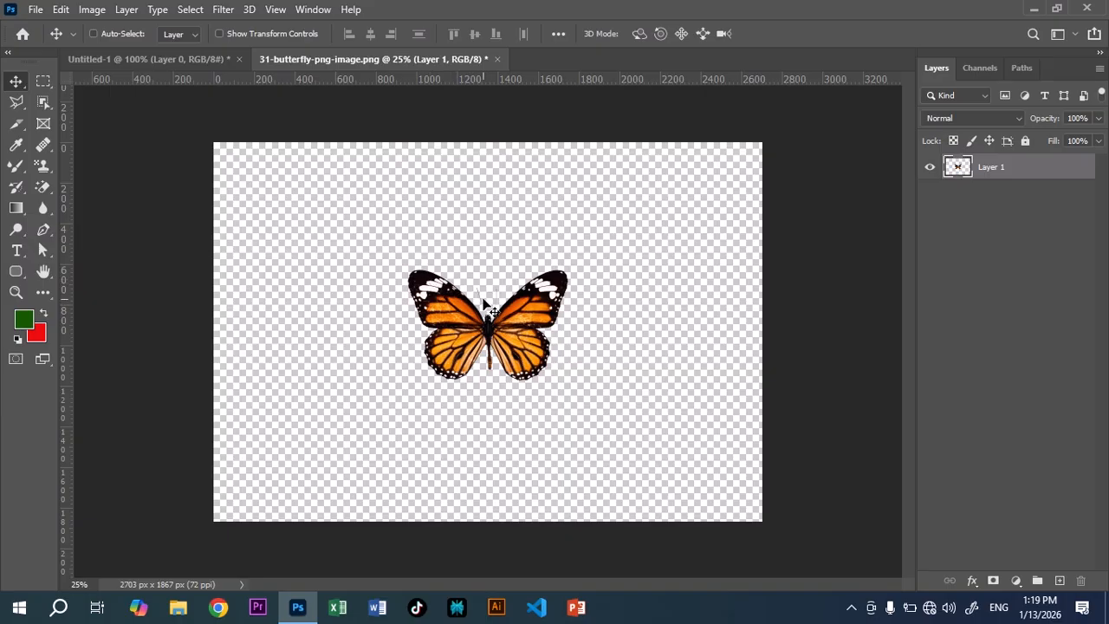
{"action": "key", "text": "ctrl+a"}
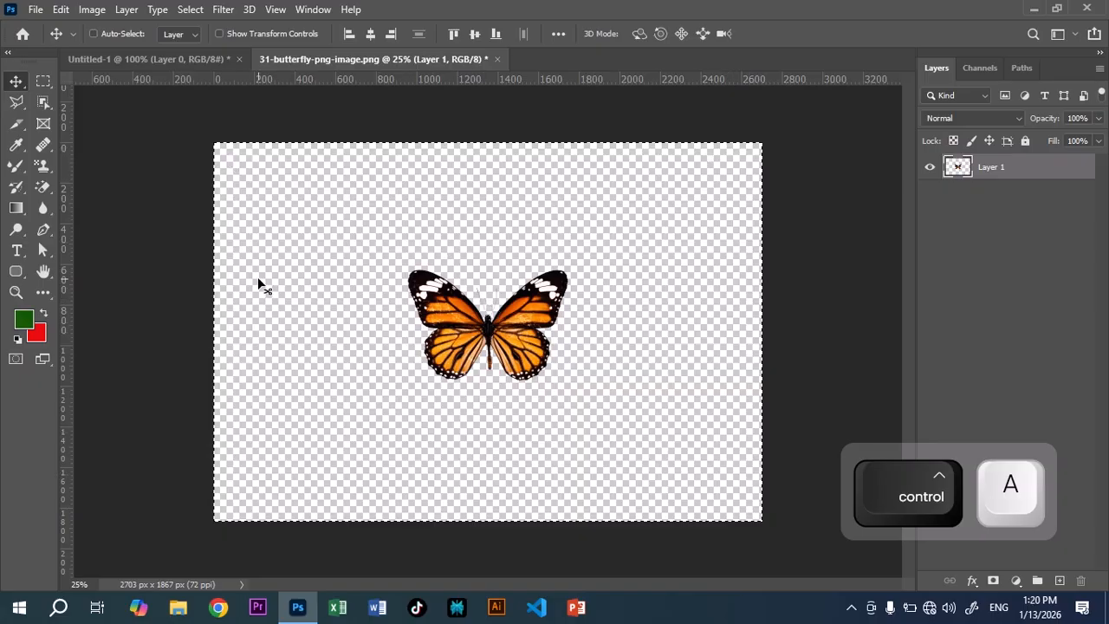
{"action": "key", "text": "ctrl"}
{"action": "key", "text": "ctrl+d"}
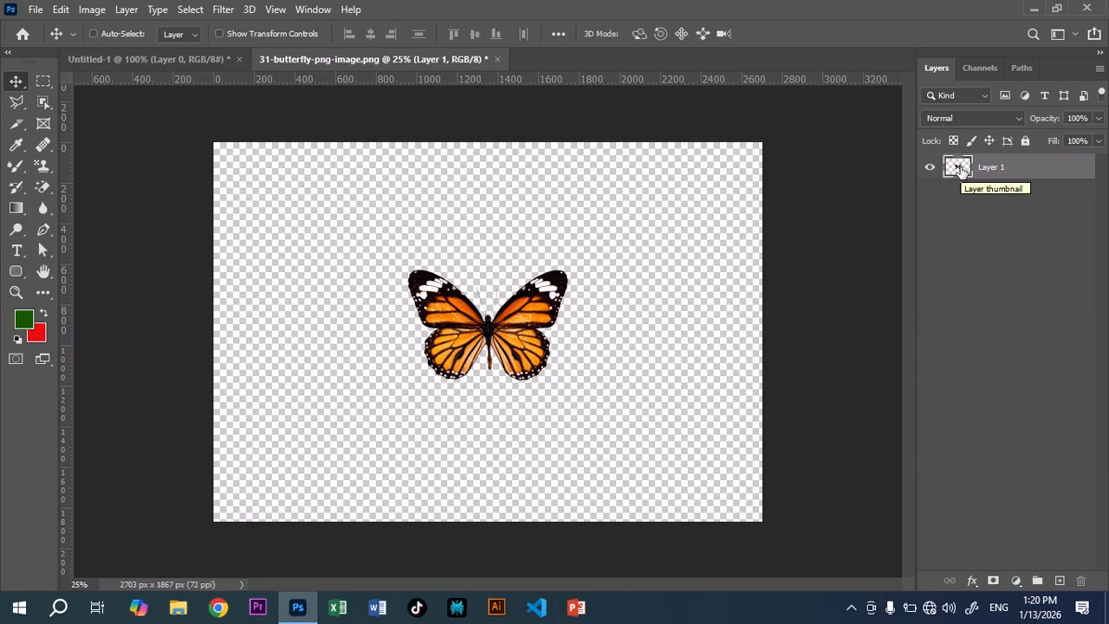
Load the butterfly layer's outline as a selection and define it as a brush preset named butterfly.
{"action": "key", "text": "ctrl"}
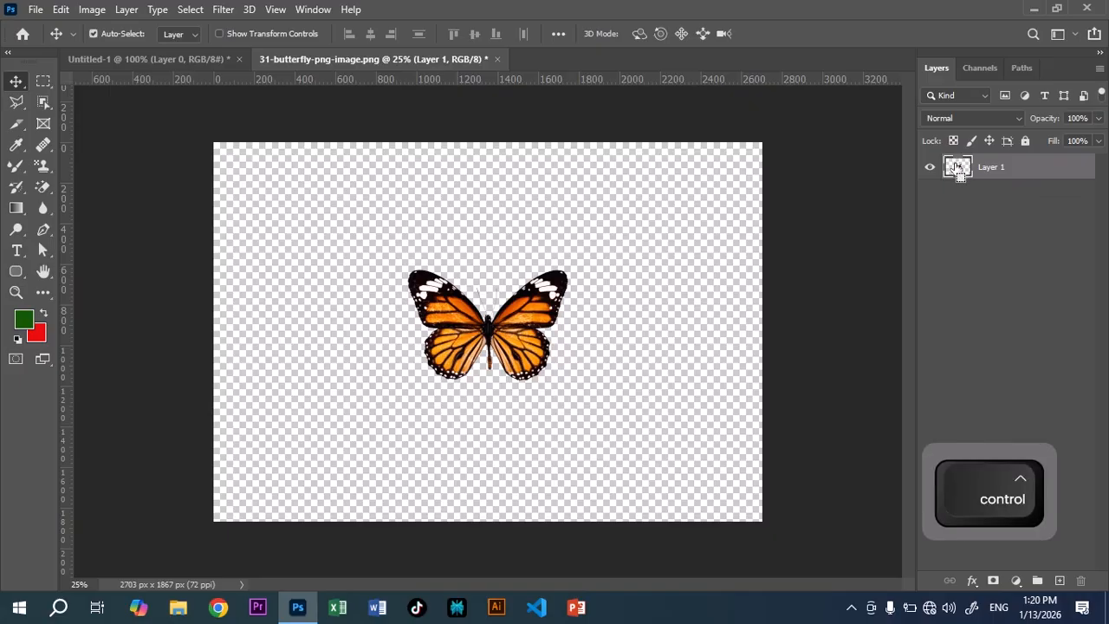
{"action": "left_click", "coordinate": [956, 166], "text": "ctrl"}
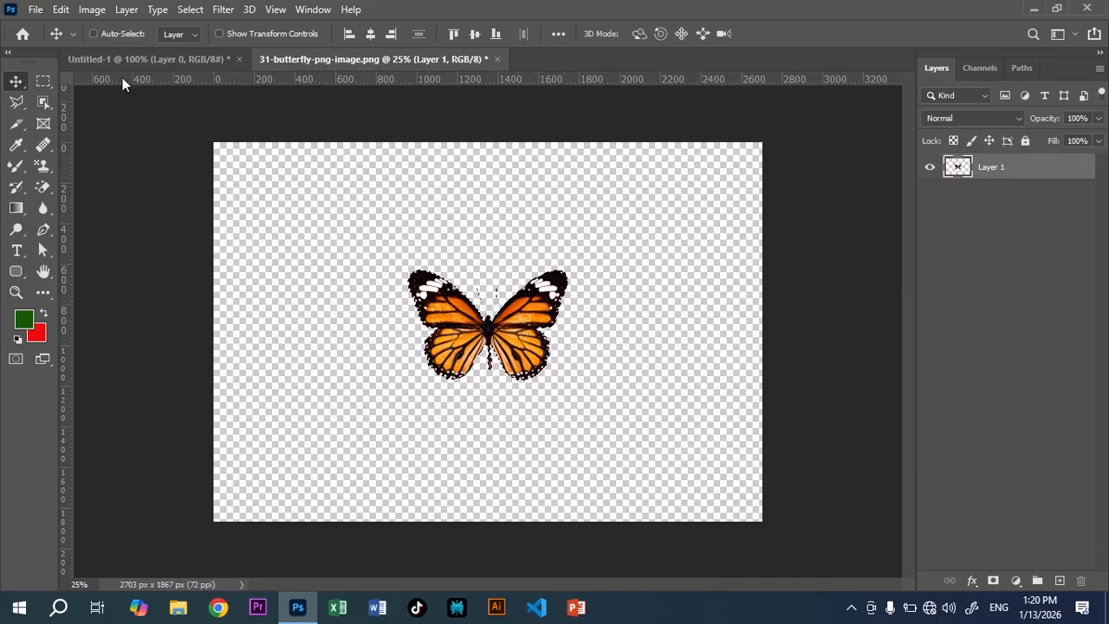
{"action": "left_click", "coordinate": [60, 11]}
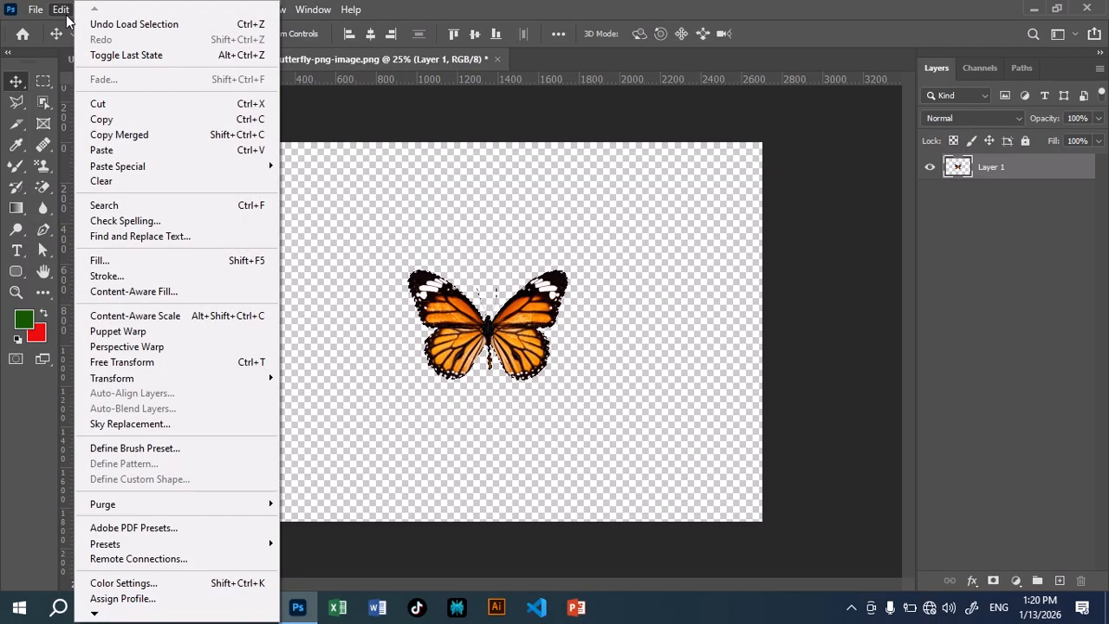
{"action": "left_click", "coordinate": [127, 448]}
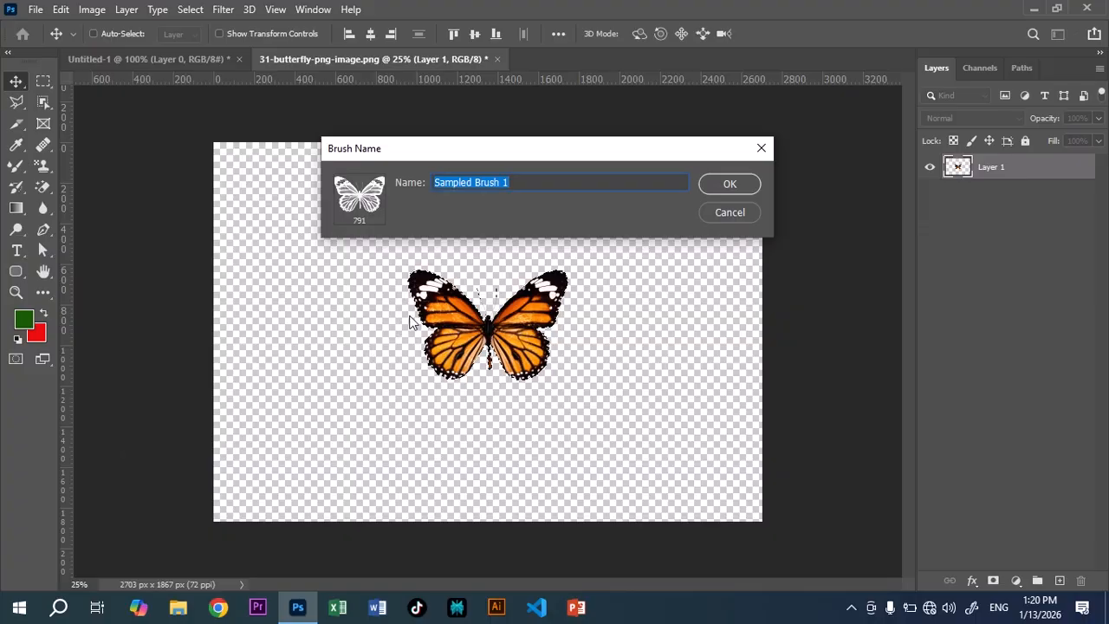
{"action": "type", "text": "b"}
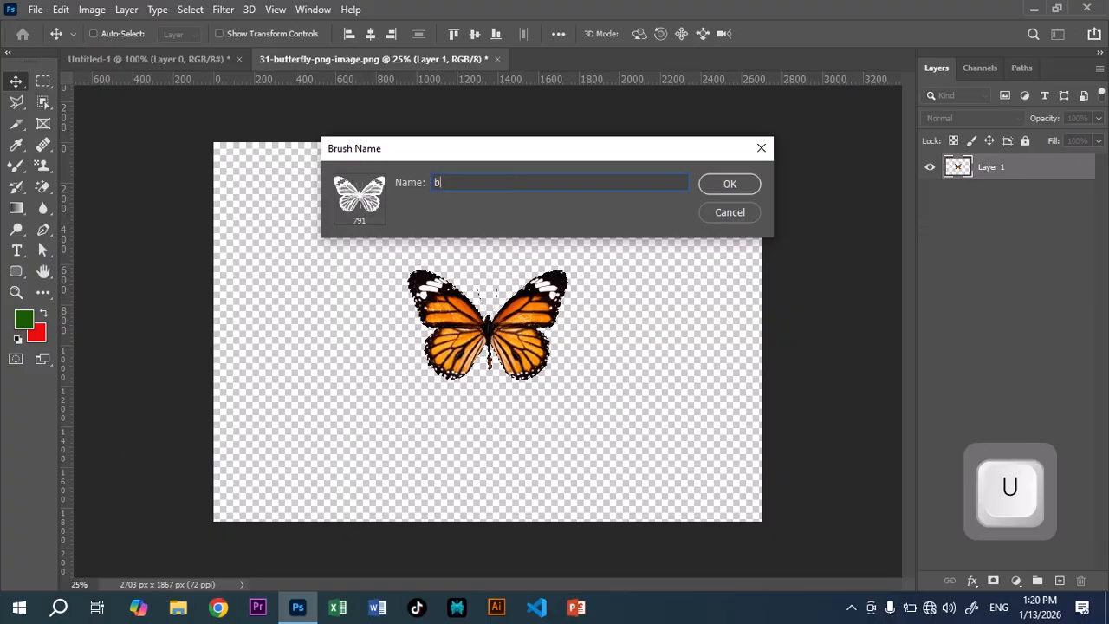
{"action": "type", "text": "utterf"}
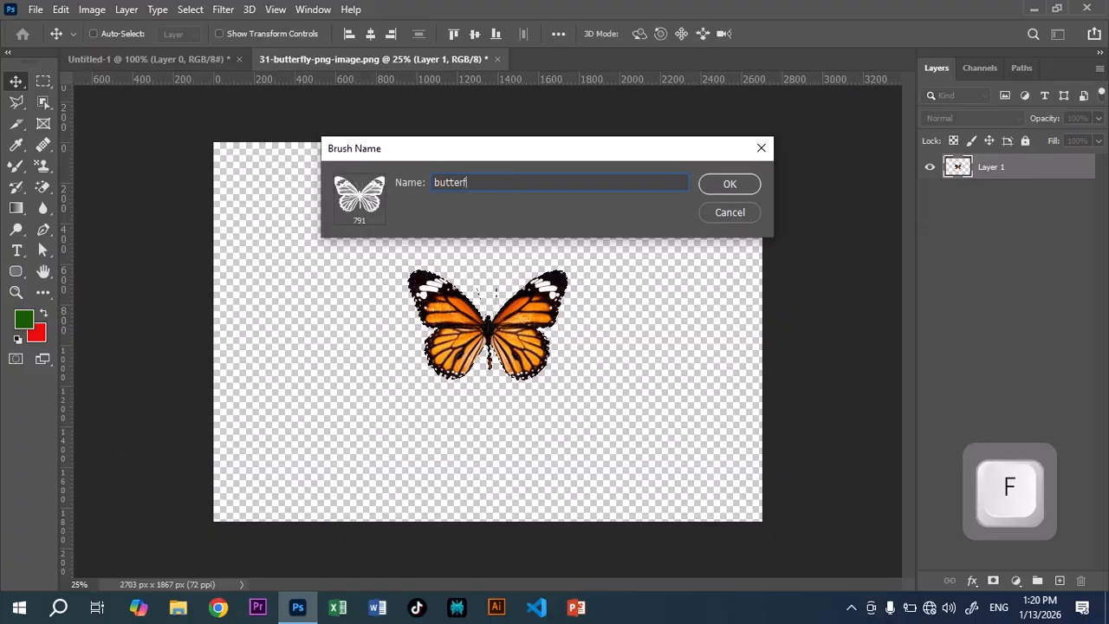
{"action": "type", "text": "ly"}
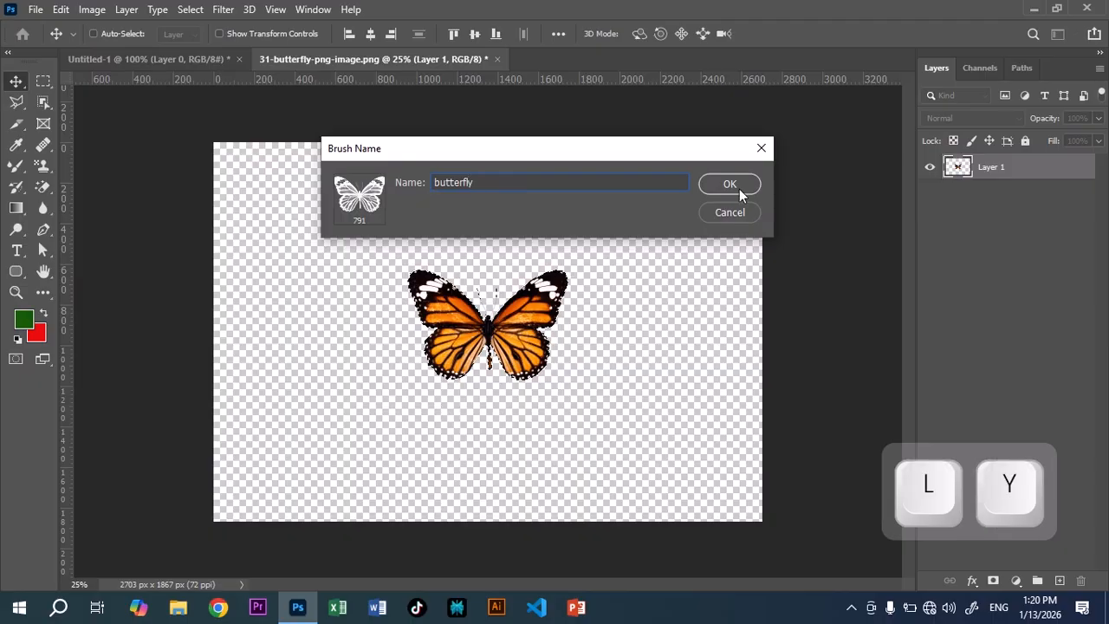
{"action": "left_click", "coordinate": [731, 185]}
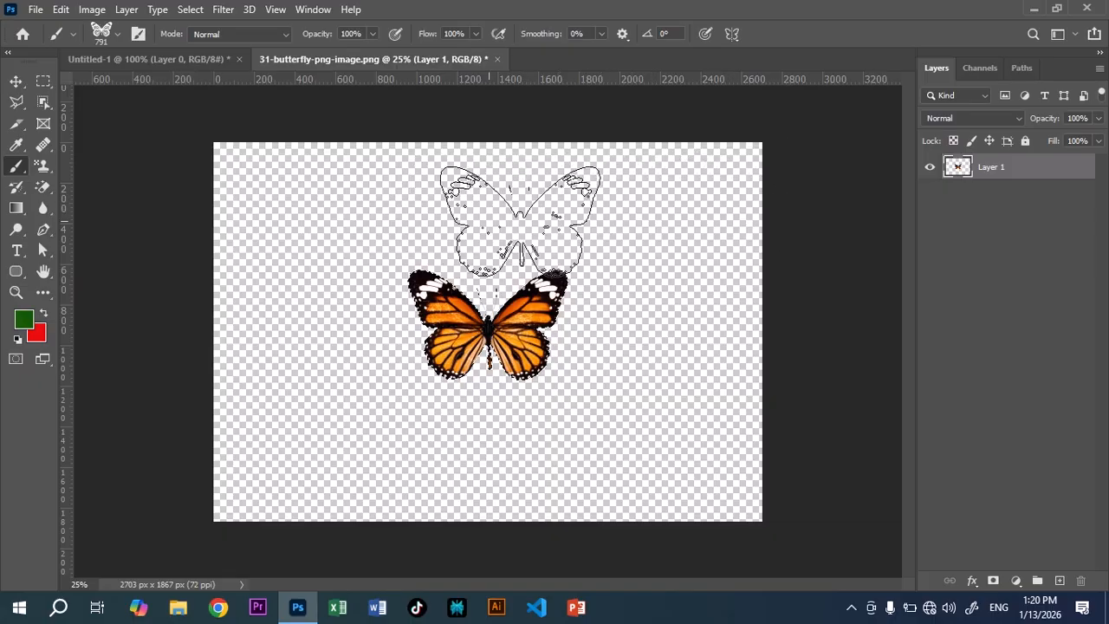
In the Untitled-1 document, add a new blank layer and reduce the butterfly brush size to 150 px.
{"action": "left_click", "coordinate": [164, 60]}
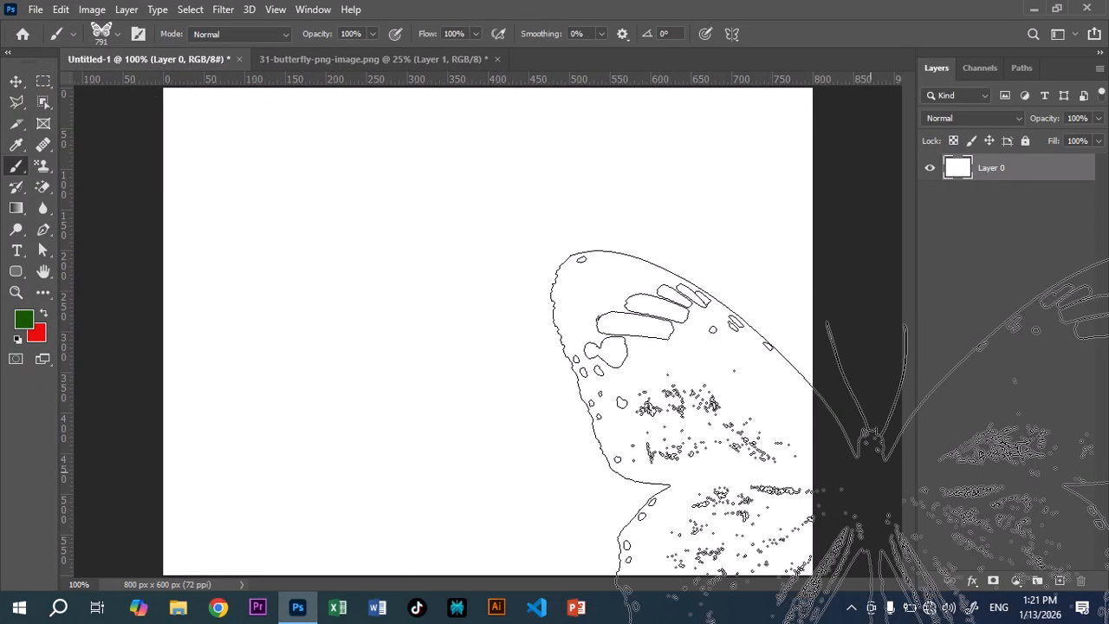
{"action": "left_click", "coordinate": [1059, 580]}
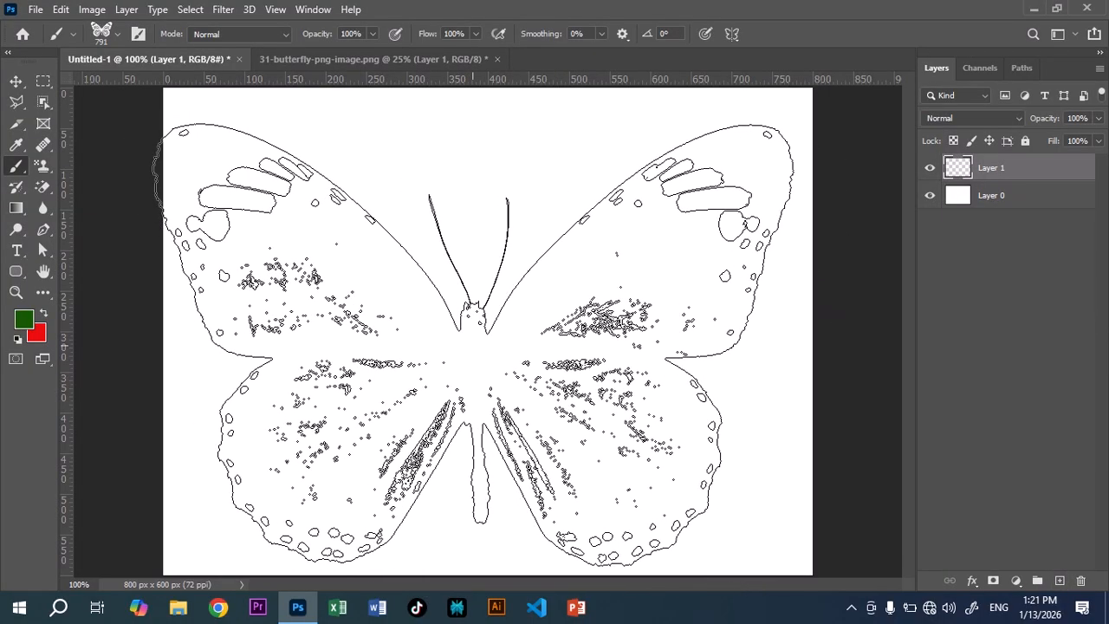
{"action": "key", "text": "bracketleft"}
{"action": "key", "text": "bracketleft"}
{"action": "key", "text": "bracketleft"}
{"action": "key", "text": "bracketleft"}
{"action": "key", "text": "bracketleft"}
{"action": "key", "text": "bracketleft"}
{"action": "key", "text": "bracketleft"}
{"action": "key", "text": "bracketleft"}
{"action": "key", "text": "bracketleft"}
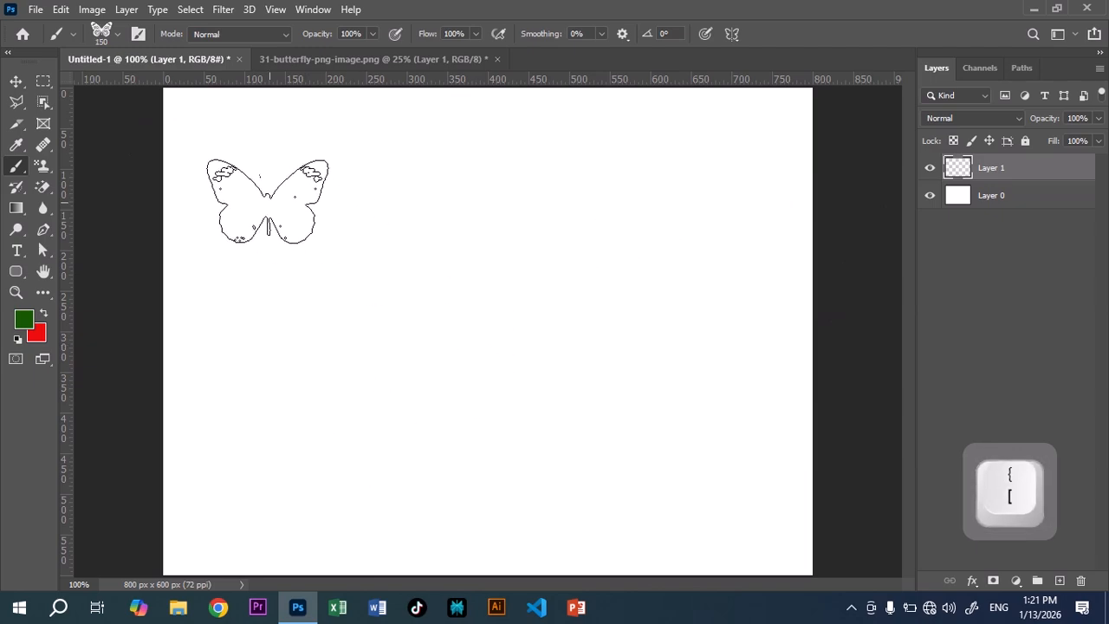
Stamp an upright butterfly in the canvas's upper left, set the brush angle to 50°, and stamp another in the upper right.
{"action": "left_click", "coordinate": [264, 200]}
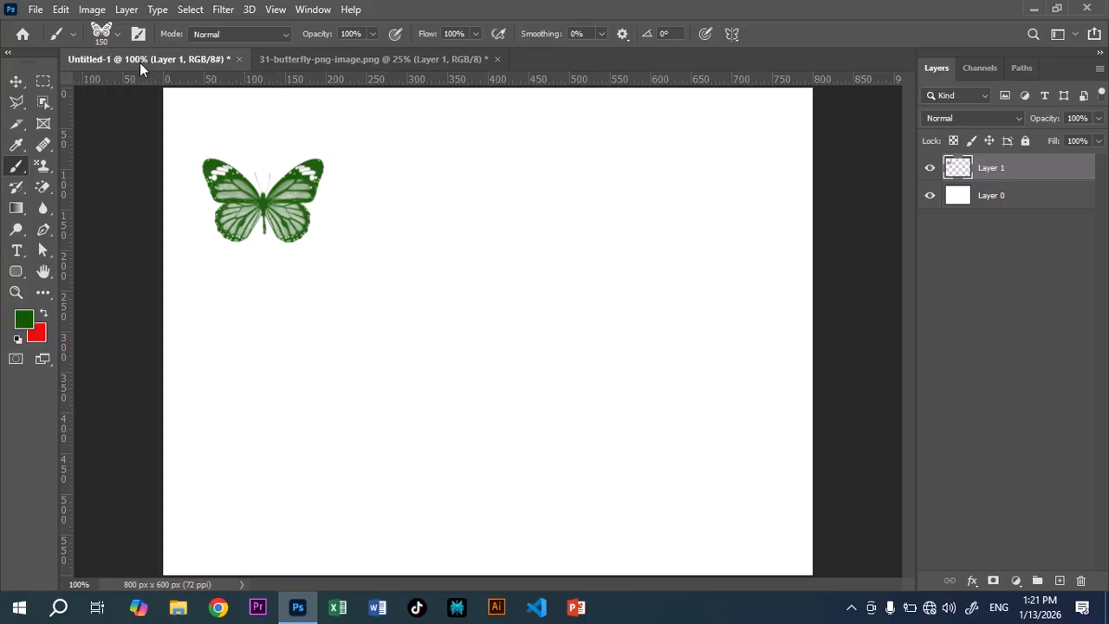
{"action": "left_click", "coordinate": [115, 38]}
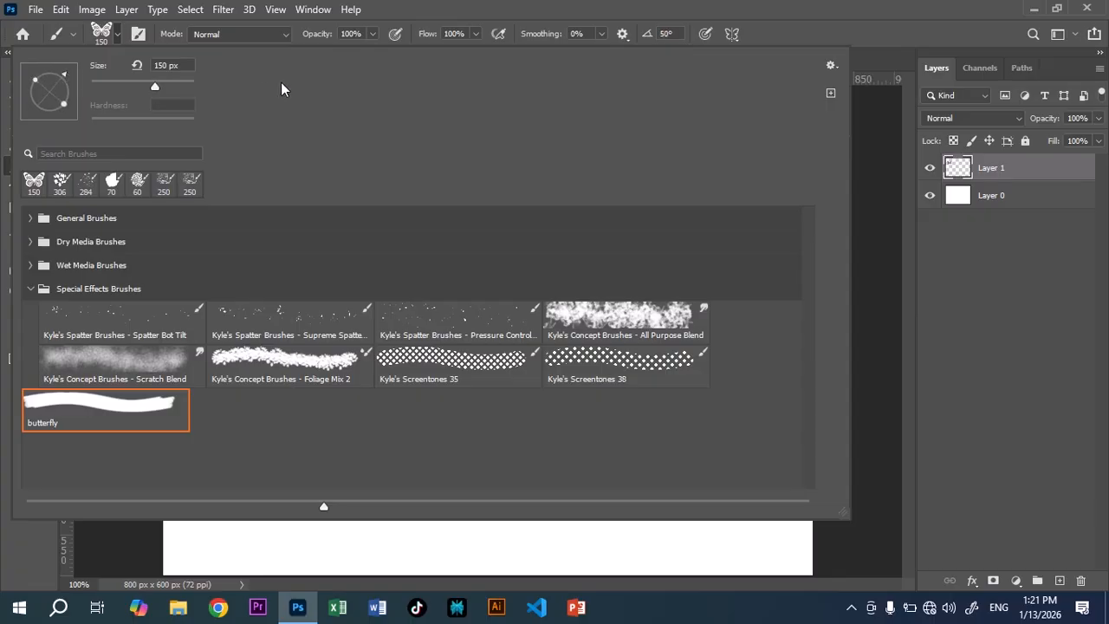
{"action": "left_click", "coordinate": [483, 8]}
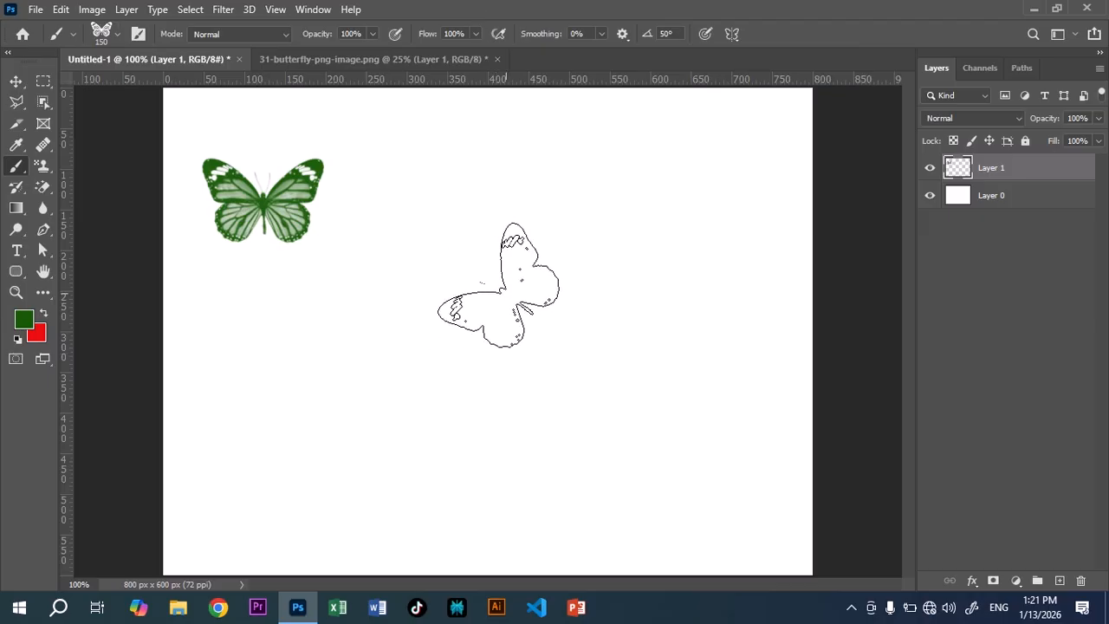
{"action": "left_click", "coordinate": [649, 209]}
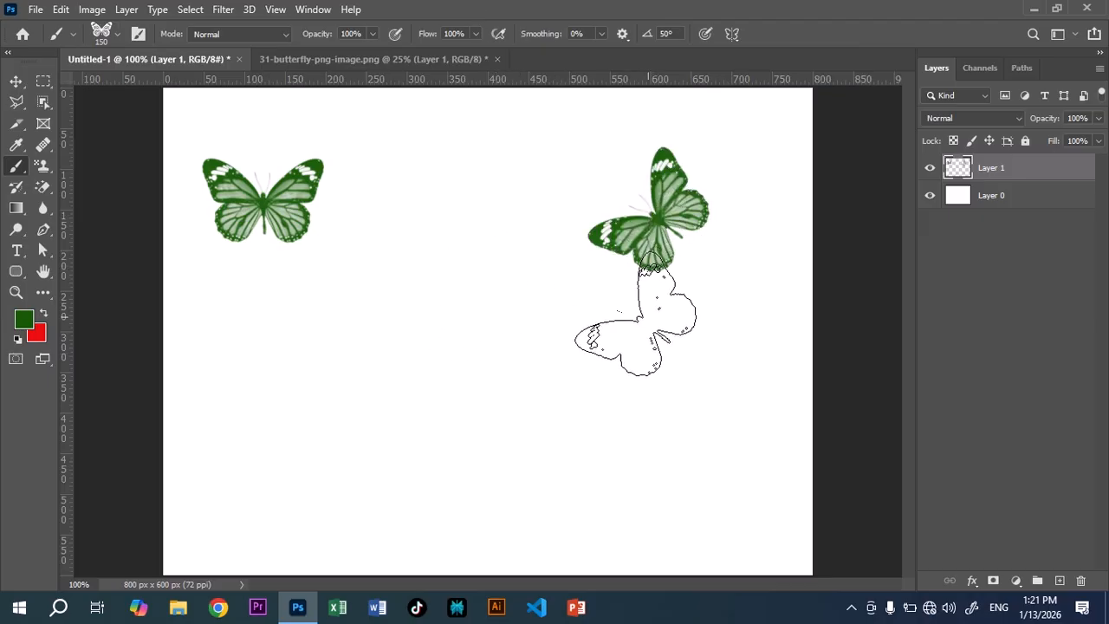
Rotate the butterfly brush to -148° and stamp one butterfly between the two existing ones.
{"action": "left_click", "coordinate": [116, 33]}
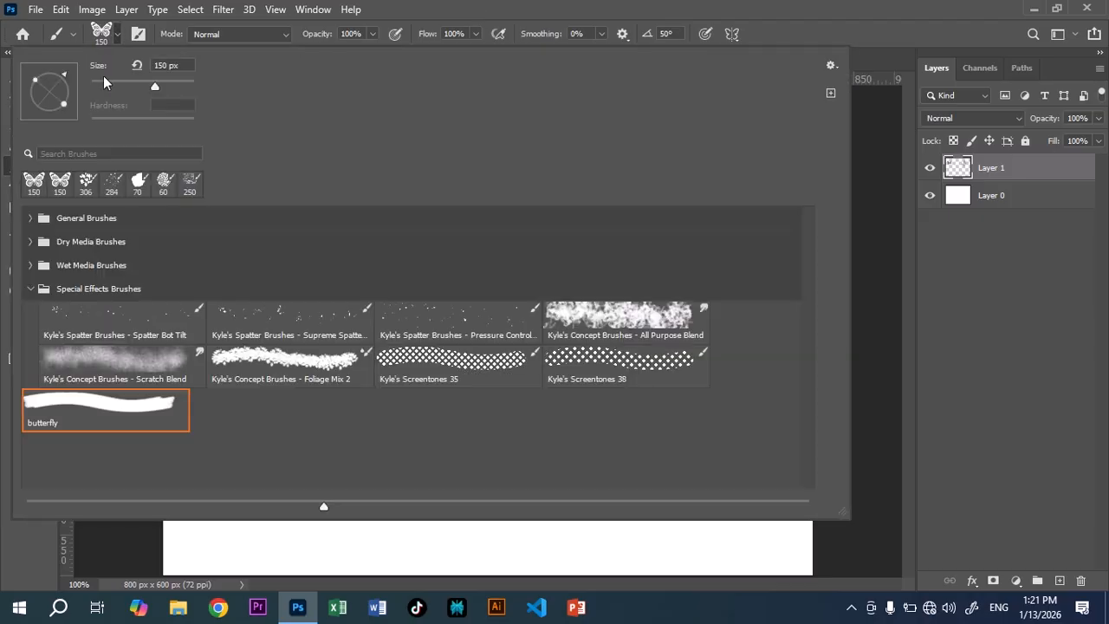
{"action": "mouse_move", "coordinate": [66, 78]}
{"action": "left_mouse_down"}
{"action": "mouse_move", "coordinate": [53, 69]}
{"action": "mouse_move", "coordinate": [33, 85]}
{"action": "mouse_move", "coordinate": [39, 99]}
{"action": "left_mouse_up"}
{"action": "key", "text": "Return"}
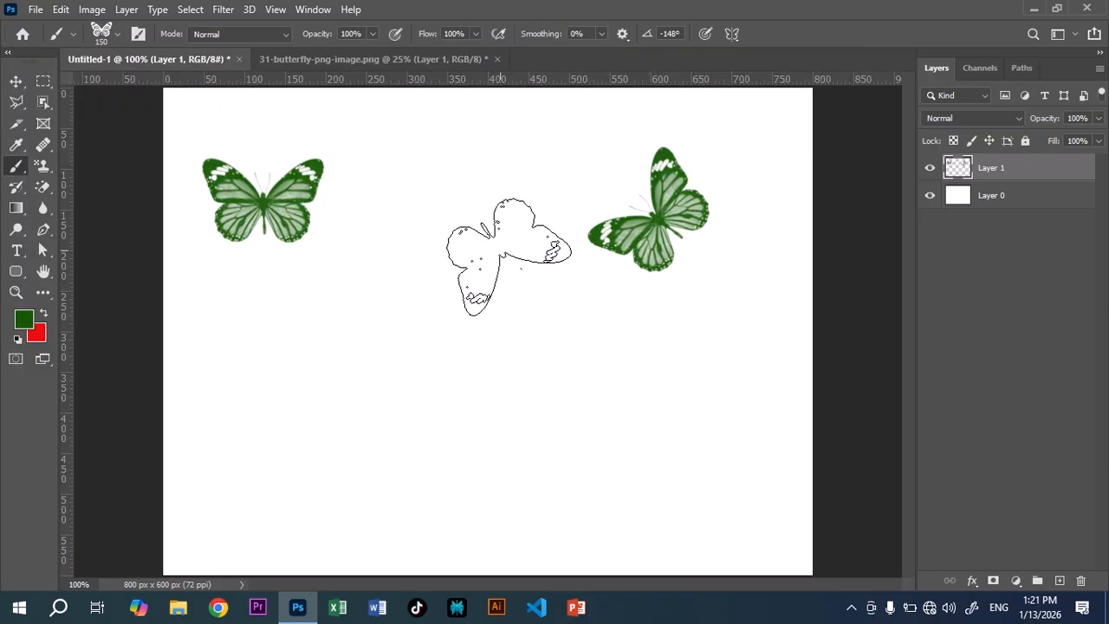
{"action": "left_click", "coordinate": [460, 249]}
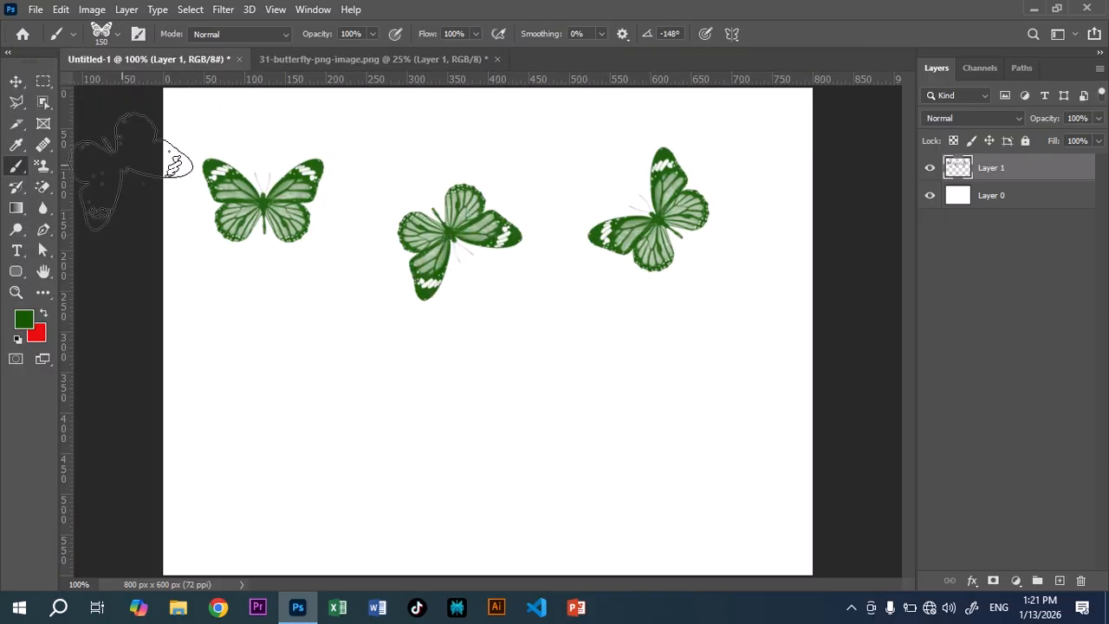
Rotate the butterfly brush to -49° and stamp three butterflies across the lower half of the canvas.
{"action": "left_click", "coordinate": [114, 34]}
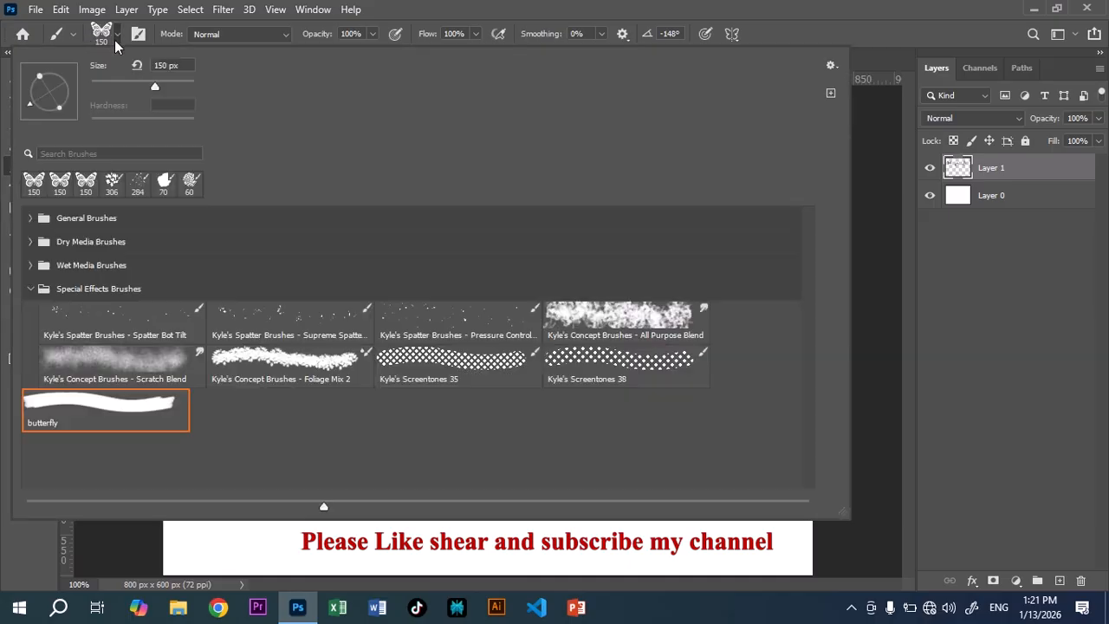
{"action": "left_click", "coordinate": [62, 111]}
{"action": "key", "text": "Return"}
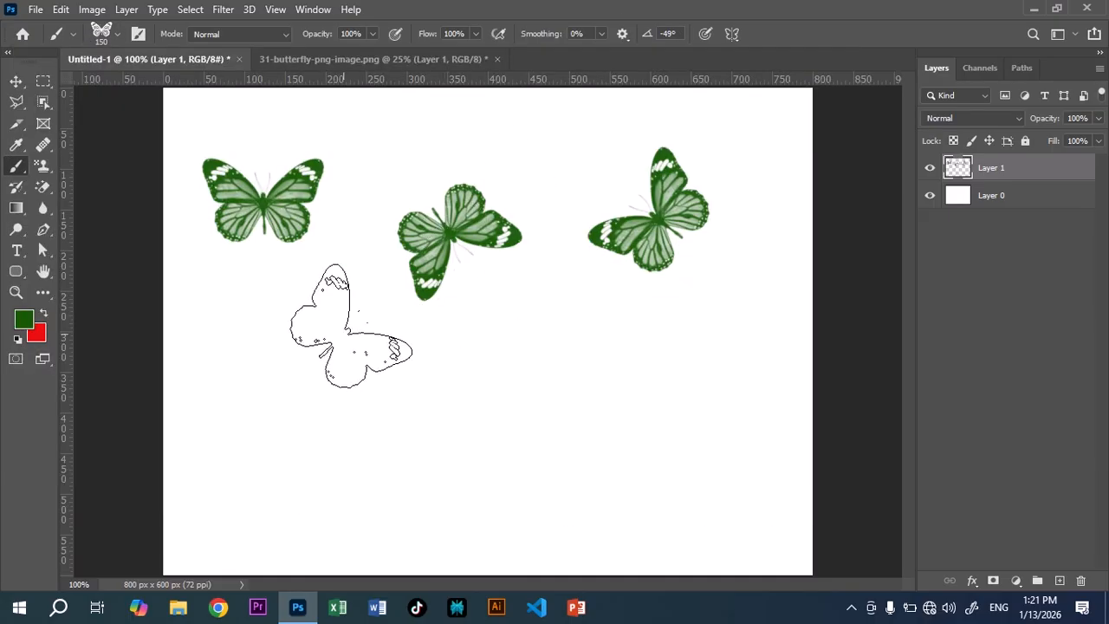
{"action": "left_click", "coordinate": [264, 362]}
{"action": "left_click", "coordinate": [500, 441]}
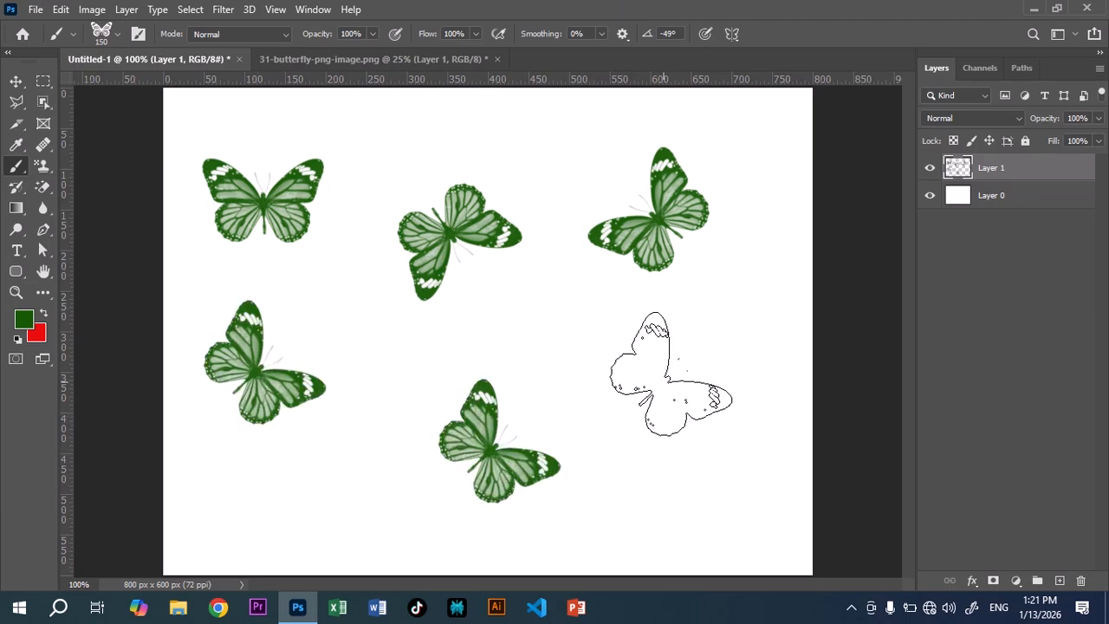
{"action": "left_click", "coordinate": [671, 373]}
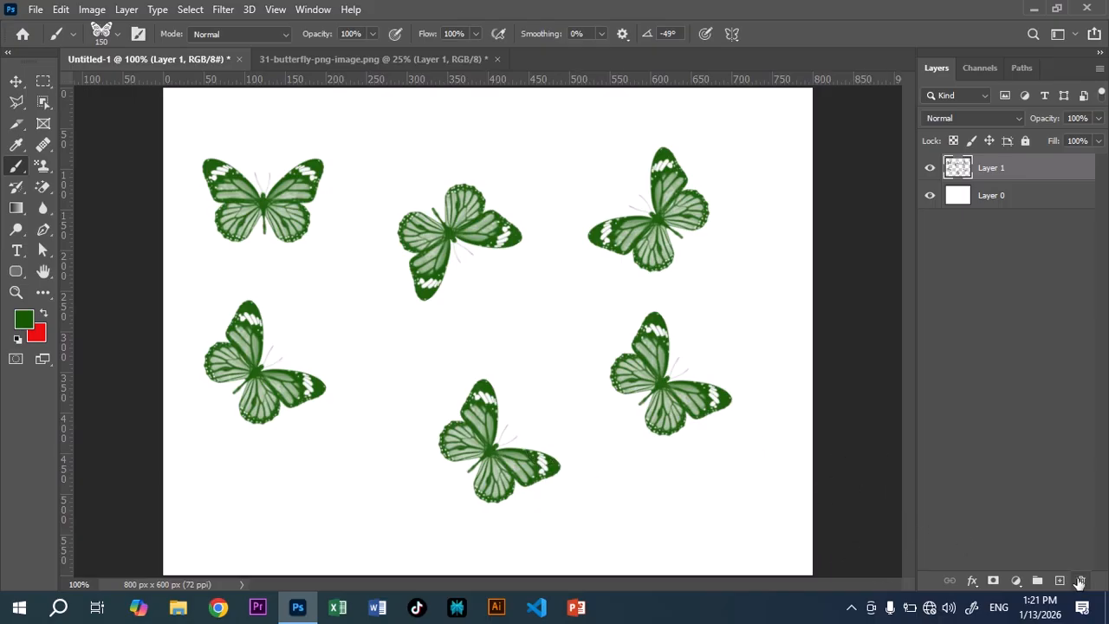
Delete the layer with the painted butterflies and add a new blank layer above Layer 0.
{"action": "left_click", "coordinate": [1080, 581]}
{"action": "left_click", "coordinate": [1059, 581]}
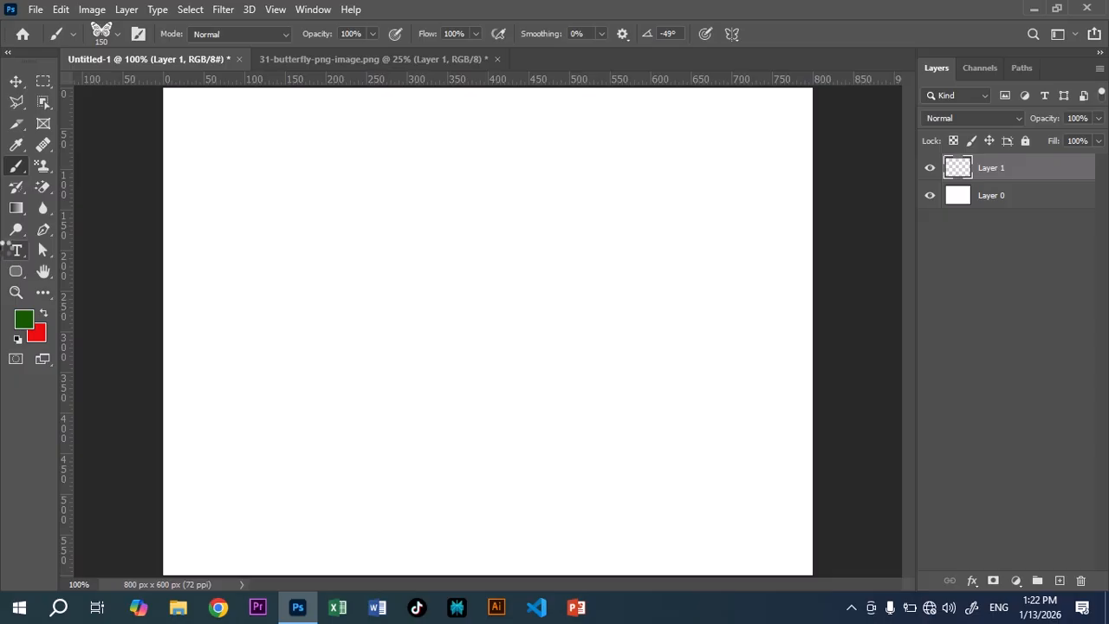
Start a horizontal text line in the canvas's left part, using the Book Antiqua font with left alignment.
{"action": "left_click", "coordinate": [8, 251]}
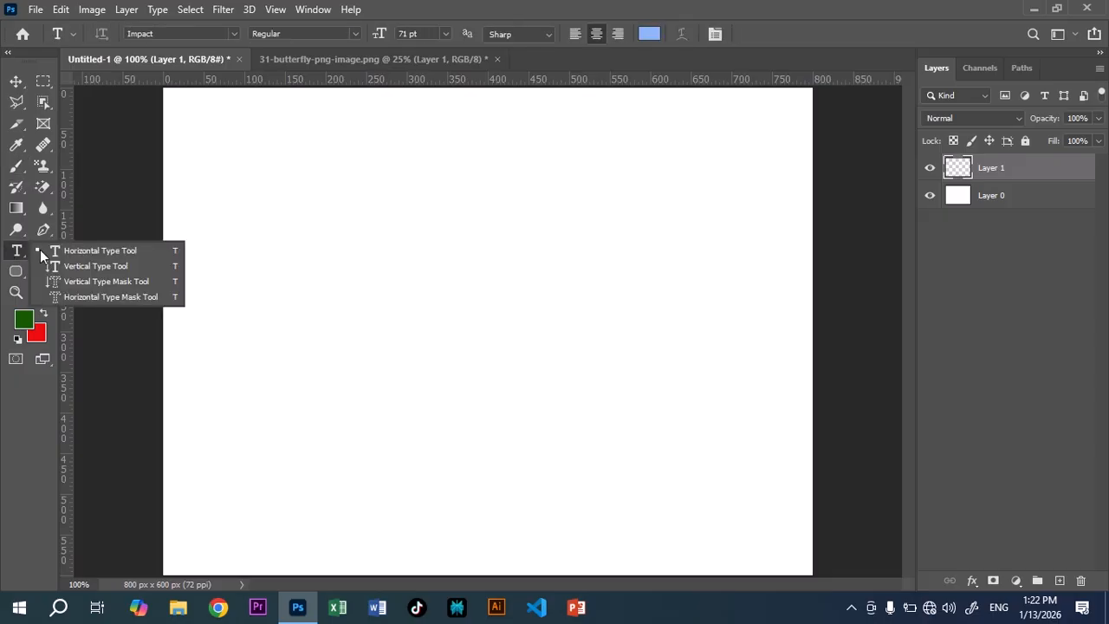
{"action": "left_click", "coordinate": [93, 252]}
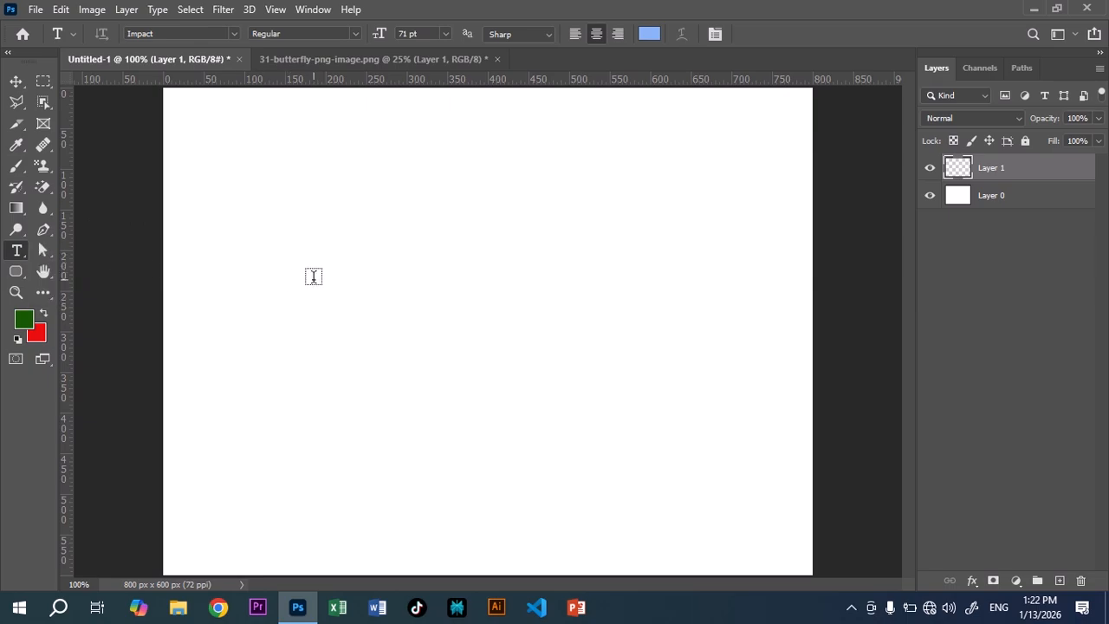
{"action": "left_click", "coordinate": [318, 281]}
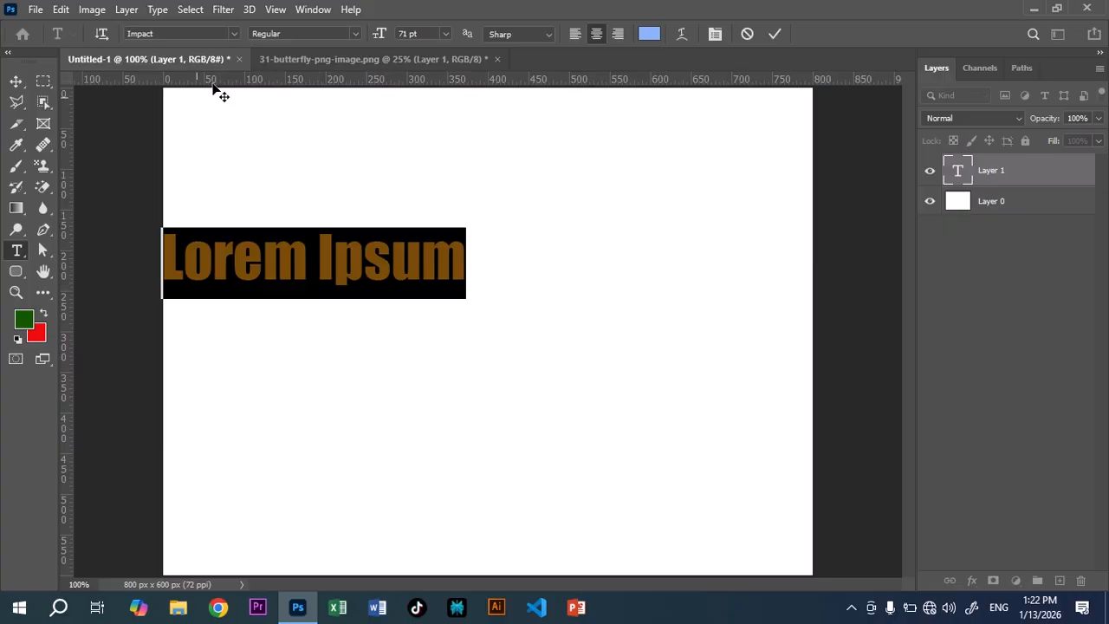
{"action": "left_click", "coordinate": [235, 37]}
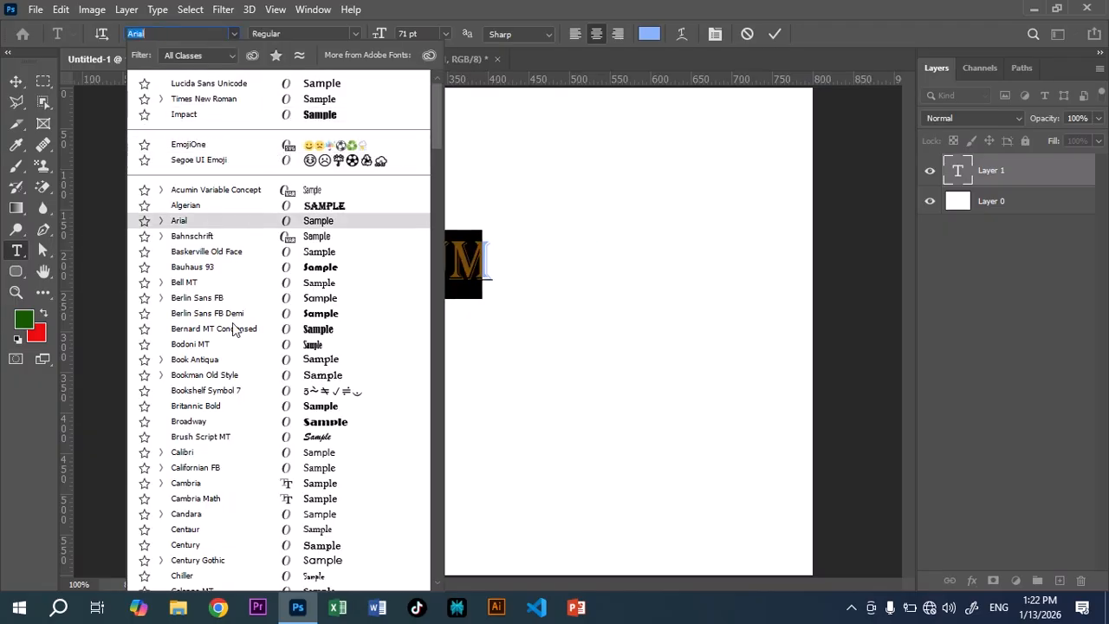
{"action": "left_click", "coordinate": [243, 368]}
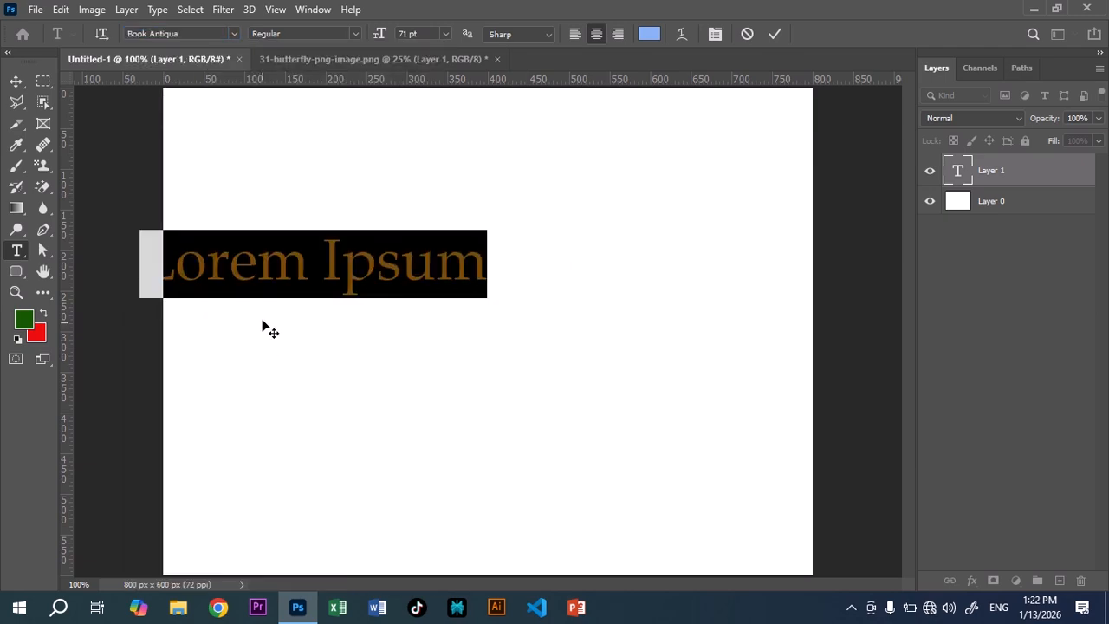
{"action": "left_click", "coordinate": [577, 37]}
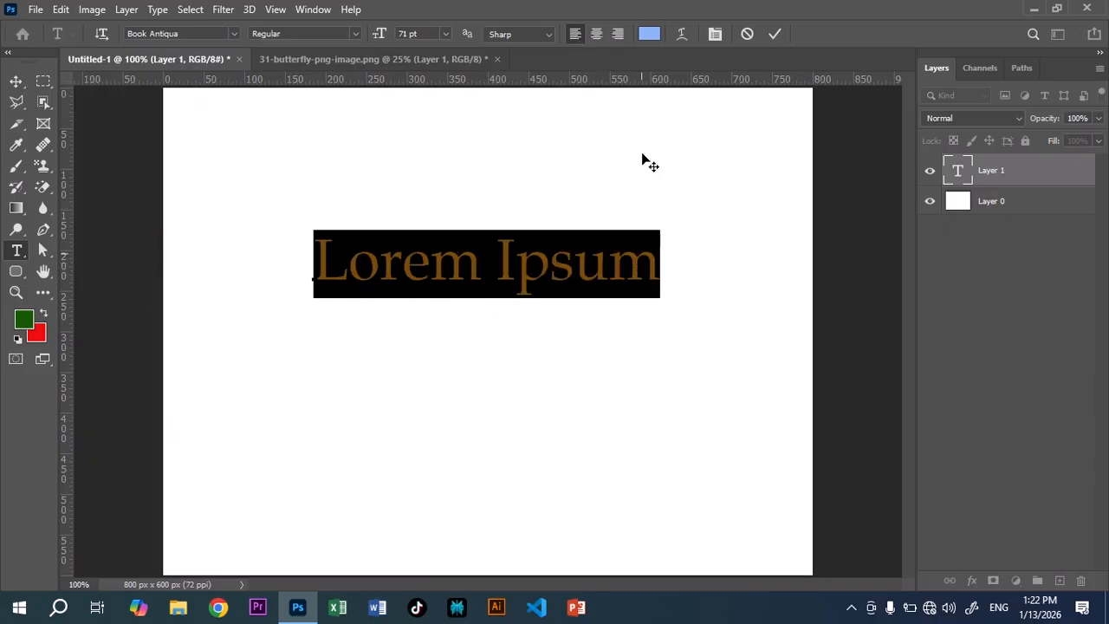
Replace the Lorem Ipsum placeholder with the text "M&H iT Academy".
{"action": "left_click", "coordinate": [651, 265]}
{"action": "key", "text": "BackSpace"}
{"action": "key", "text": "BackSpace"}
{"action": "key", "text": "BackSpace"}
{"action": "key", "text": "BackSpace"}
{"action": "key", "text": "BackSpace"}
{"action": "key", "text": "BackSpace"}
{"action": "key", "text": "BackSpace"}
{"action": "key", "text": "BackSpace"}
{"action": "key", "text": "BackSpace"}
{"action": "key", "text": "BackSpace"}
{"action": "key", "text": "BackSpace"}
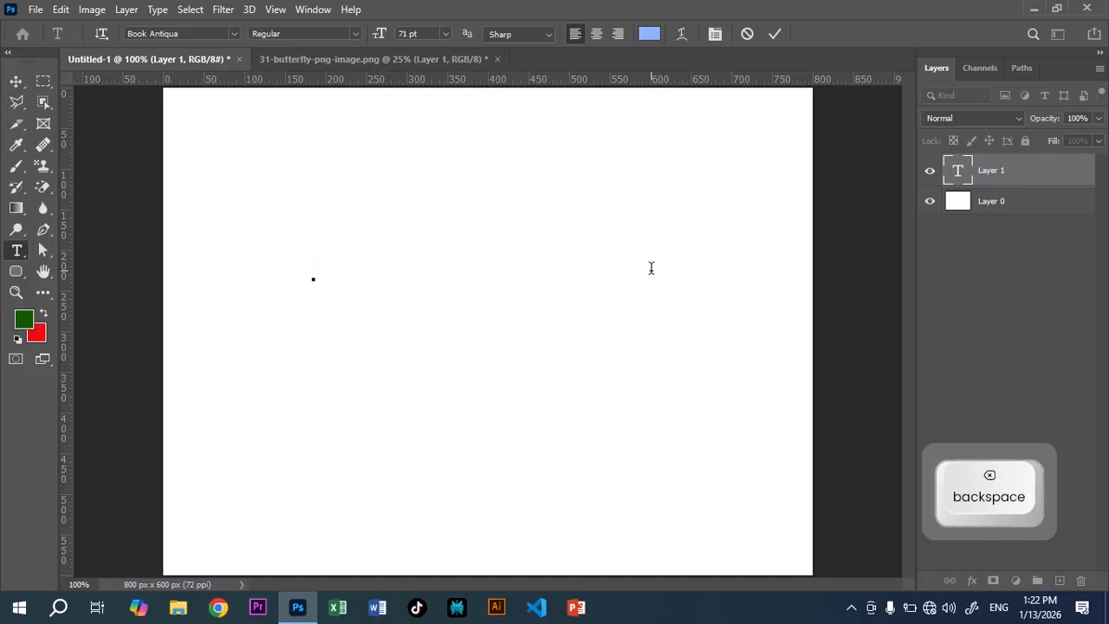
{"action": "key", "text": "Caps_Lock"}
{"action": "type", "text": "M"}
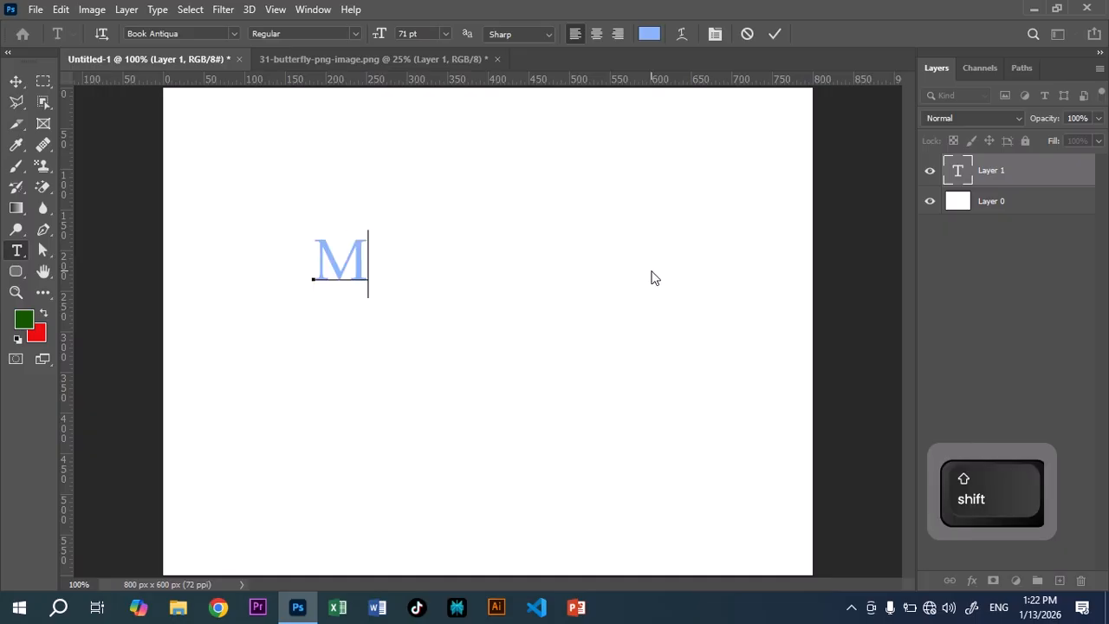
{"action": "type", "text": "&H "}
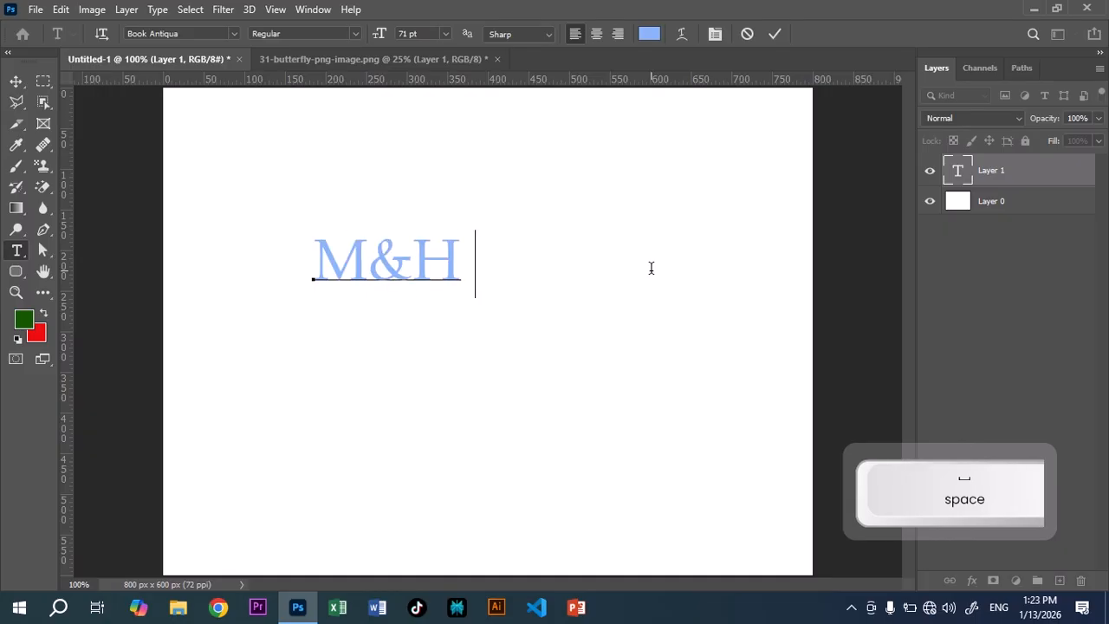
{"action": "type", "text": "iT"}
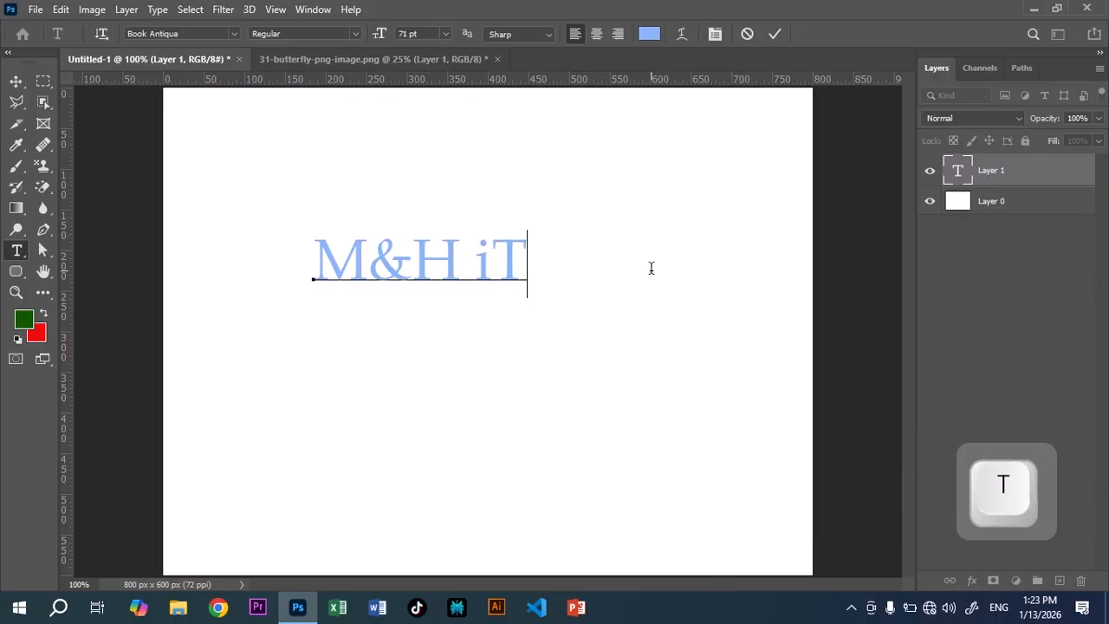
{"action": "type", "text": " a"}
{"action": "key", "text": "BackSpace"}
{"action": "key", "text": "Caps_Lock"}
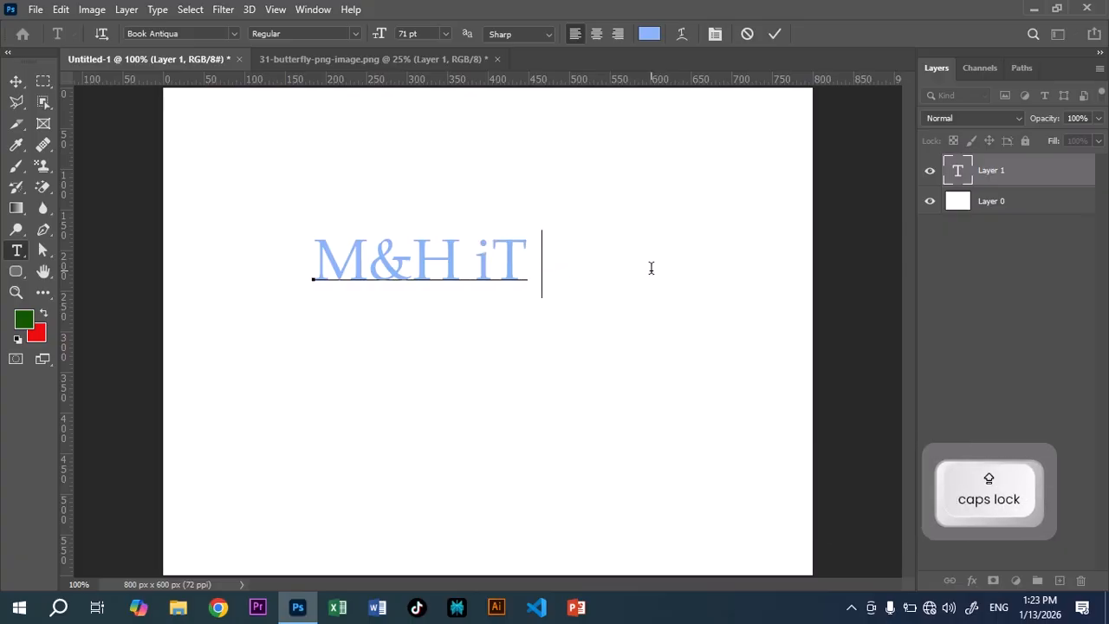
{"action": "type", "text": "Aca"}
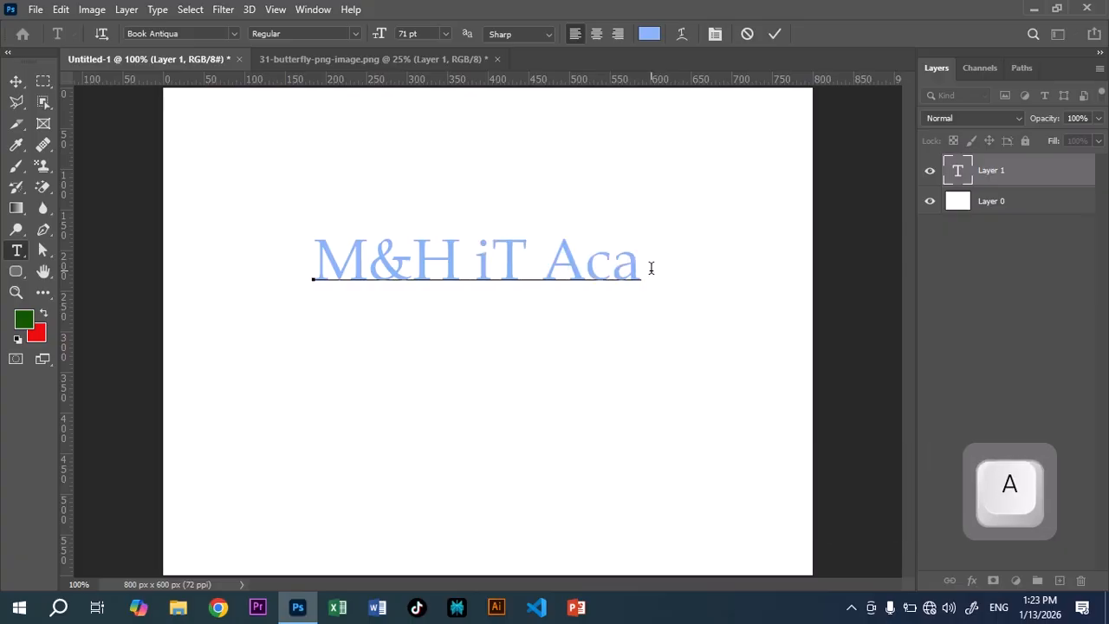
{"action": "type", "text": "demy"}
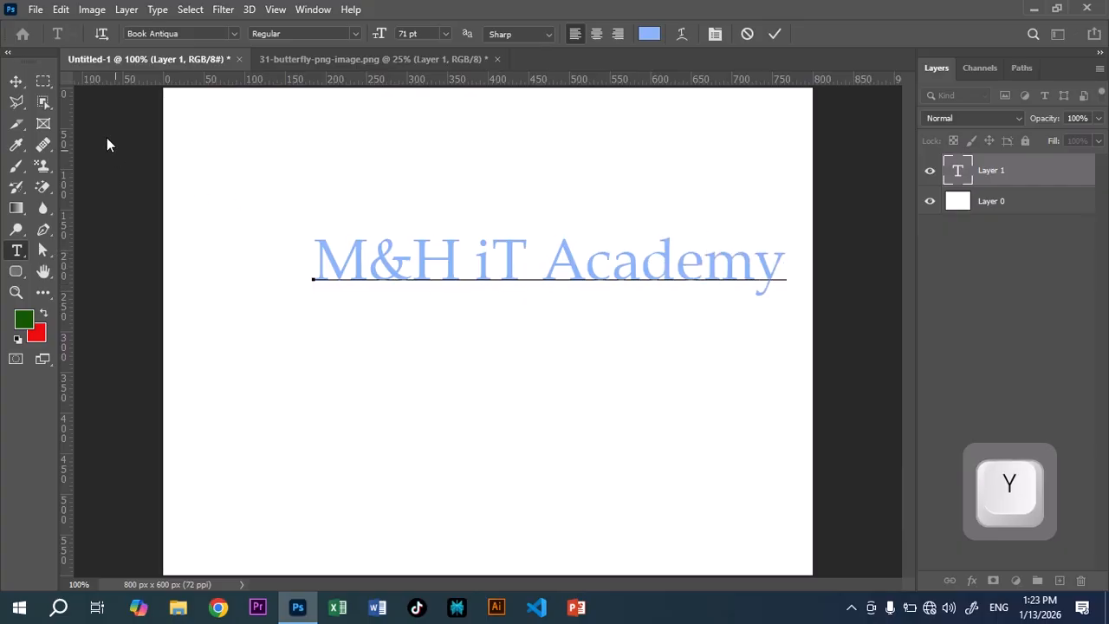
Commit the text and move it left so it sits roughly centred across the canvas with the Move tool.
{"action": "left_click", "coordinate": [16, 80]}
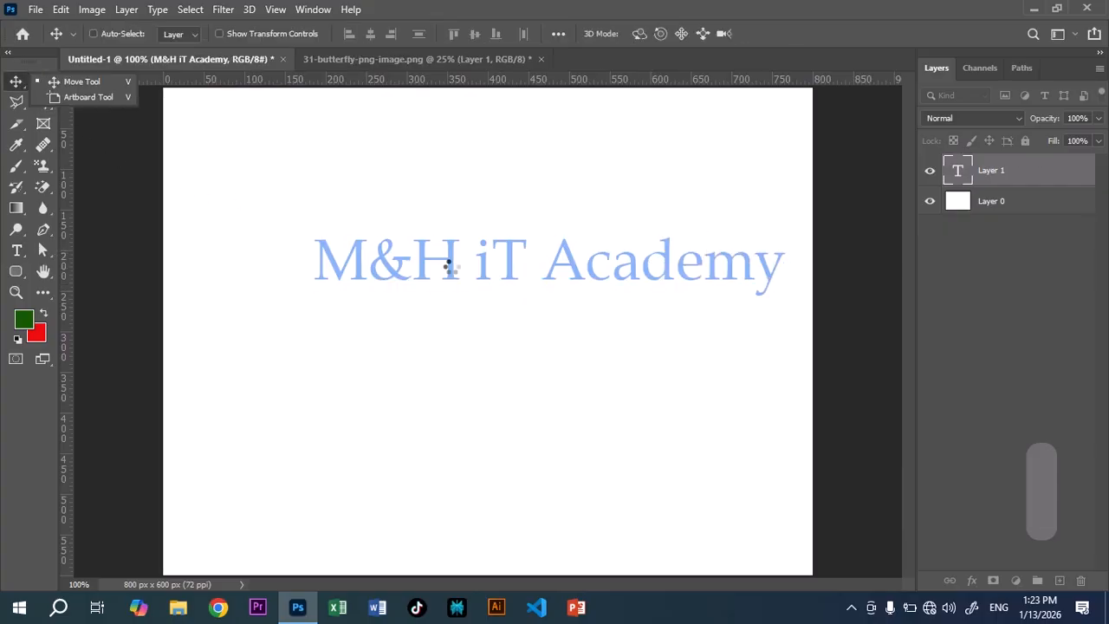
{"action": "left_click", "coordinate": [76, 81]}
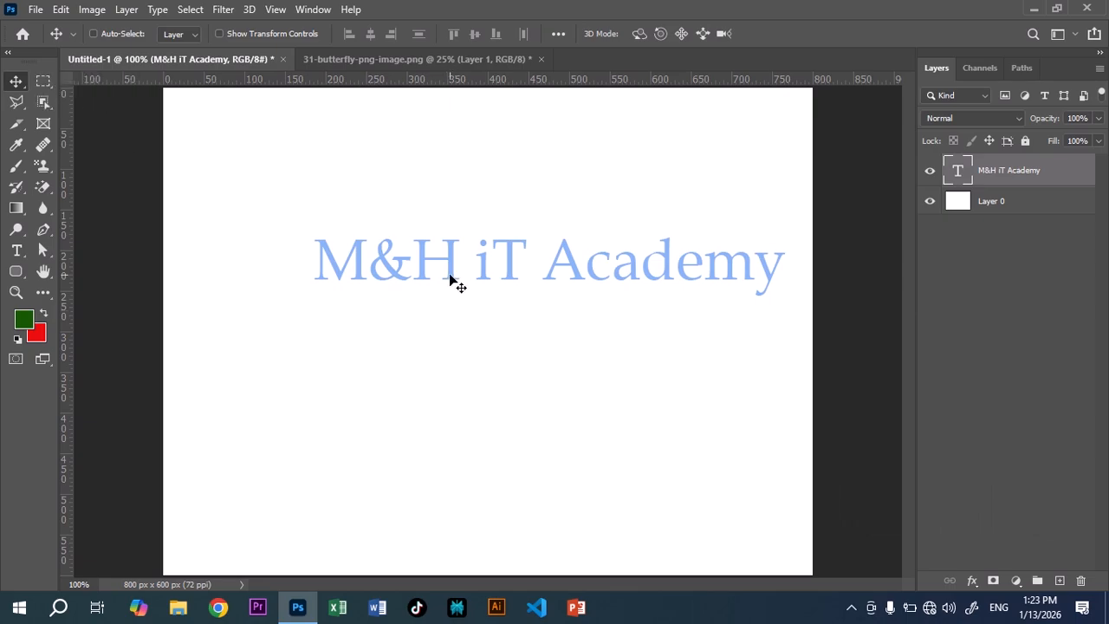
{"action": "left_click_drag", "start_coordinate": [452, 279], "coordinate": [400, 287]}
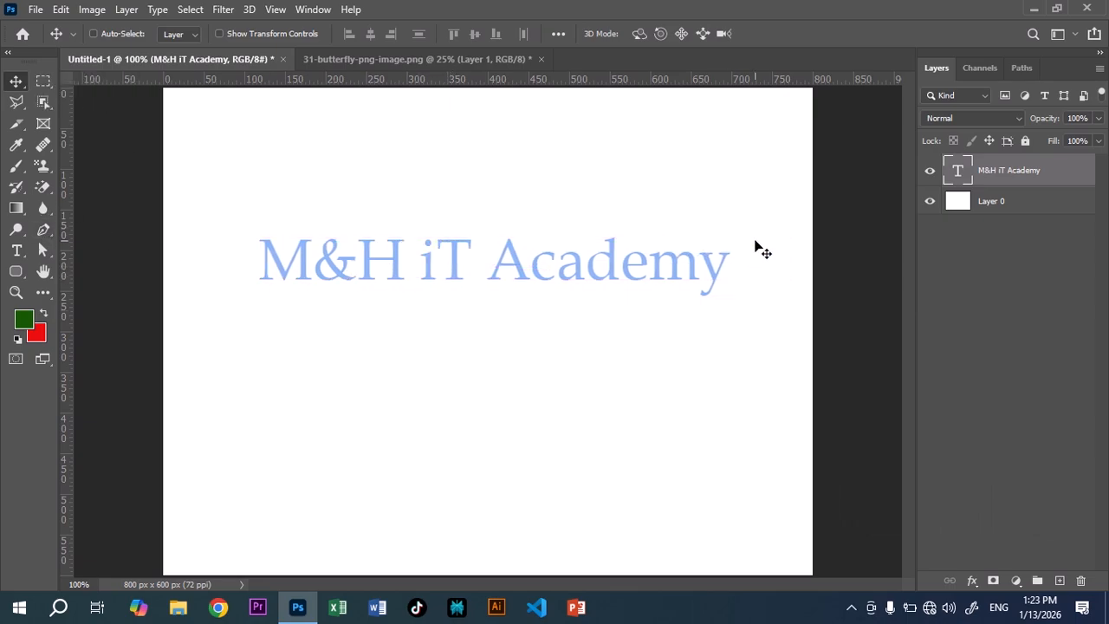
Load the M&H iT Academy text outline as a selection and define it as a brush preset named m&h.
{"action": "key", "text": "ctrl"}
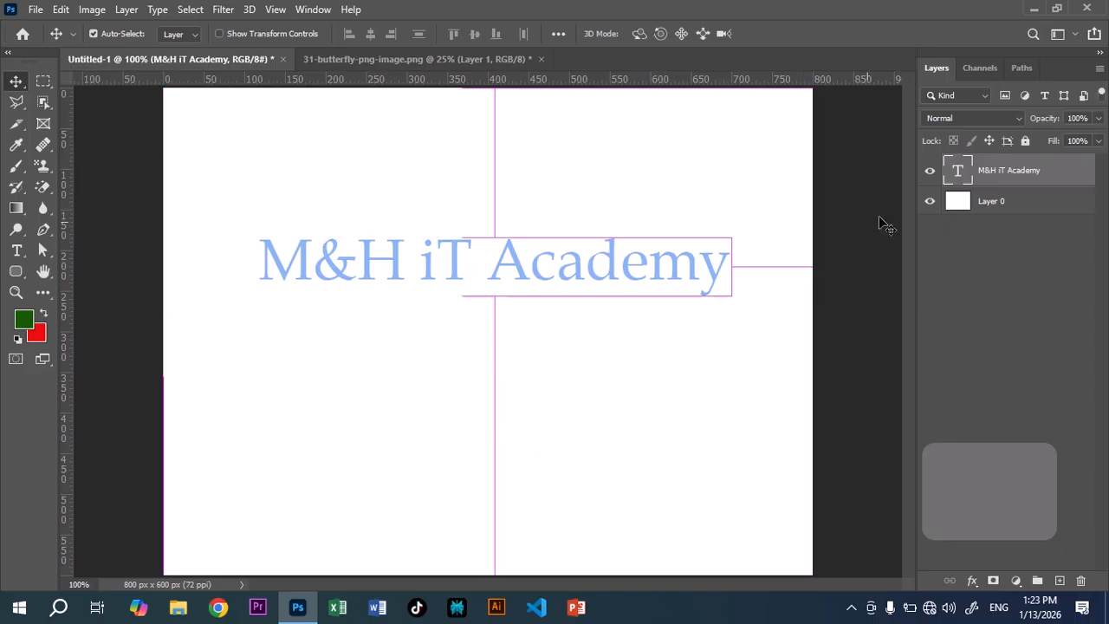
{"action": "left_click", "coordinate": [957, 173], "text": "ctrl"}
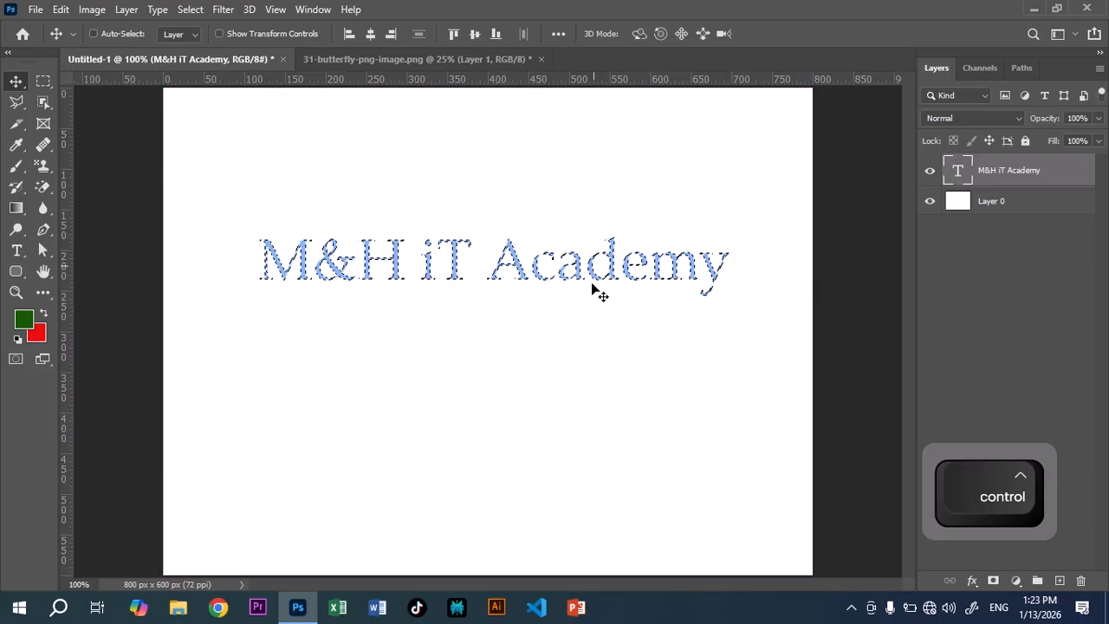
{"action": "left_click", "coordinate": [61, 9]}
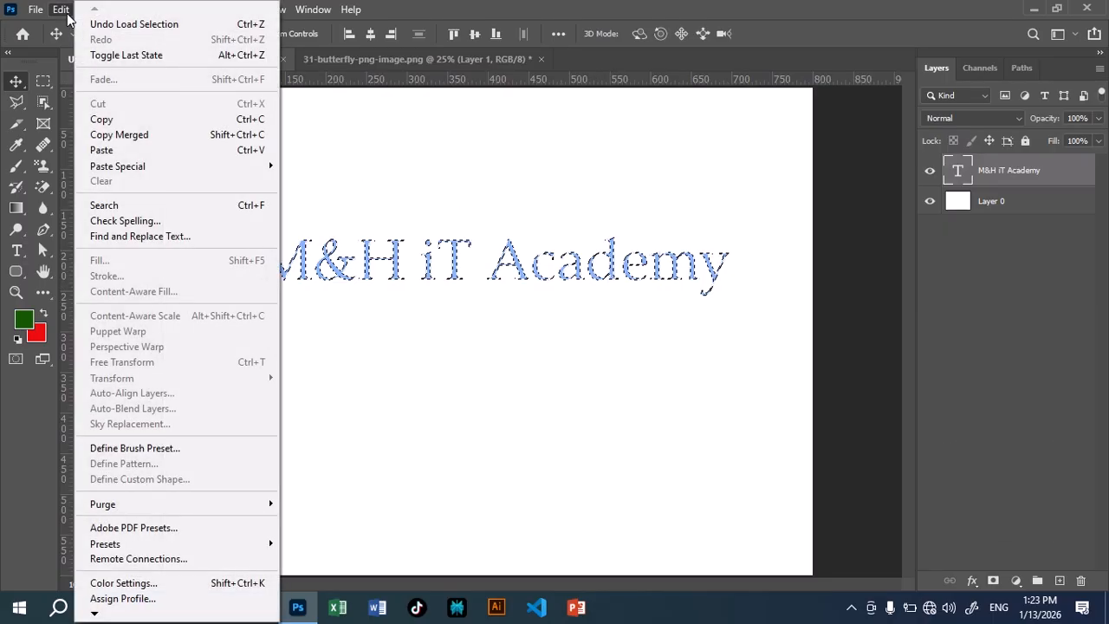
{"action": "left_click", "coordinate": [139, 449]}
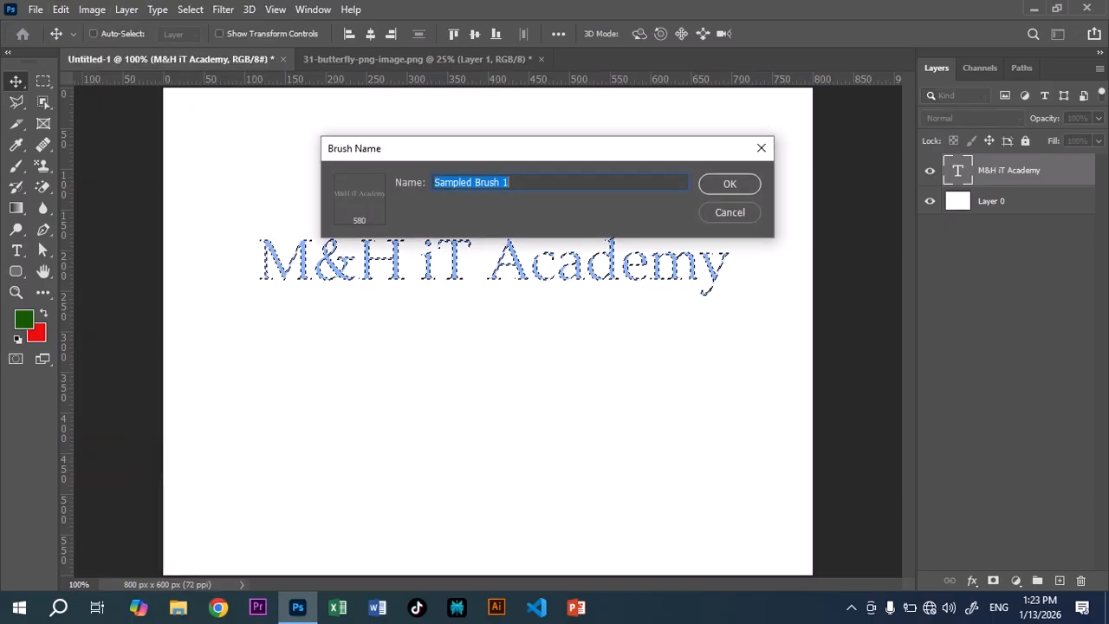
{"action": "type", "text": "m&h"}
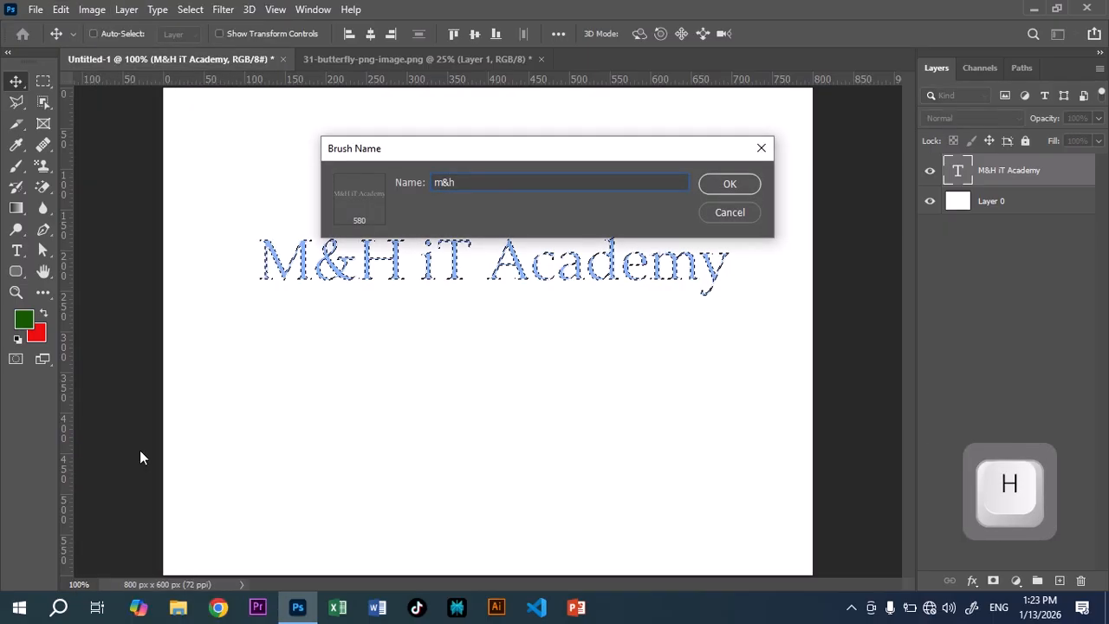
{"action": "left_click", "coordinate": [728, 185]}
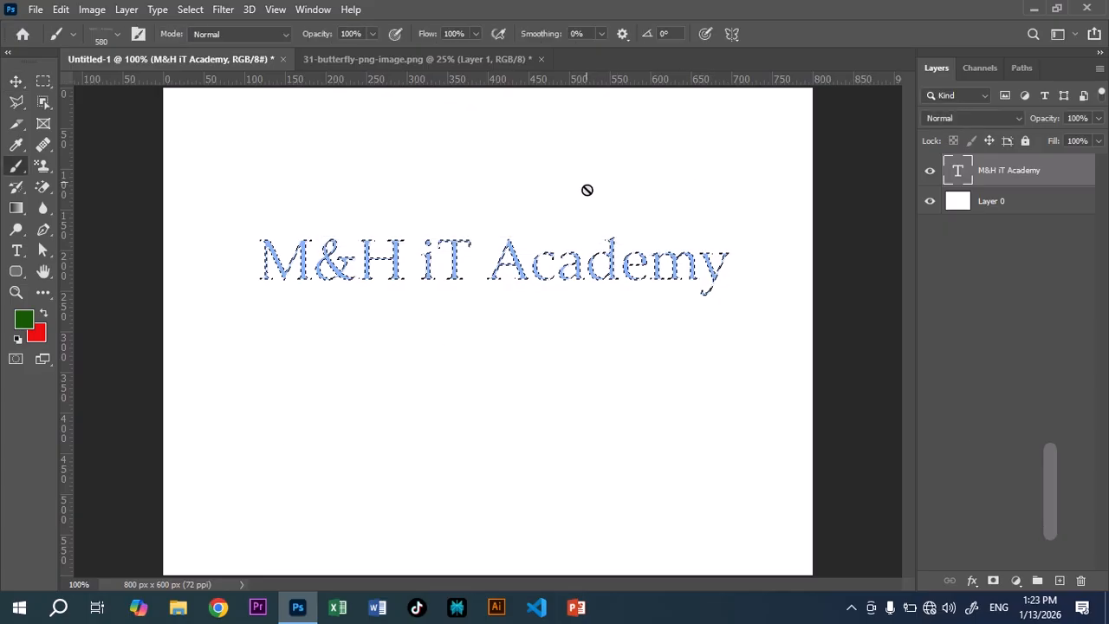
Add a new blank layer above the M&H iT Academy text layer.
{"action": "left_click", "coordinate": [1059, 580]}
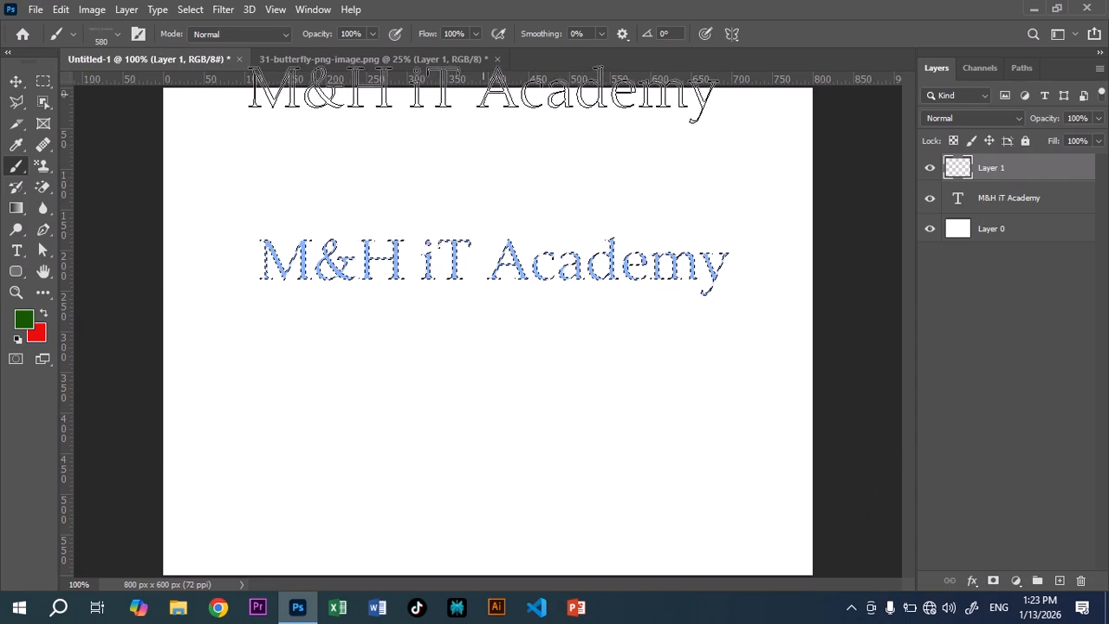
Clear the text selection and hide the M&H iT Academy text layer.
{"action": "key", "text": "ctrl+d"}
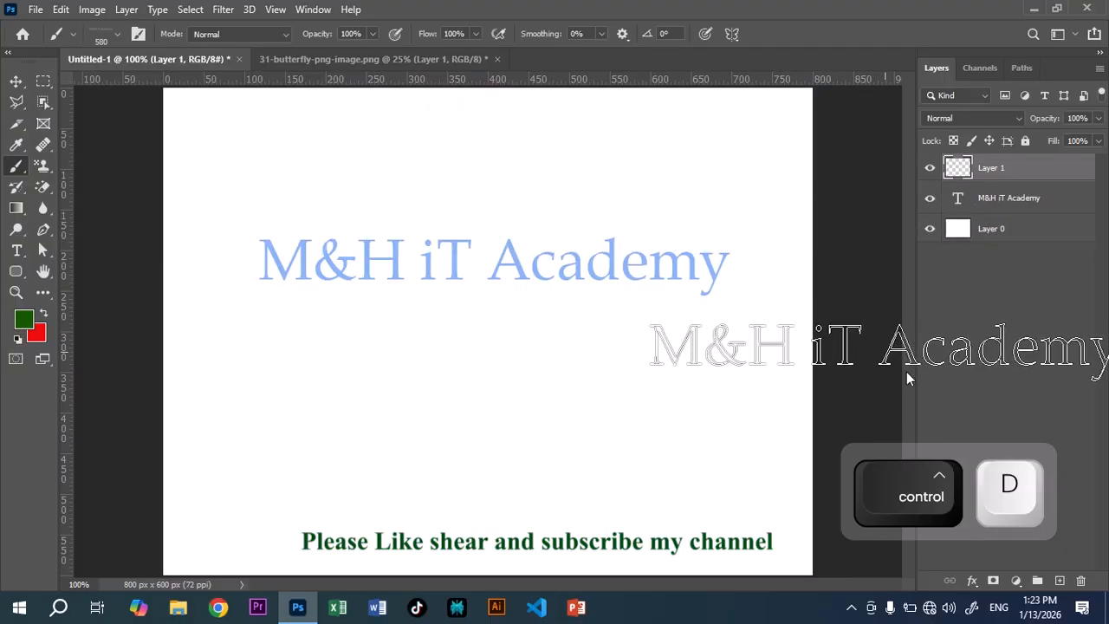
{"action": "left_click", "coordinate": [930, 199]}
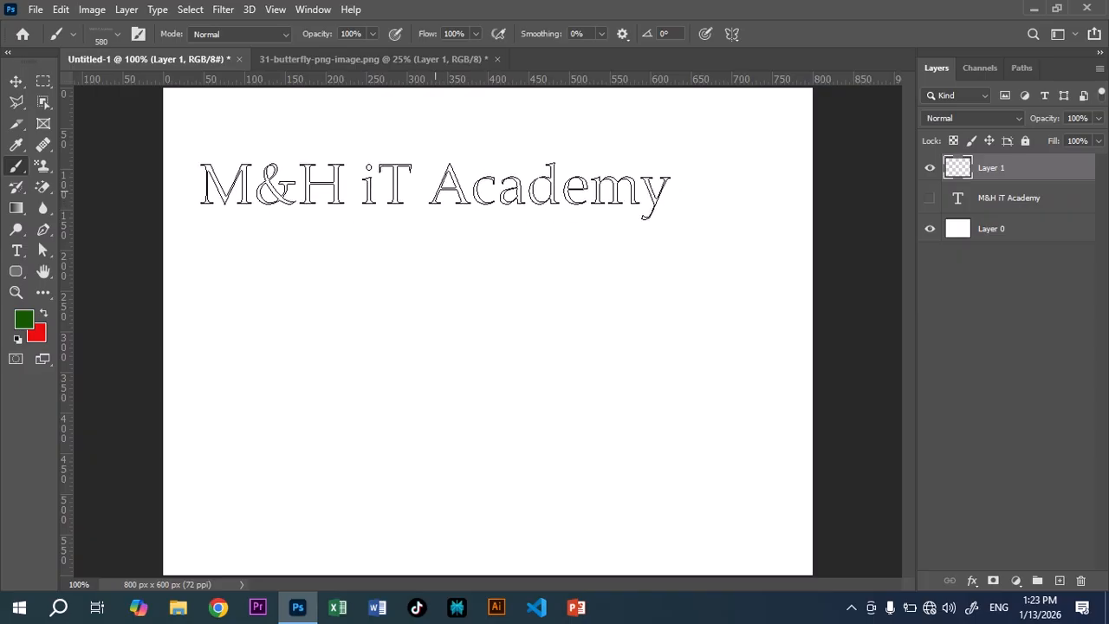
Reduce the m&h brush size to 300 px and stamp nine horizontal copies of the text scattered across the canvas on Layer 1.
{"action": "key", "text": "bracketleft"}
{"action": "key", "text": "bracketleft"}
{"action": "key", "text": "bracketleft"}
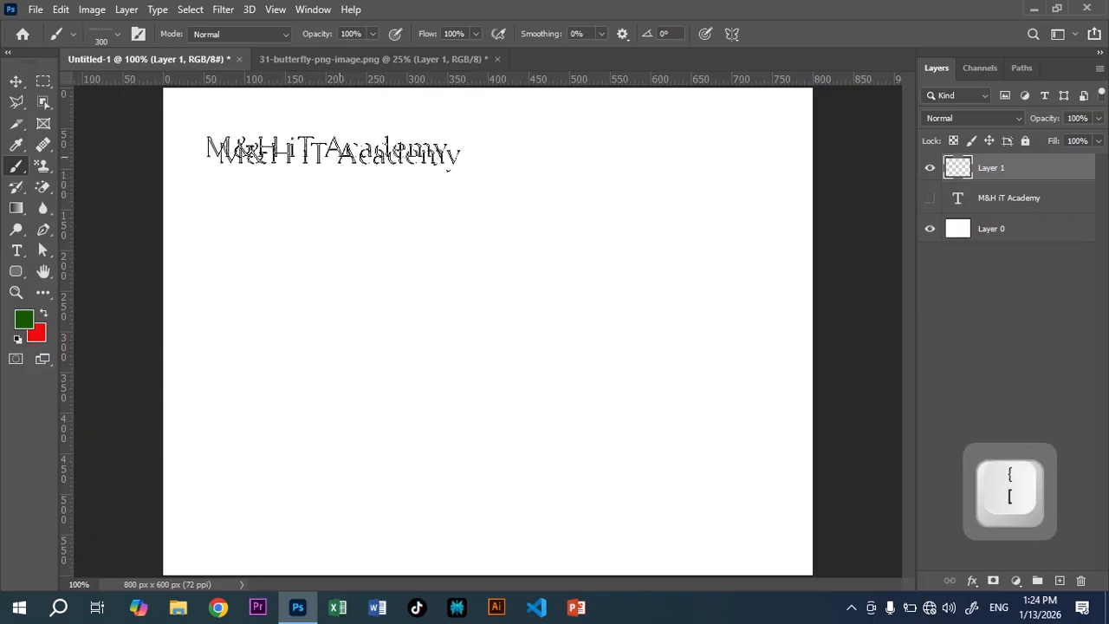
{"action": "left_click", "coordinate": [316, 144]}
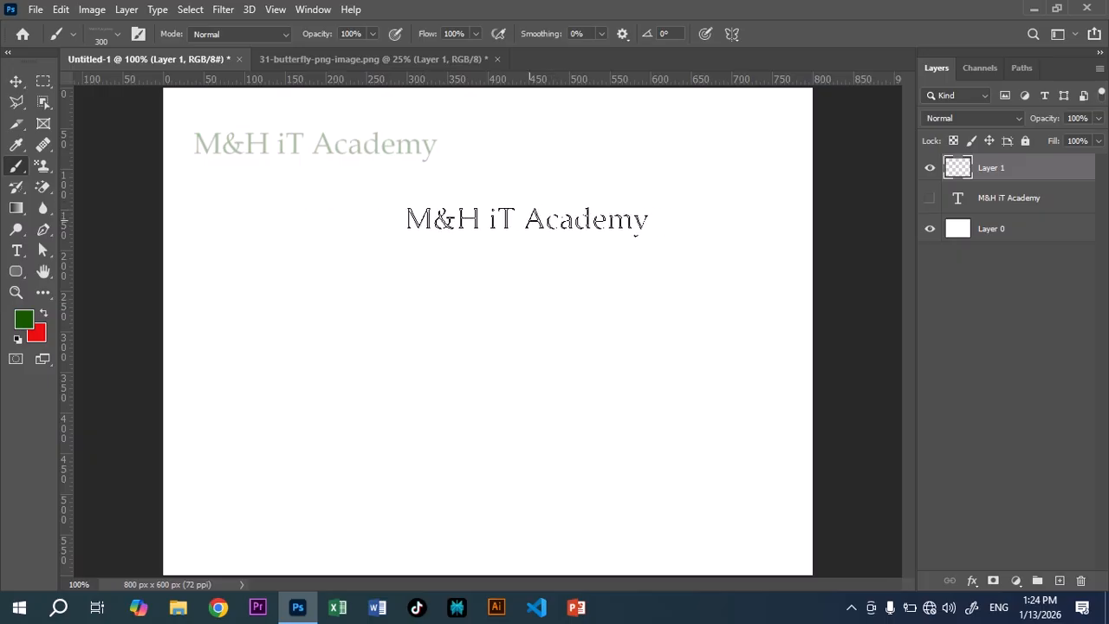
{"action": "left_click", "coordinate": [473, 211]}
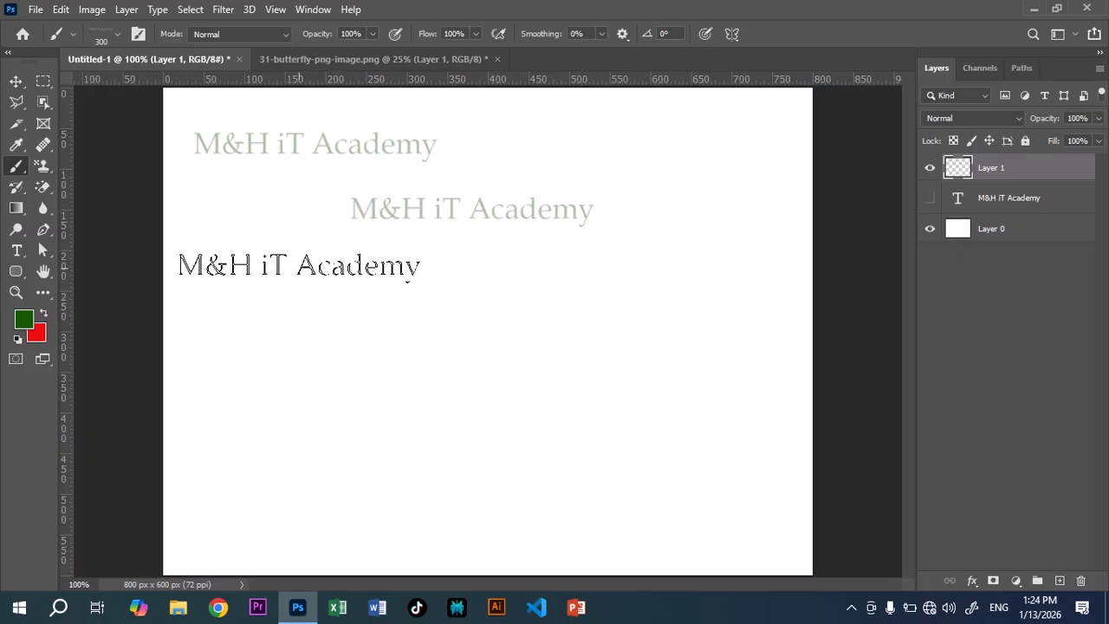
{"action": "left_click", "coordinate": [310, 264]}
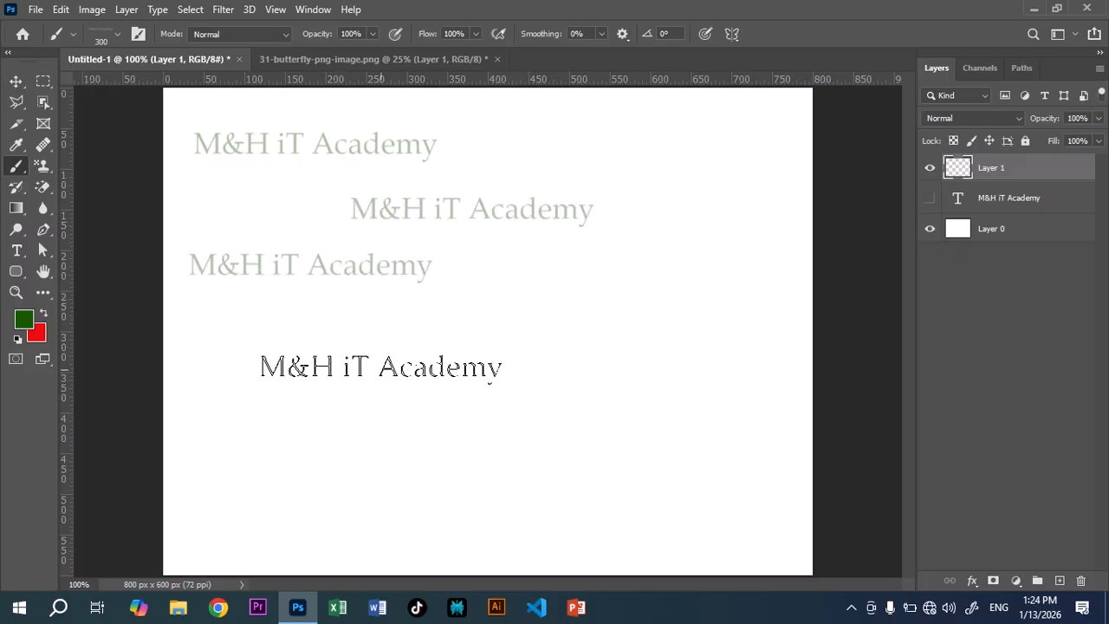
{"action": "left_click", "coordinate": [404, 359]}
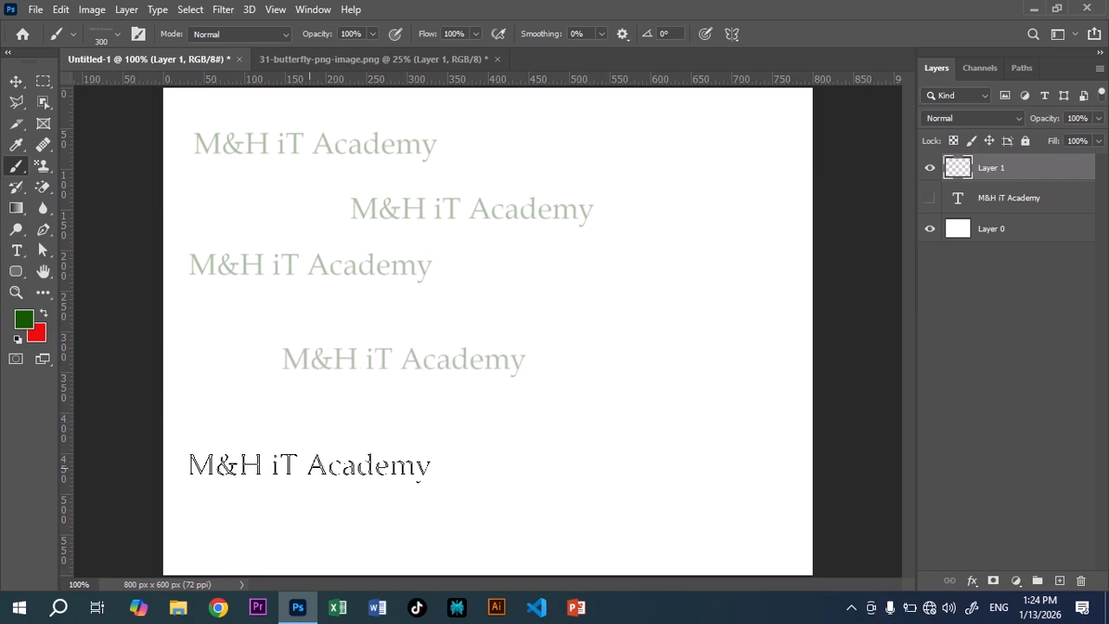
{"action": "left_click", "coordinate": [342, 476]}
{"action": "left_click", "coordinate": [600, 443]}
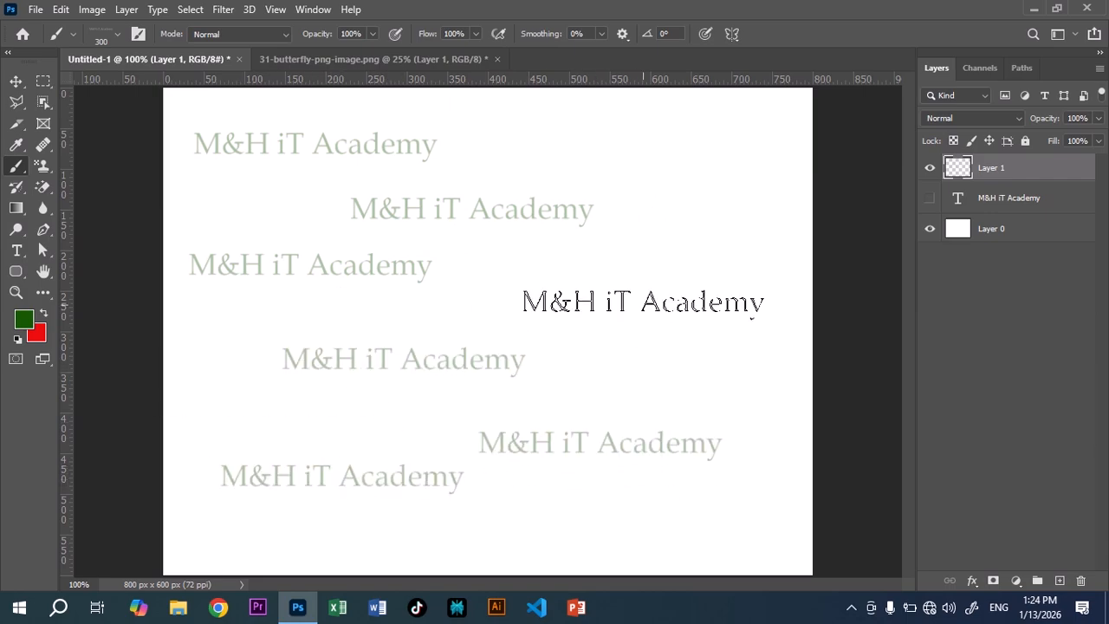
{"action": "left_click", "coordinate": [642, 301]}
{"action": "left_click", "coordinate": [634, 139]}
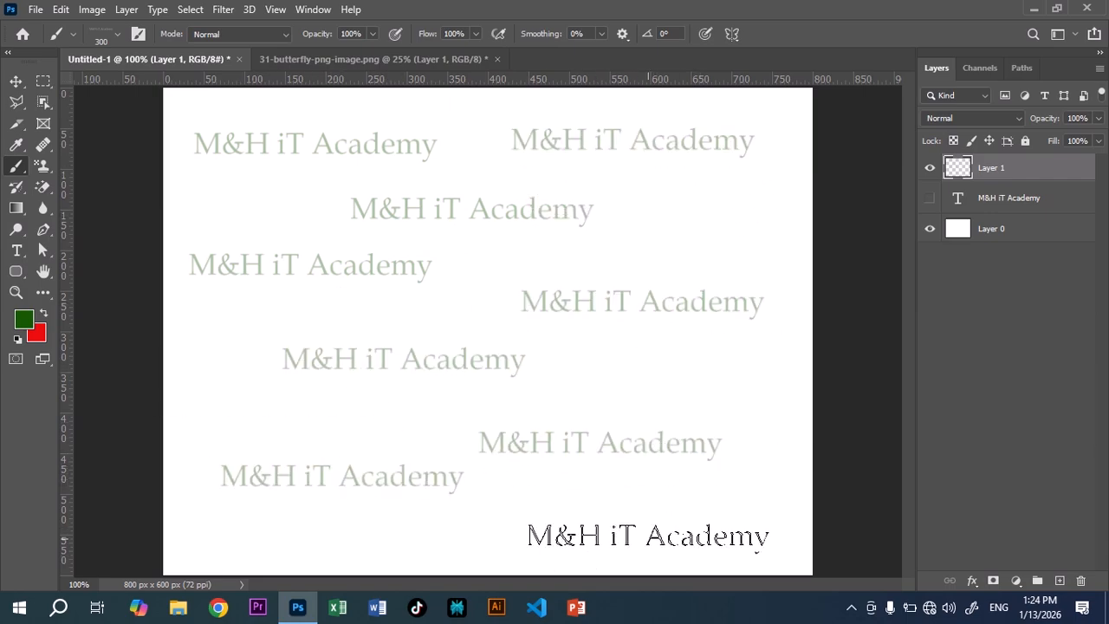
{"action": "left_click", "coordinate": [648, 533]}
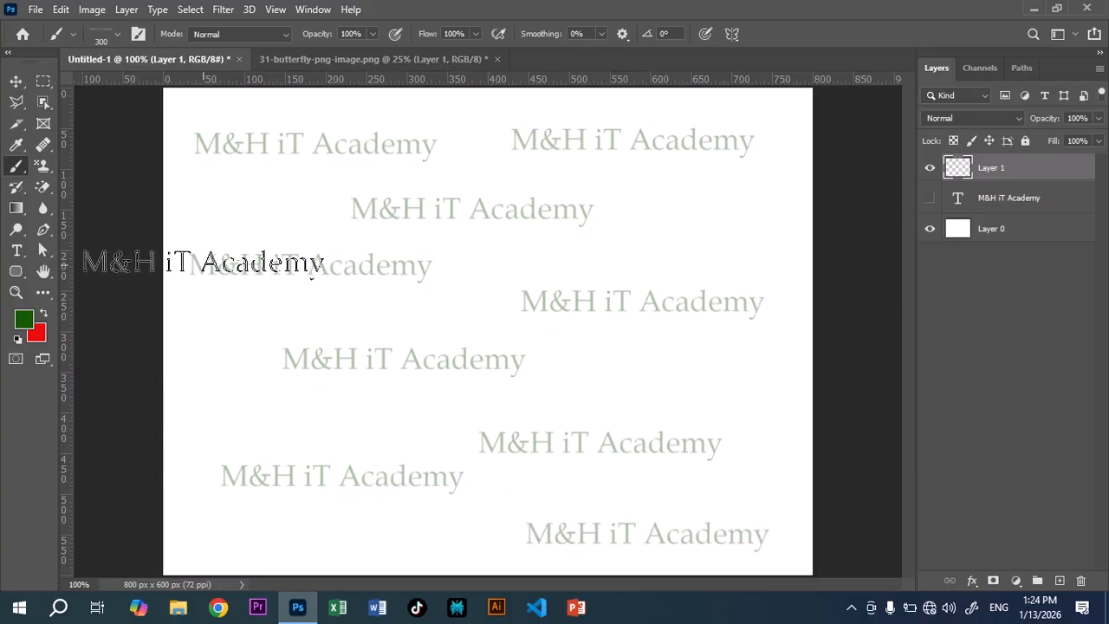
Rotate the brush tip to 56° and stamp four steeply slanted copies of the text across the canvas.
{"action": "left_click", "coordinate": [118, 35]}
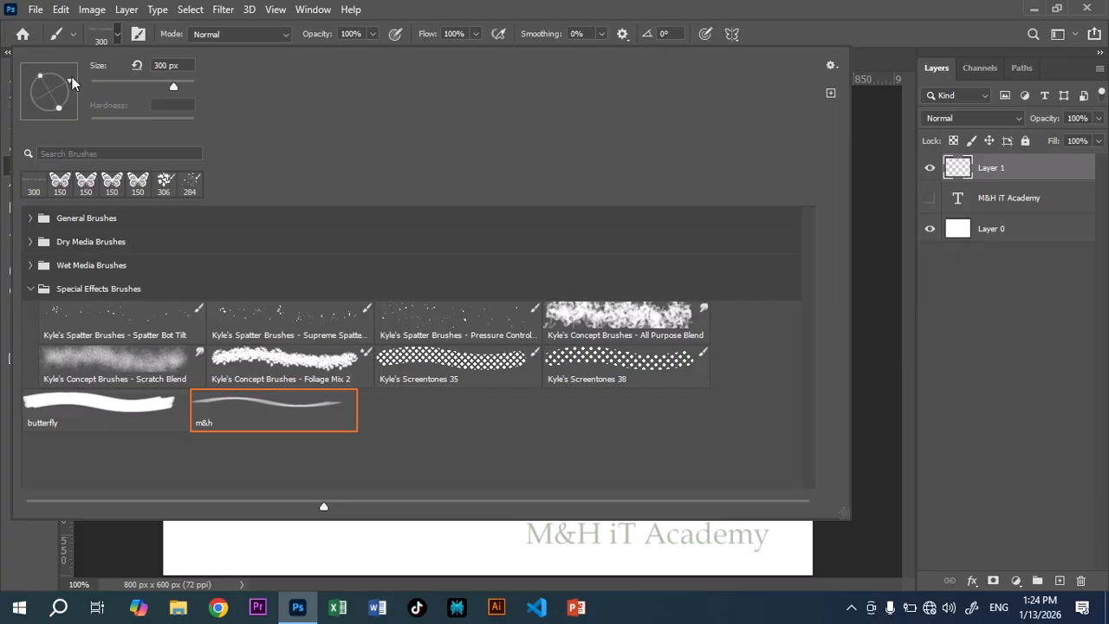
{"action": "left_click", "coordinate": [414, 8]}
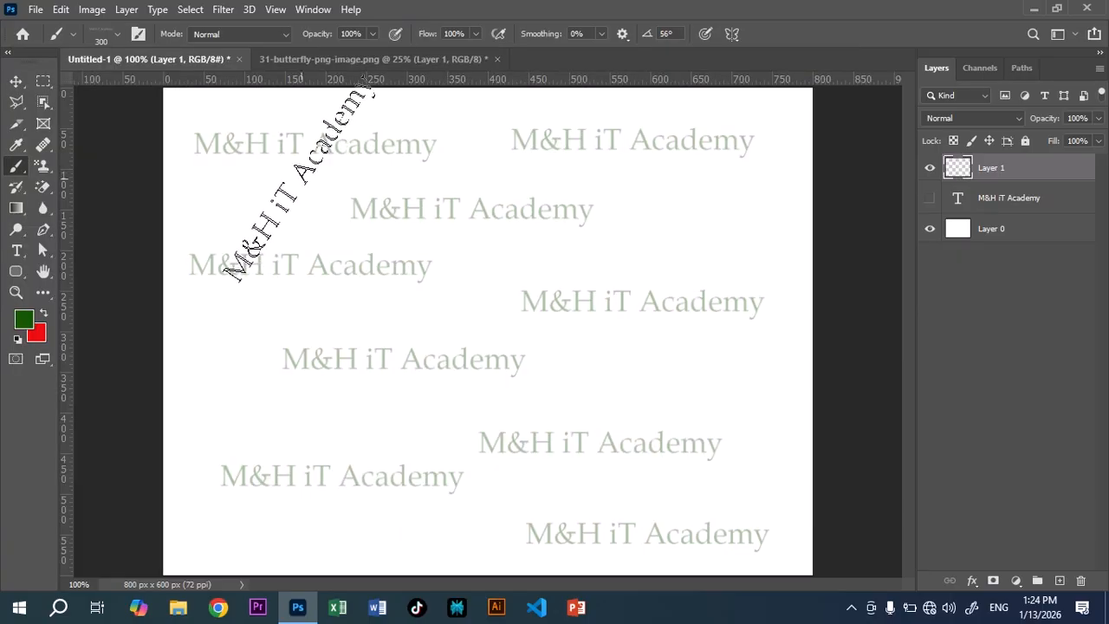
{"action": "left_click", "coordinate": [300, 180]}
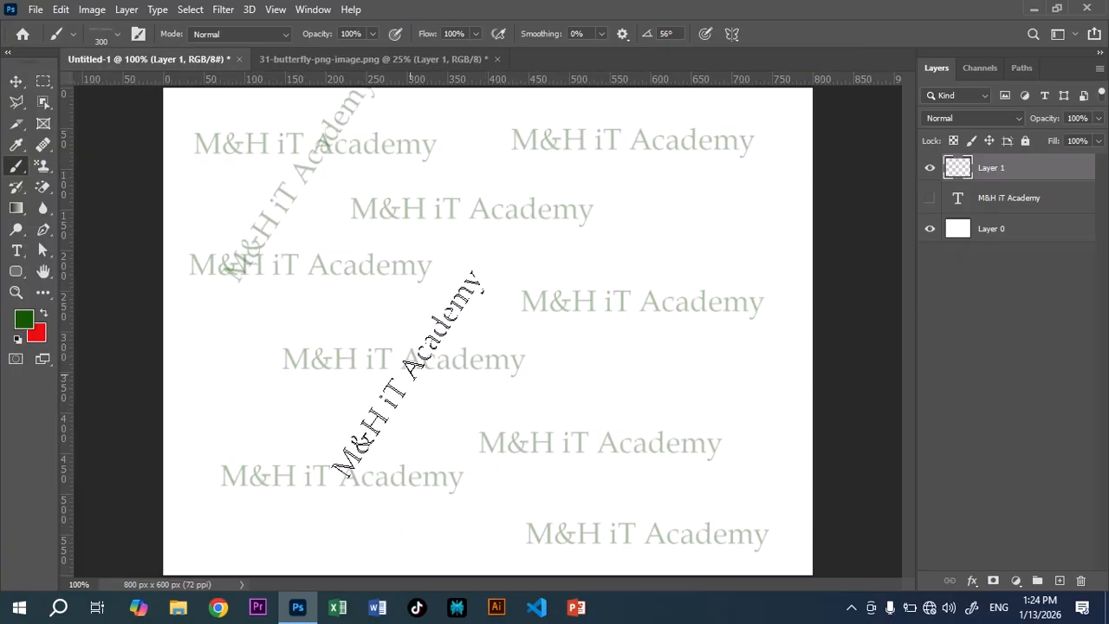
{"action": "left_click", "coordinate": [408, 373]}
{"action": "left_click", "coordinate": [649, 426]}
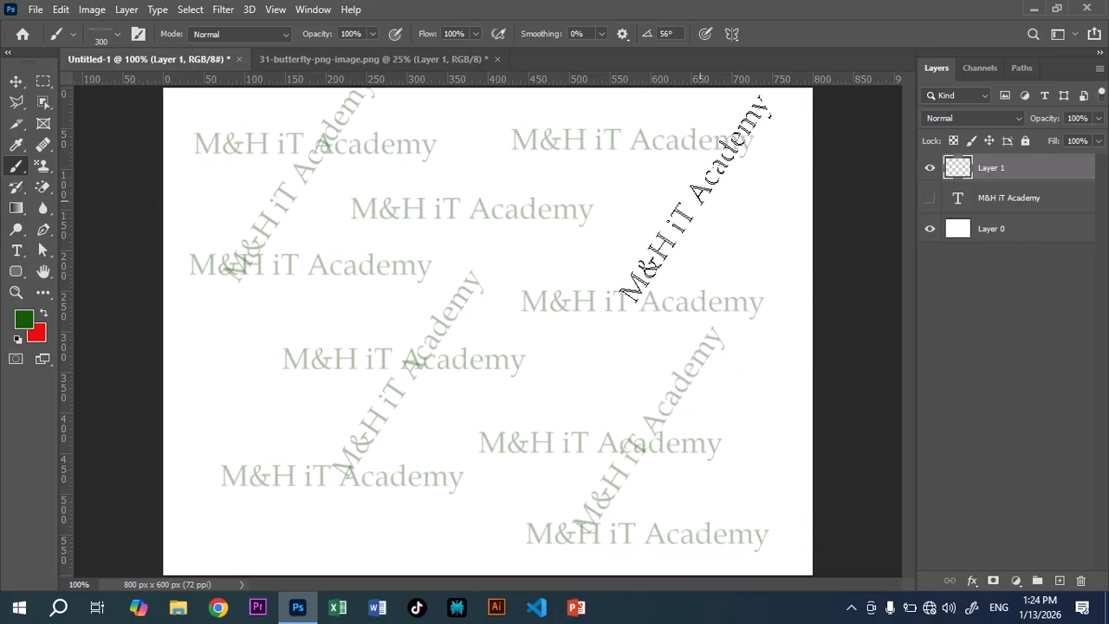
{"action": "left_click", "coordinate": [684, 195]}
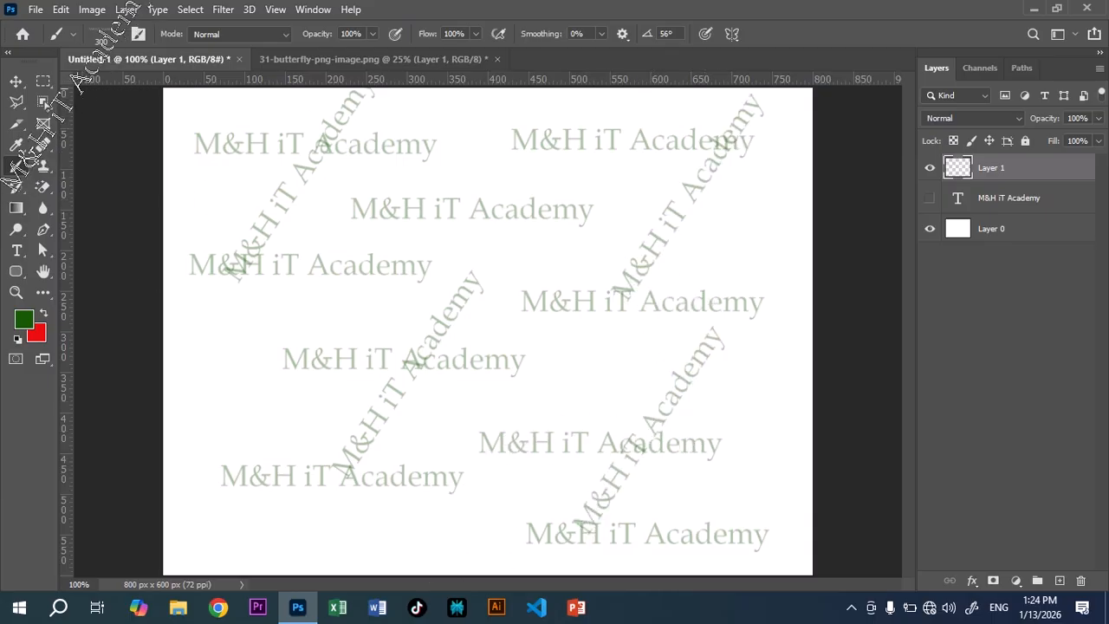
Set the brush angle to -23° and size to 175 px, stamp three small slanted copies in gaps between the text, and switch to the Move tool.
{"action": "left_click", "coordinate": [118, 34]}
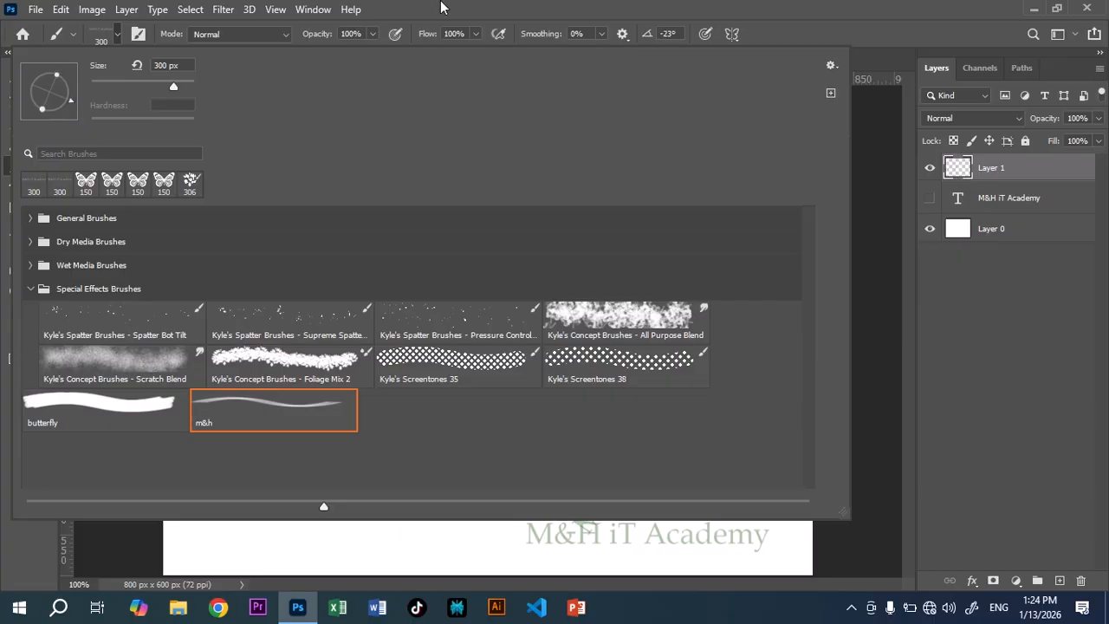
{"action": "key", "text": "Return"}
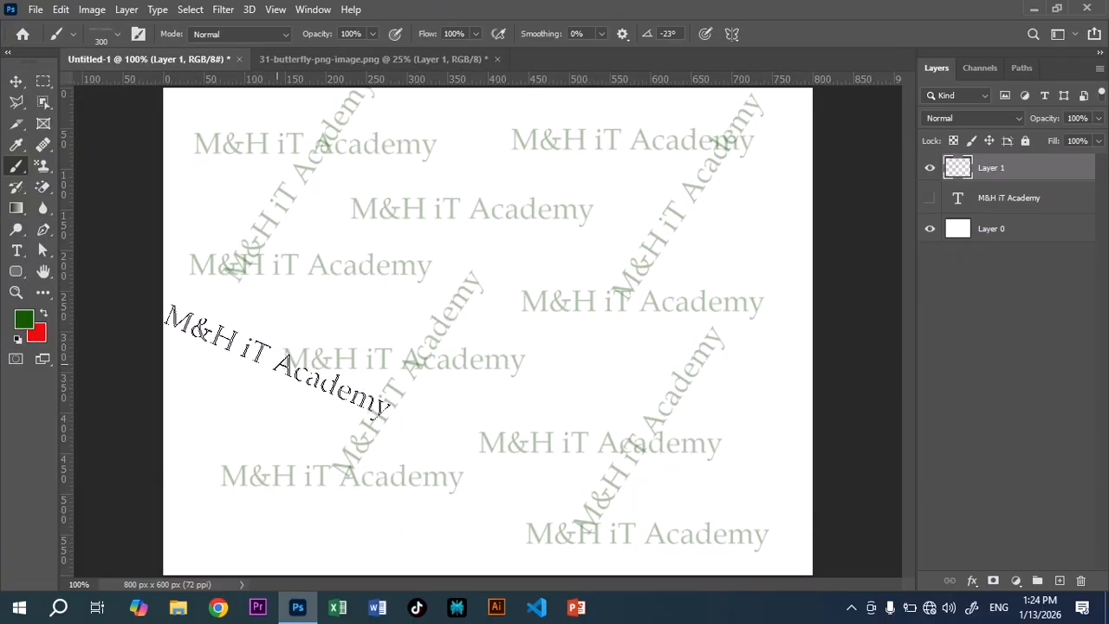
{"action": "key", "text": "bracketleft"}
{"action": "key", "text": "bracketleft"}
{"action": "key", "text": "bracketleft"}
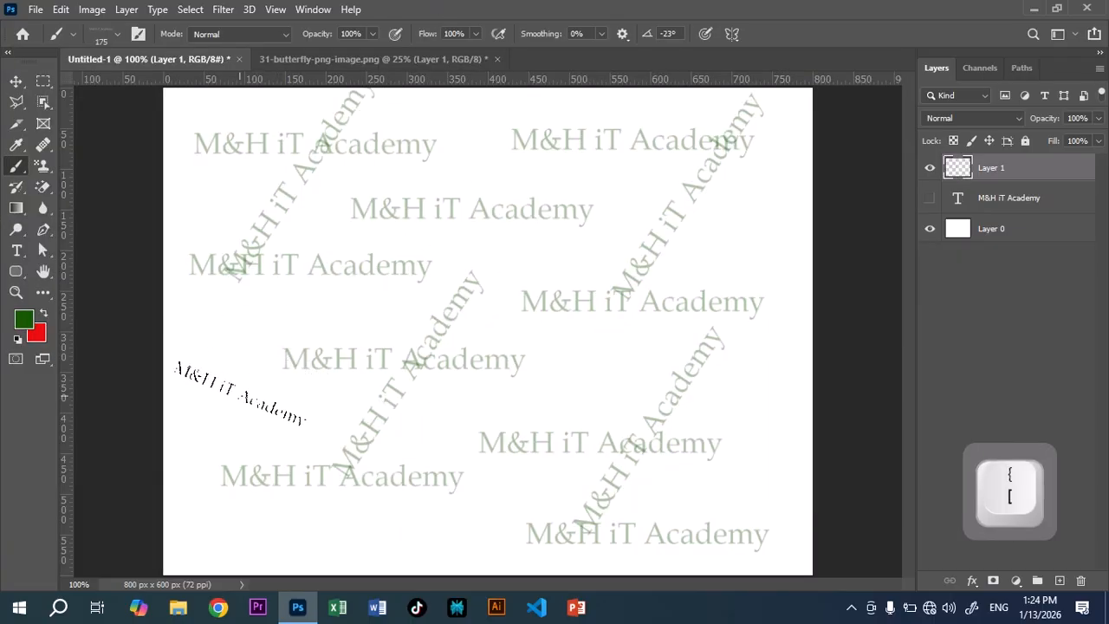
{"action": "left_click", "coordinate": [240, 392]}
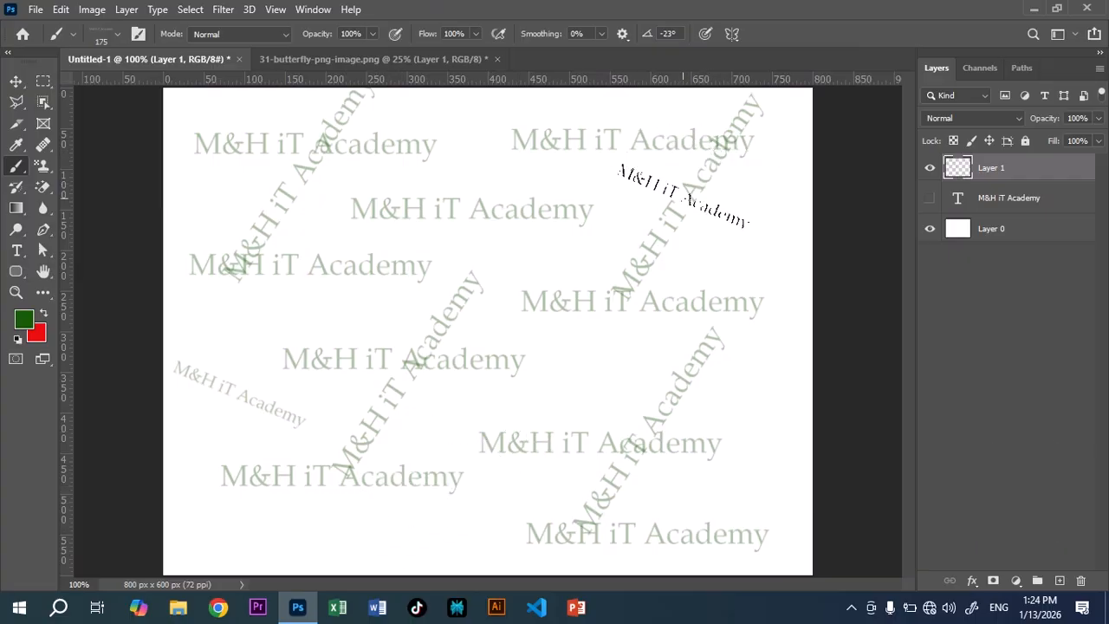
{"action": "left_click", "coordinate": [729, 225]}
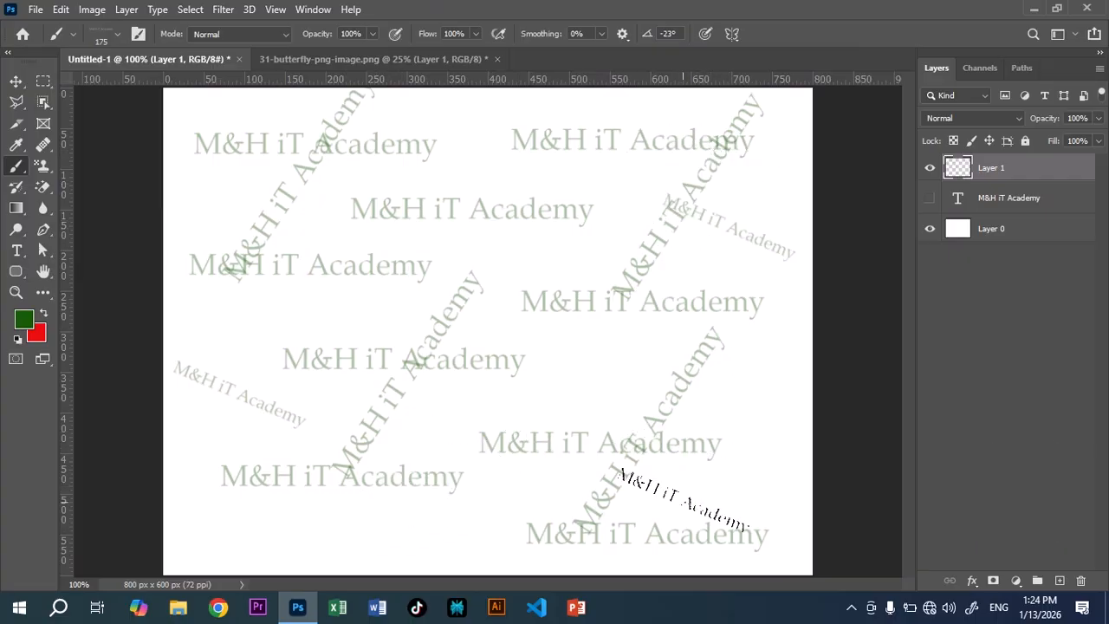
{"action": "left_click", "coordinate": [709, 494]}
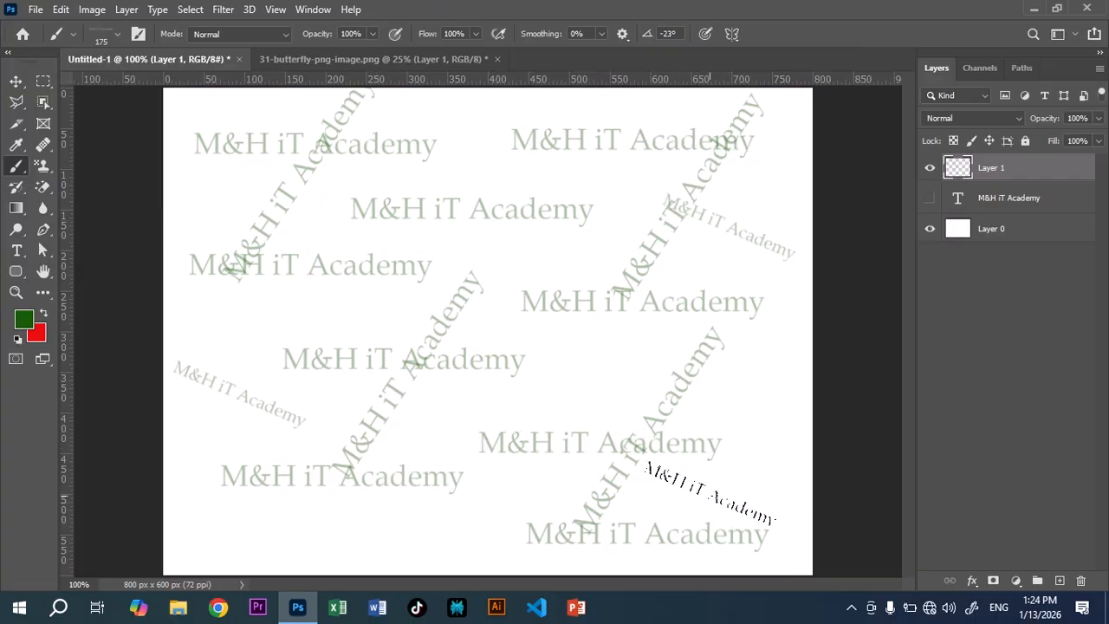
{"action": "left_click", "coordinate": [15, 83]}
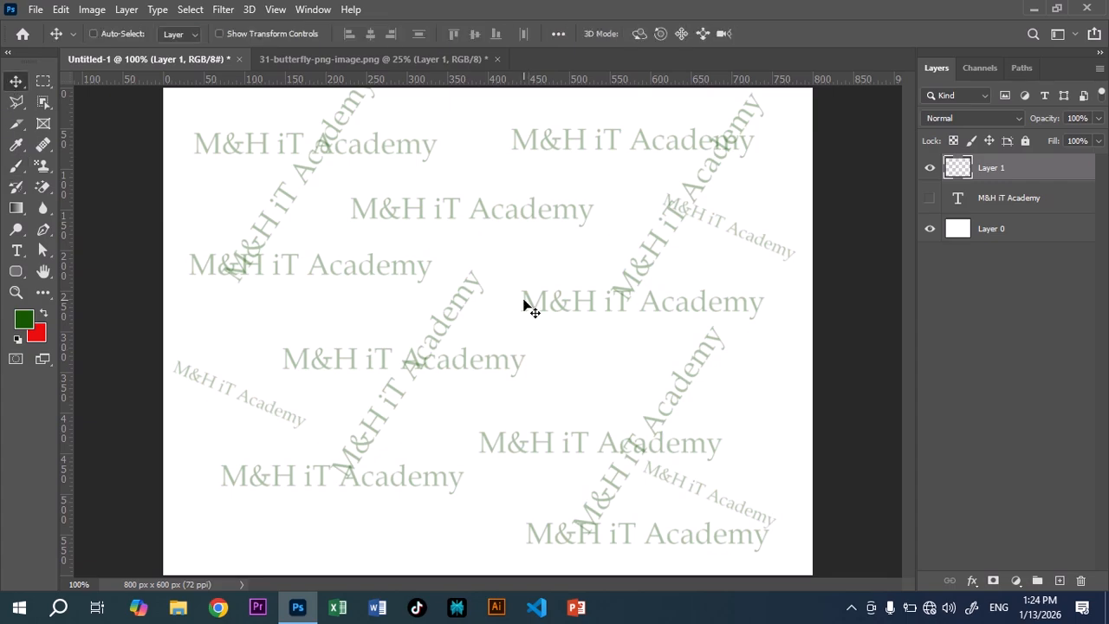